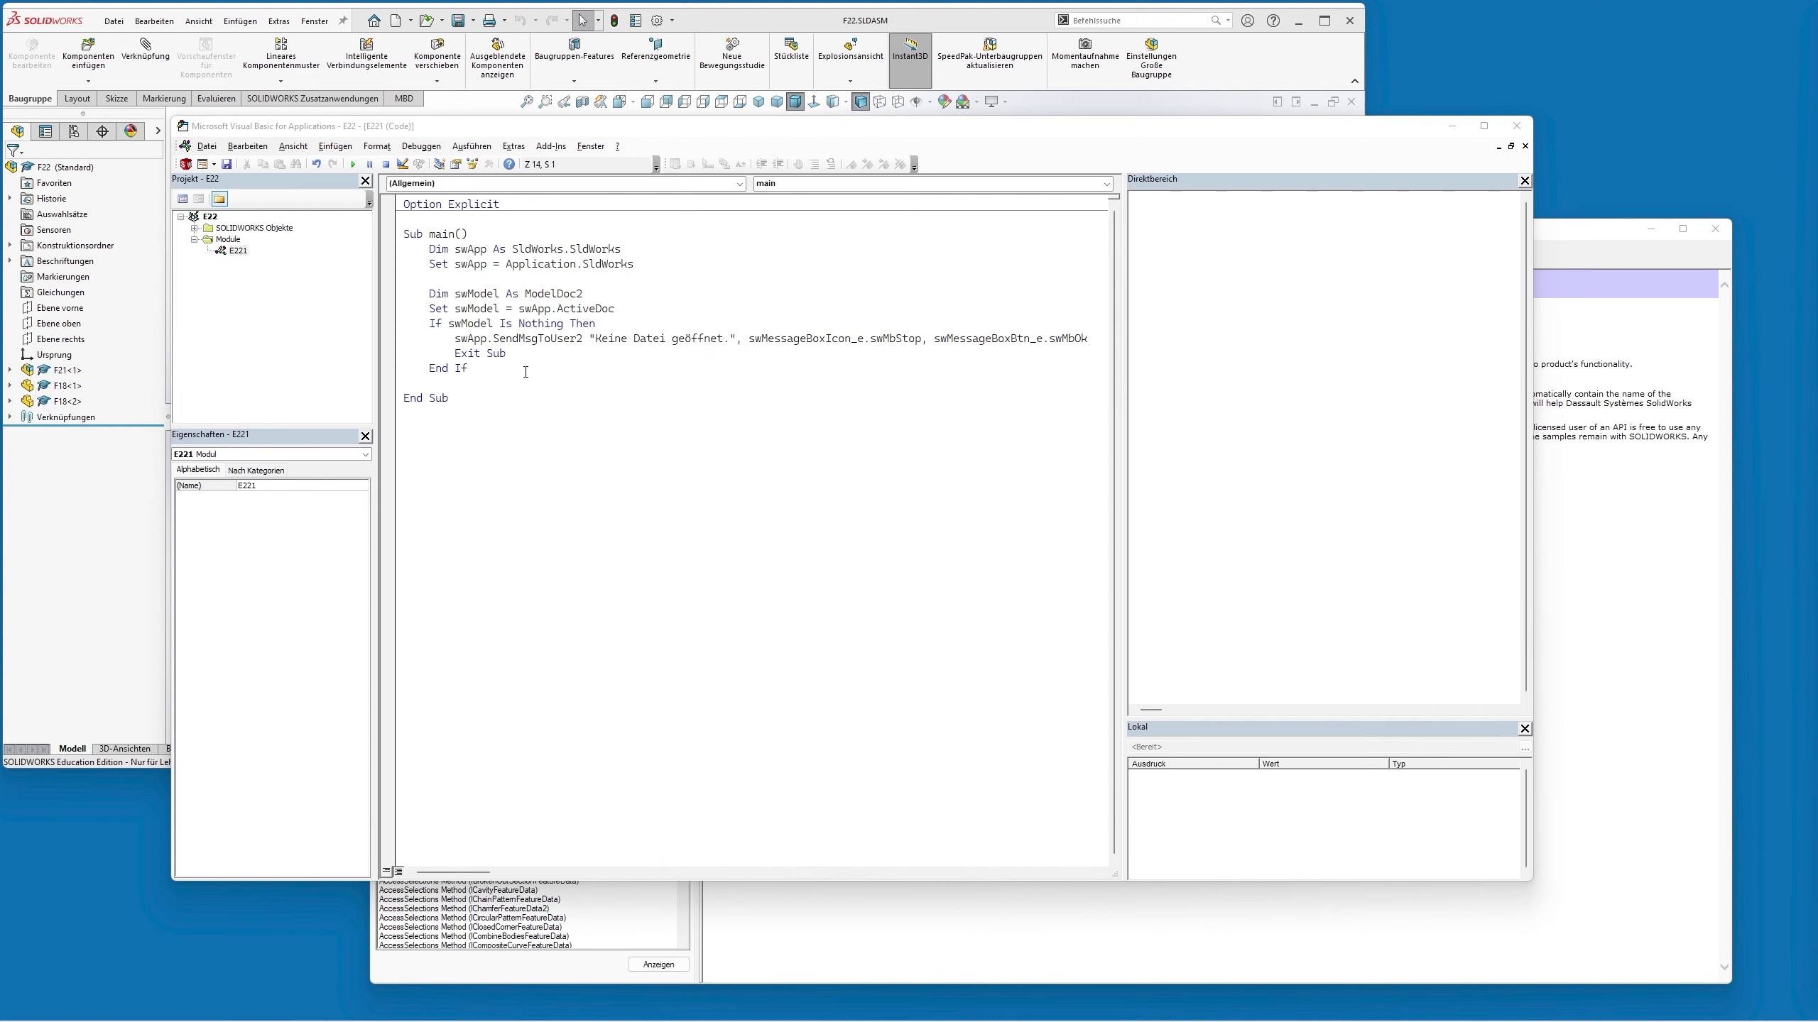
Declare swAssembly As AssemblyDoc on a new line before End Sub
click(433, 384)
key(Return)
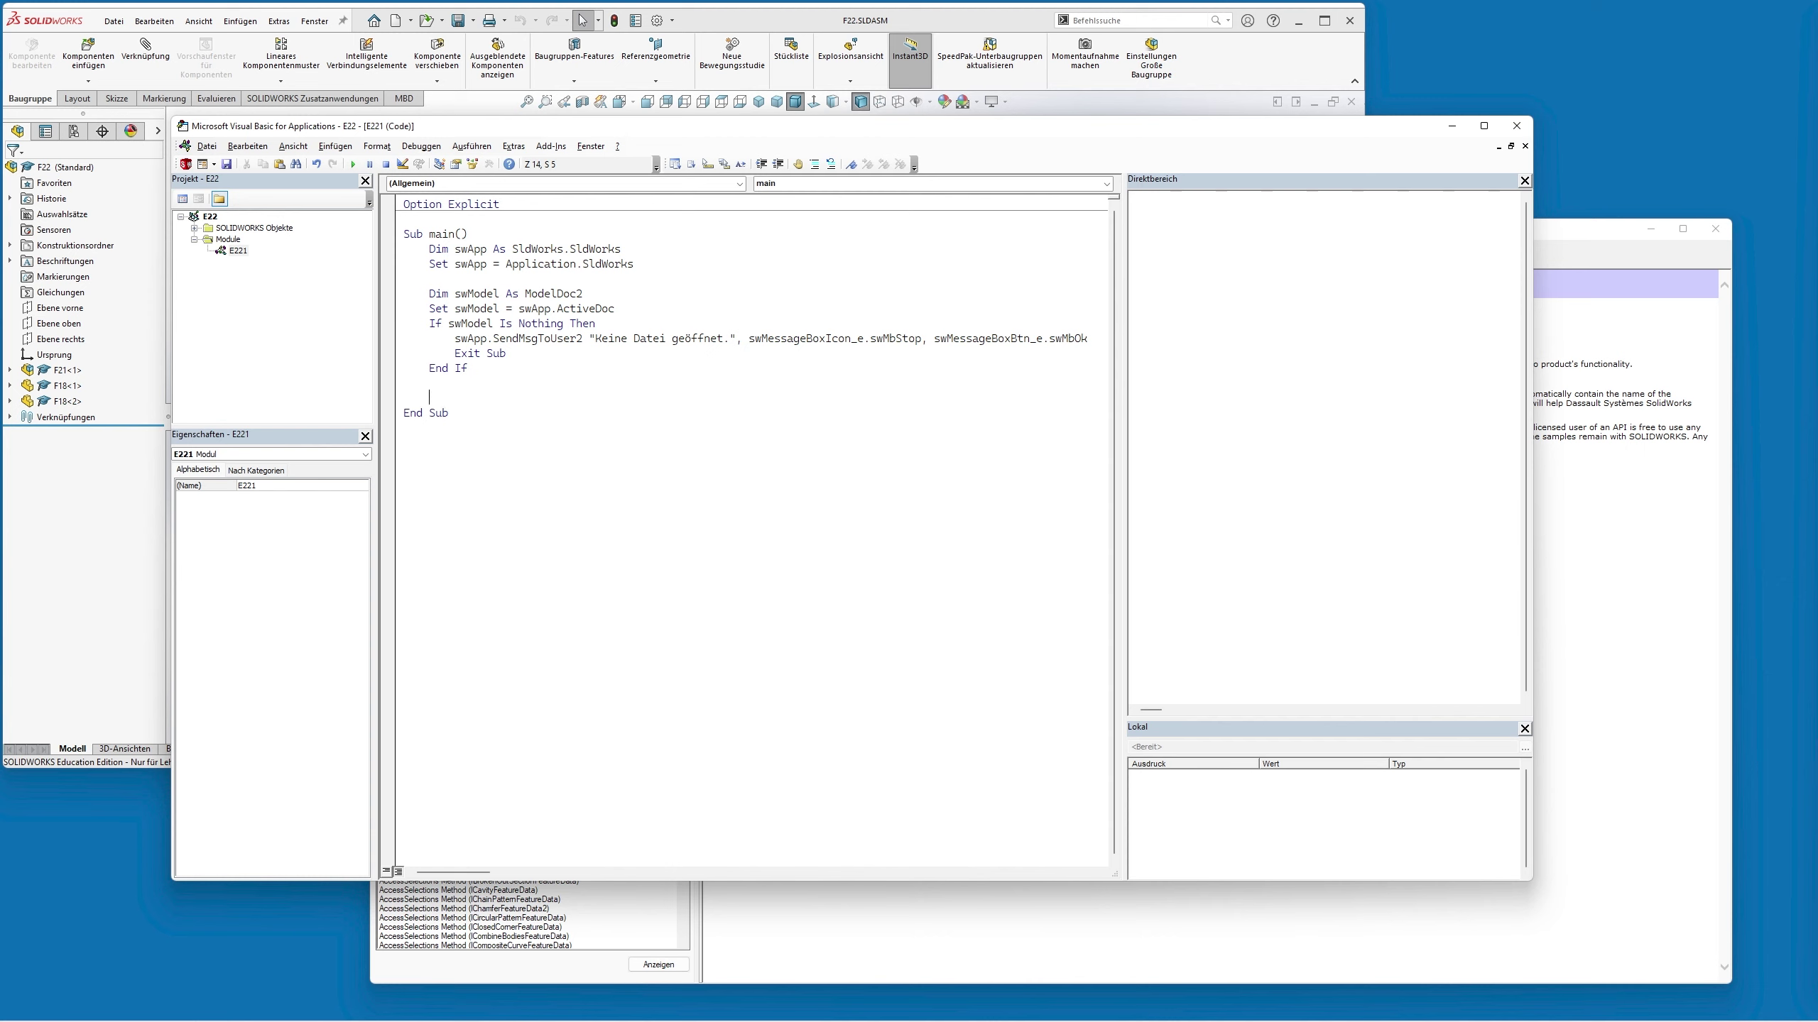
text(dim s)
text(wAssemb)
text(ly )
text(as assem)
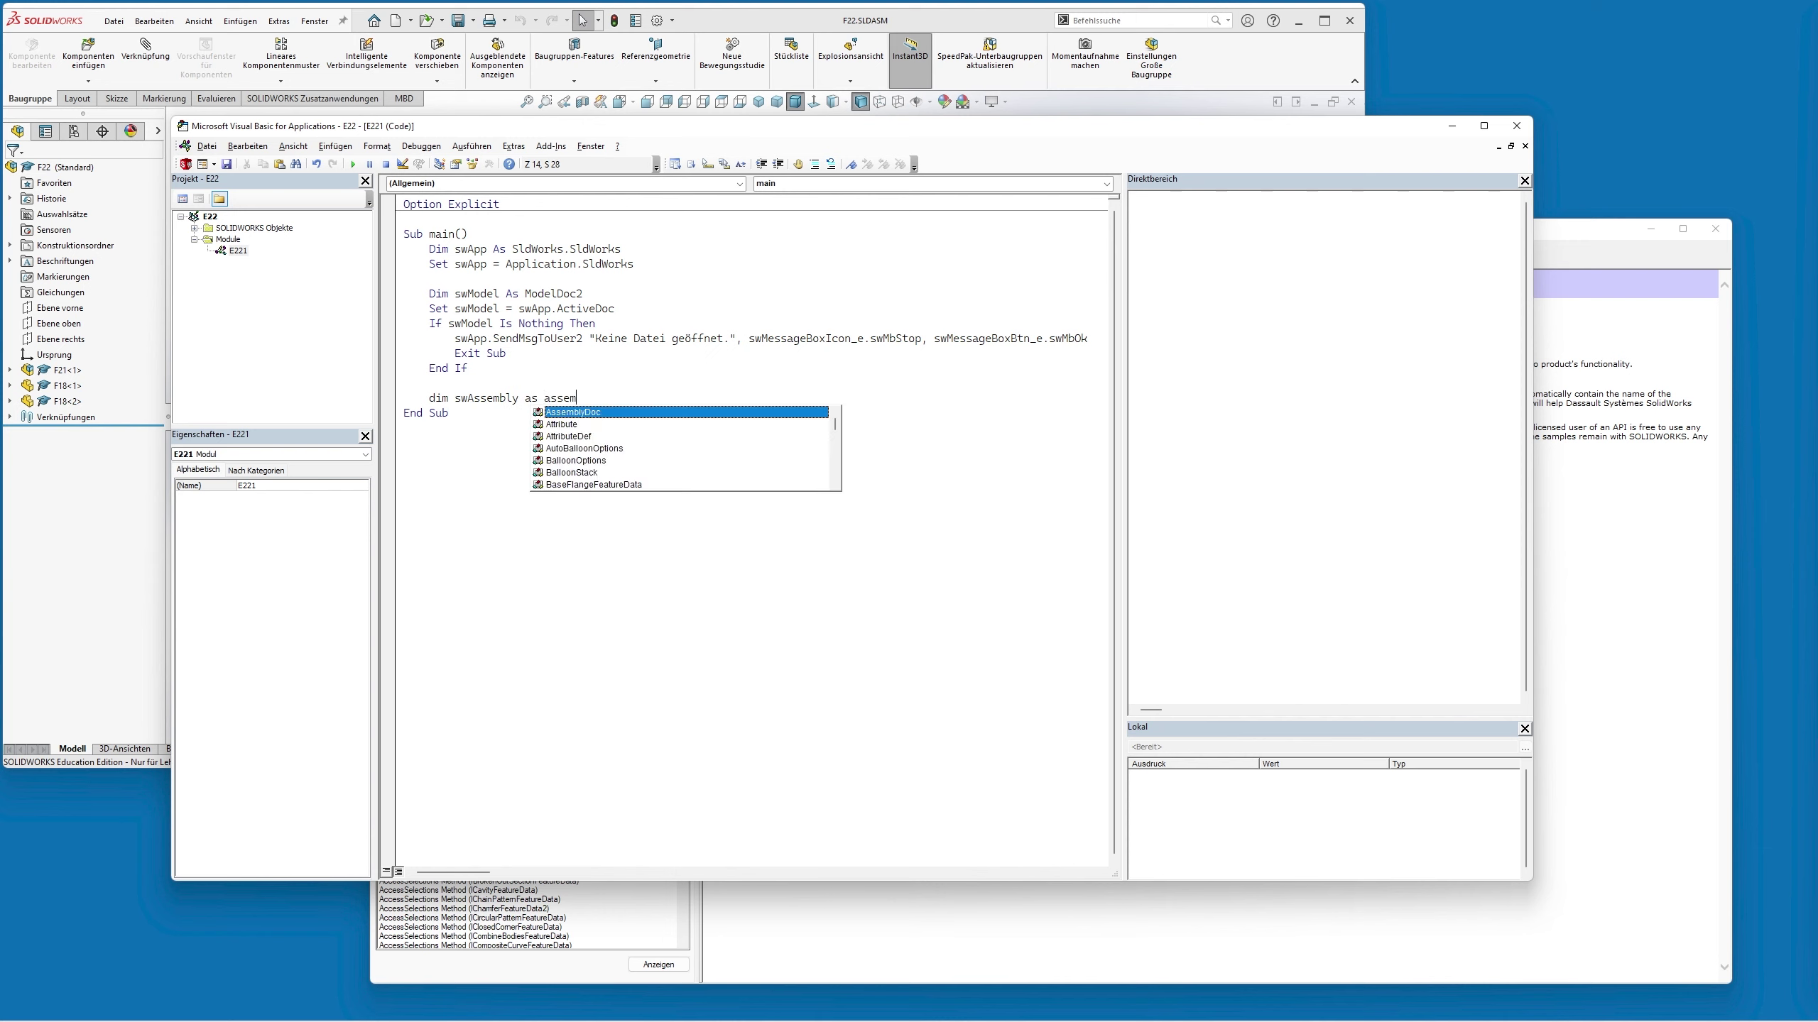
key(Tab)
key(Return)
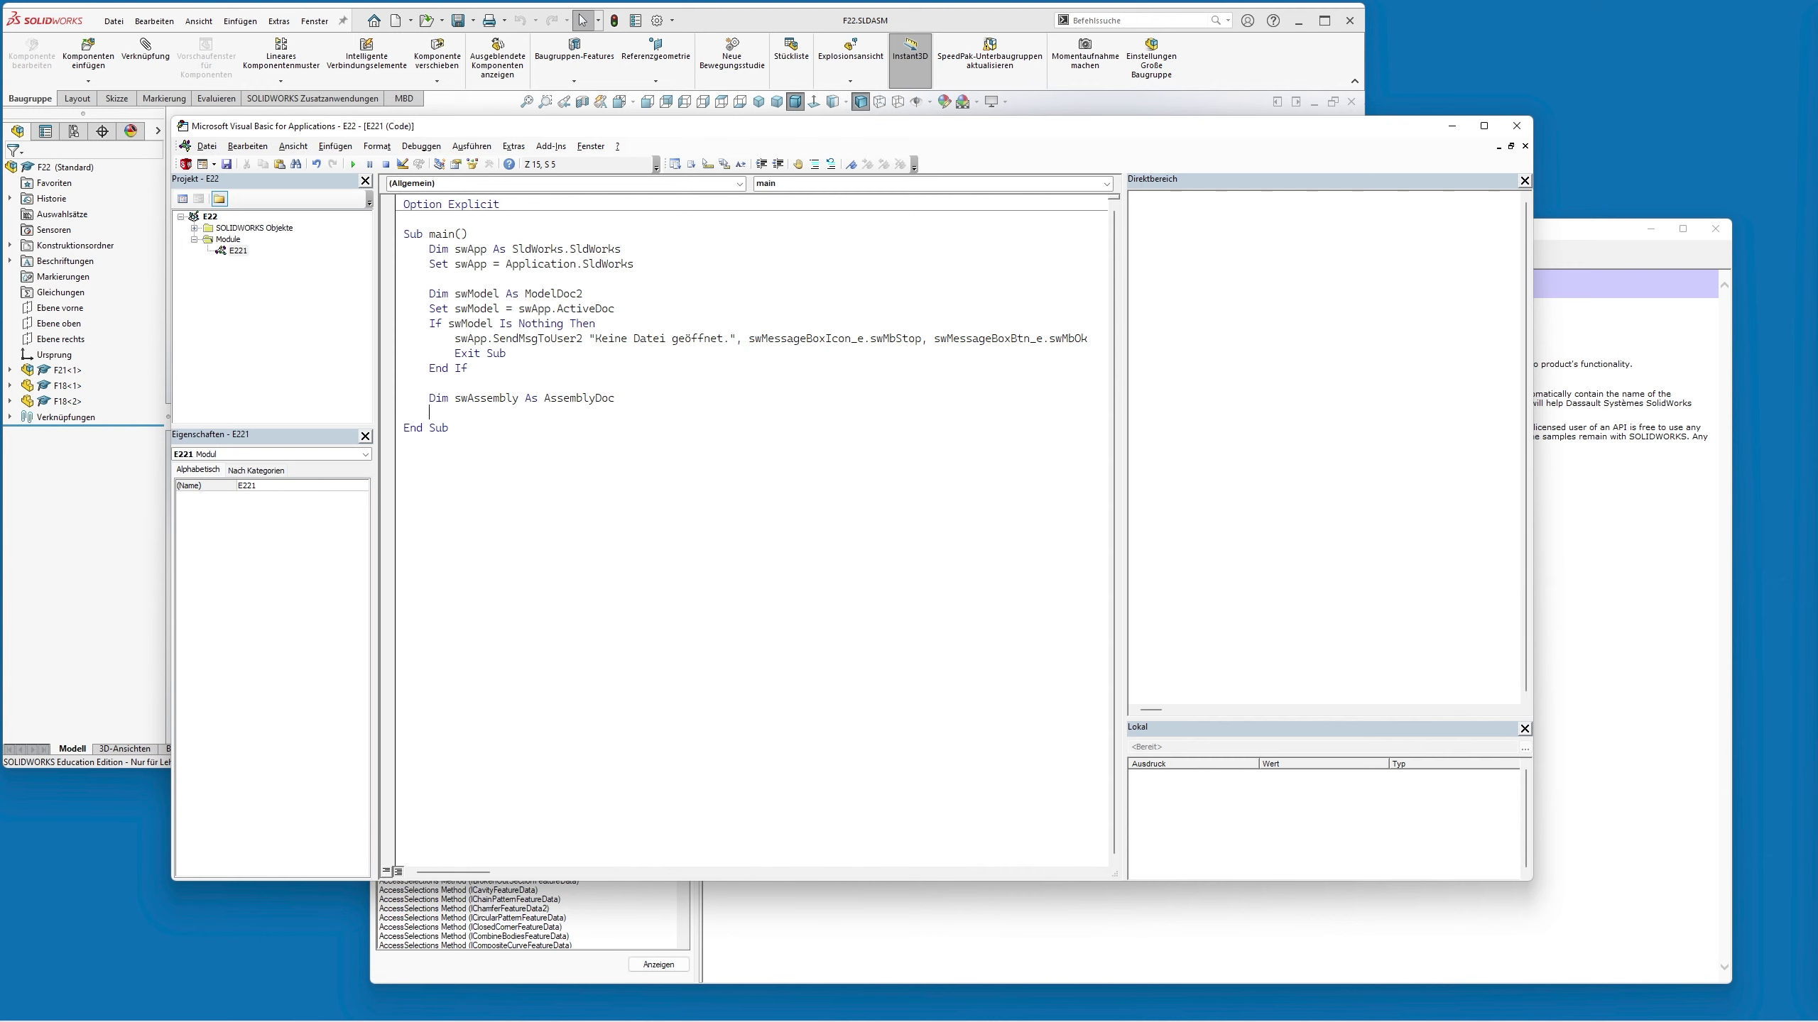
Begin an If testing swModel.GetType = swDocumentTypes_e.swDocASSEMBLY
key(Return)
text(if s)
text(wmodel)
text(.)
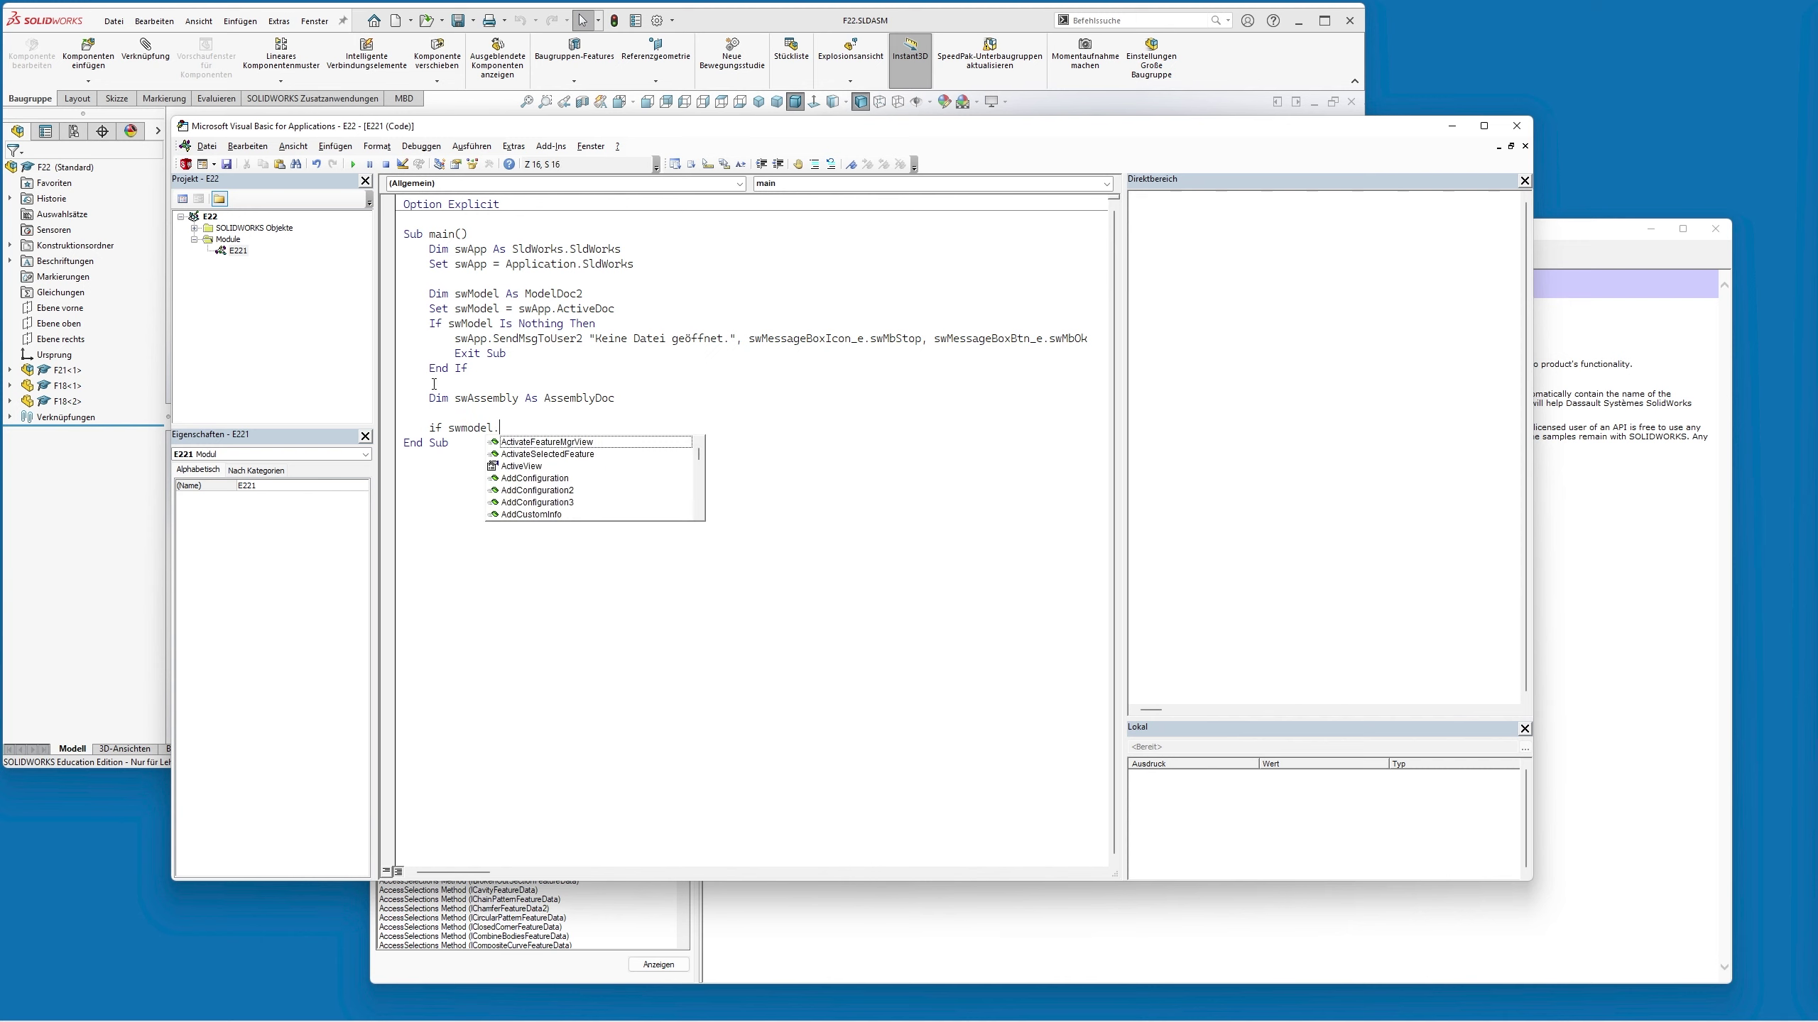
text(getty)
key(Tab)
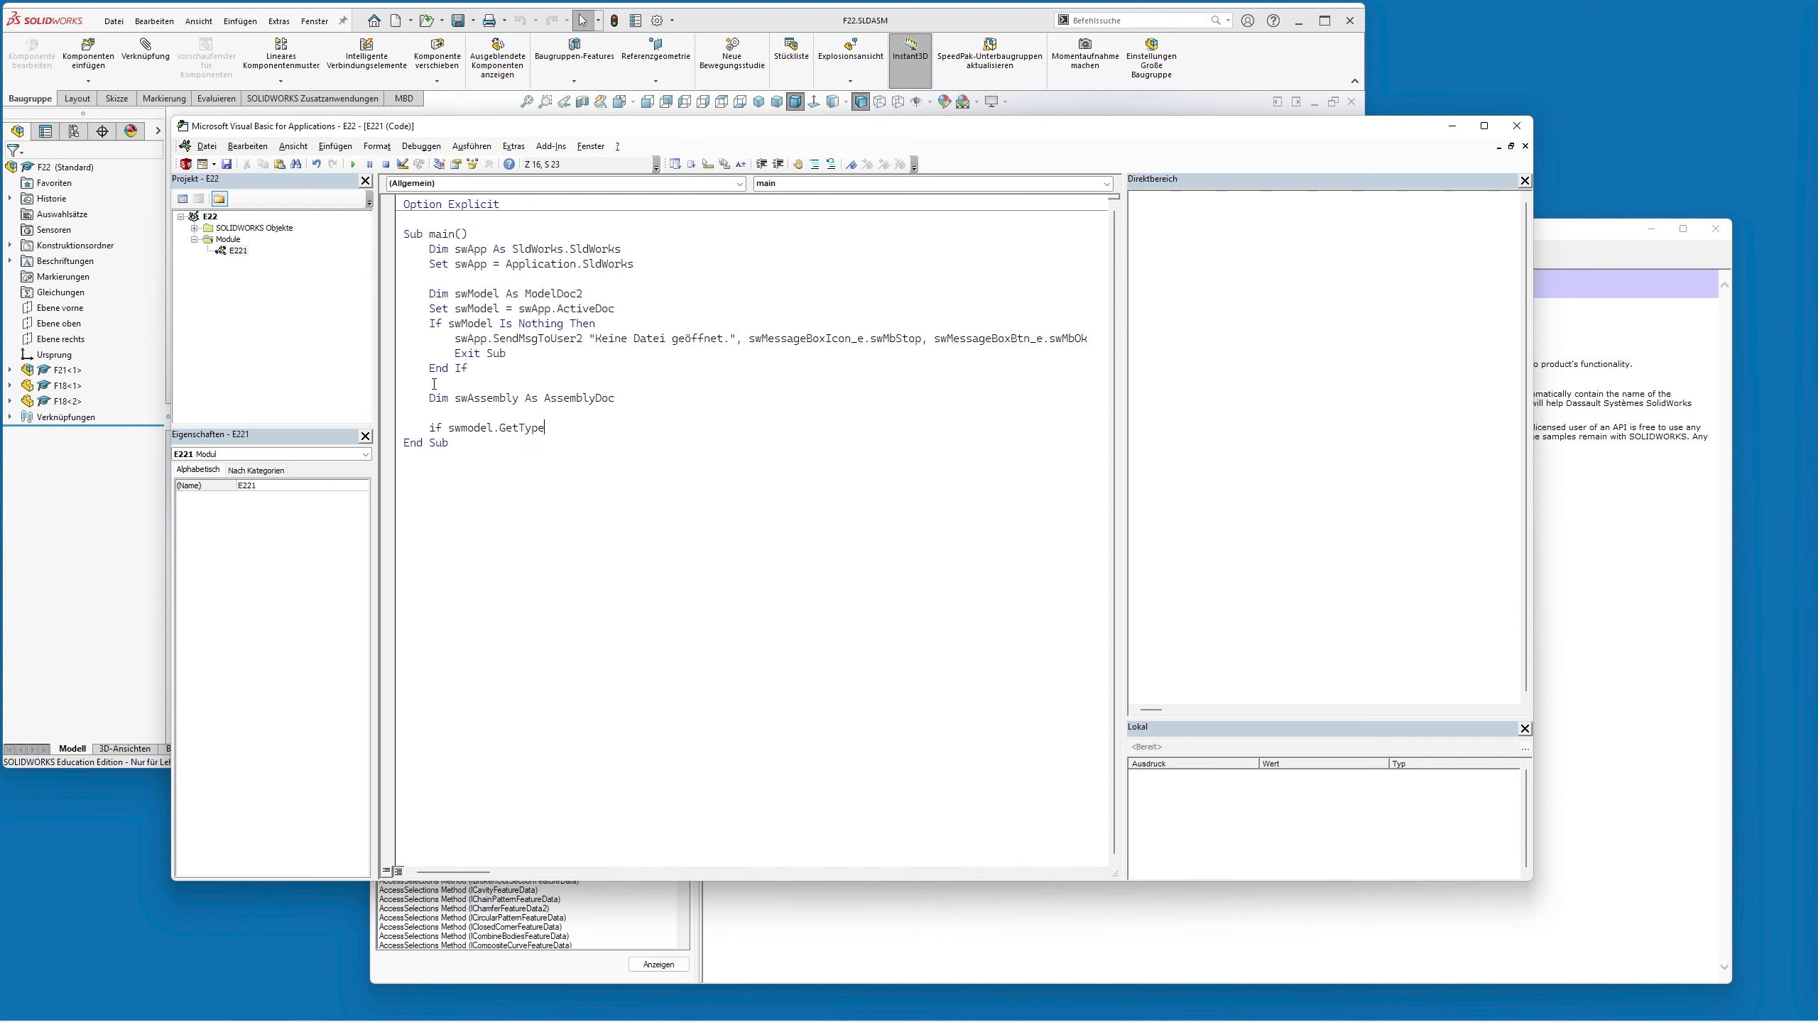
text(=s)
text(wdo)
text(cument)
text(type)
text(s_e.)
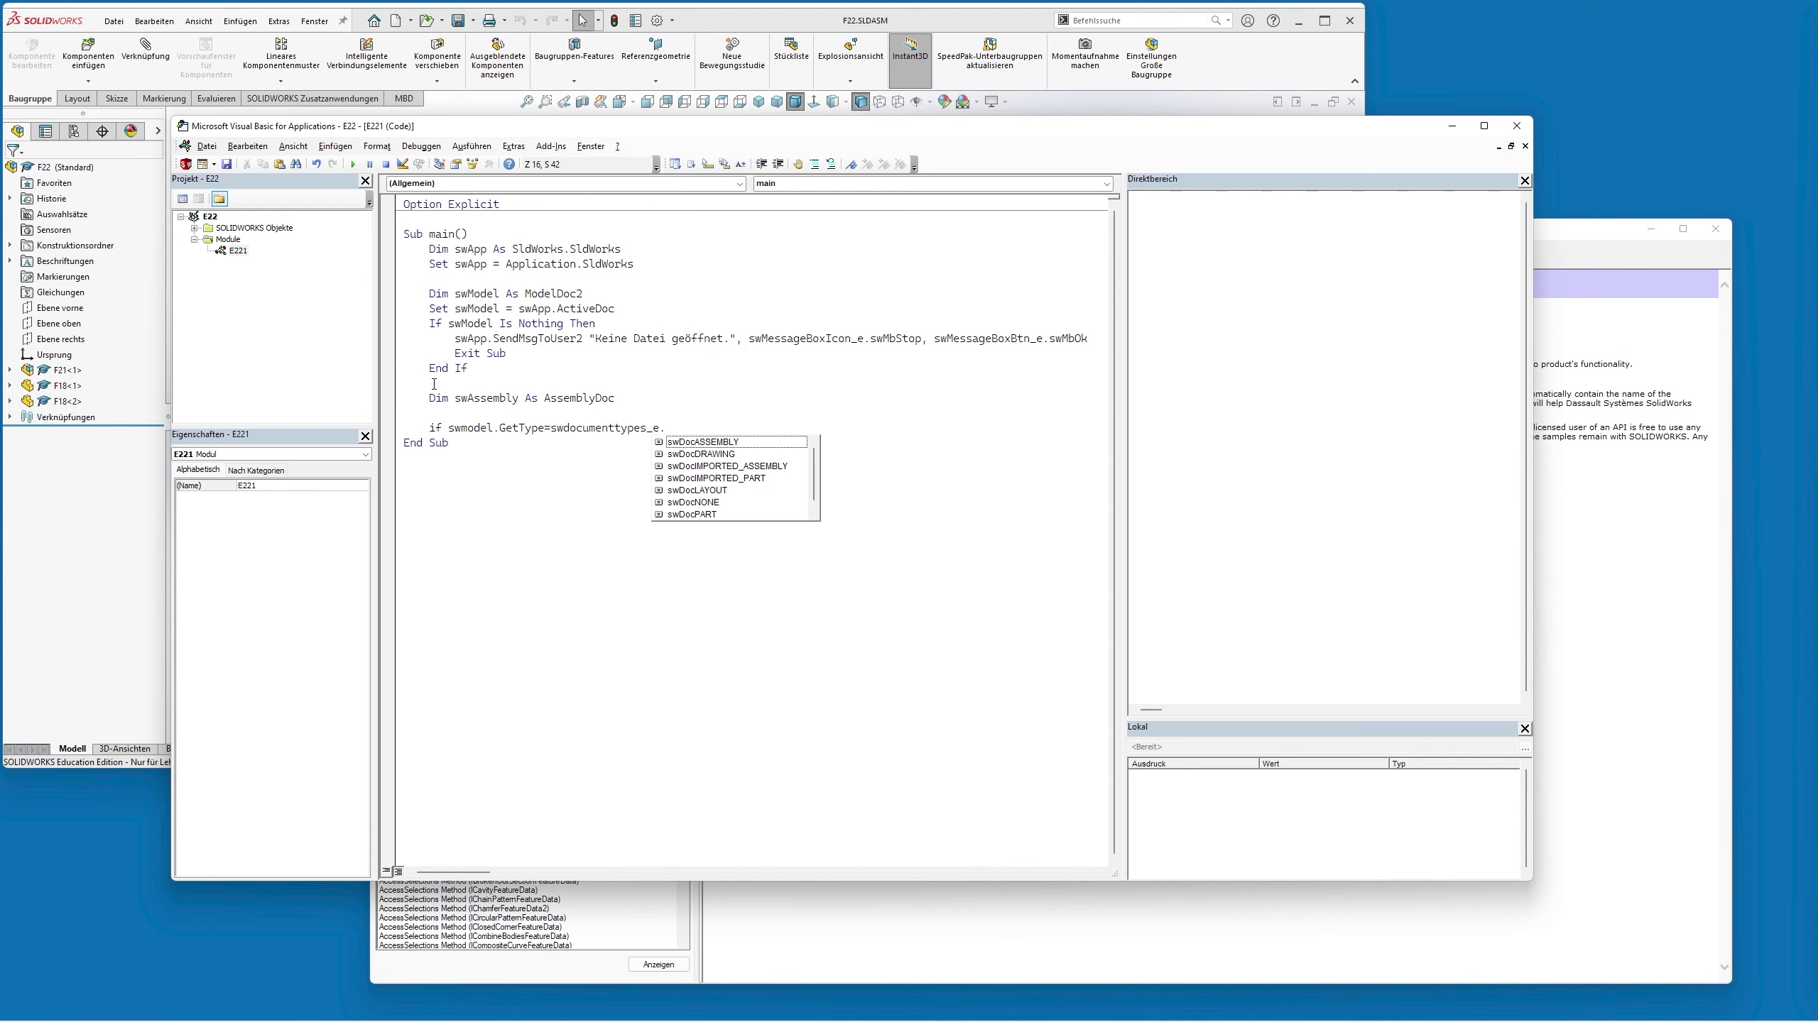
key(Tab)
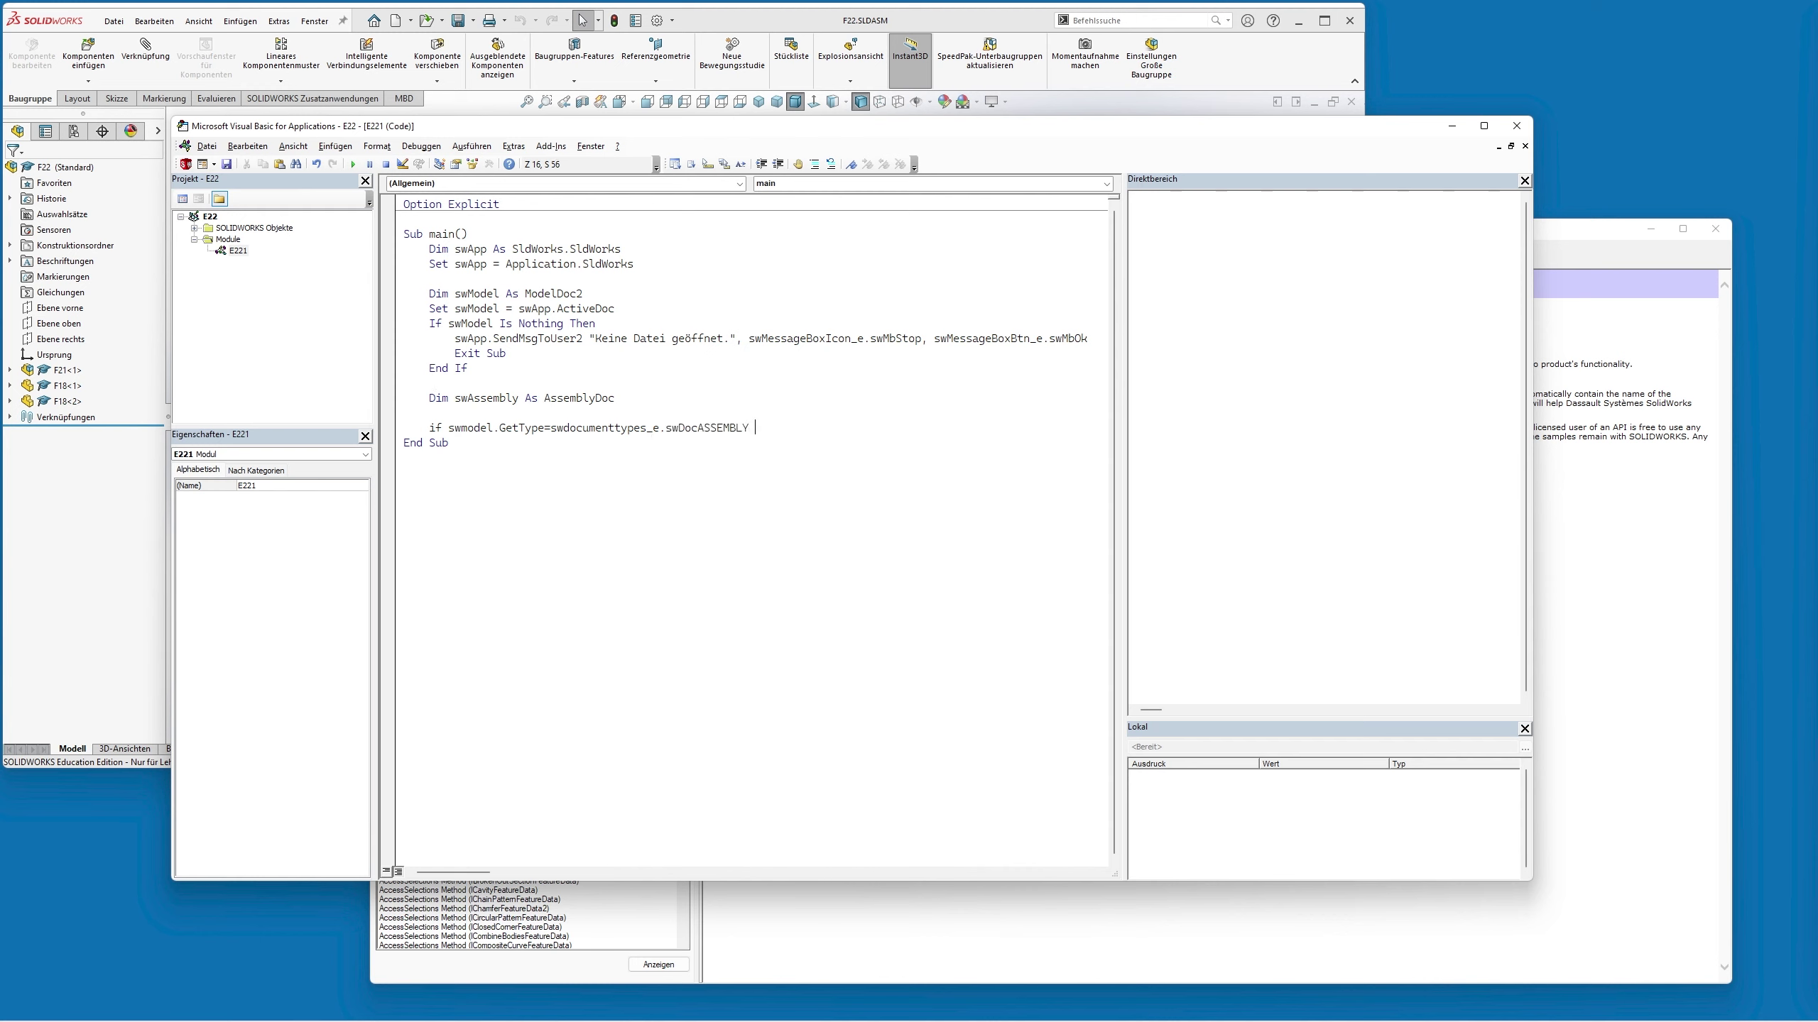
text(Then)
key(Return)
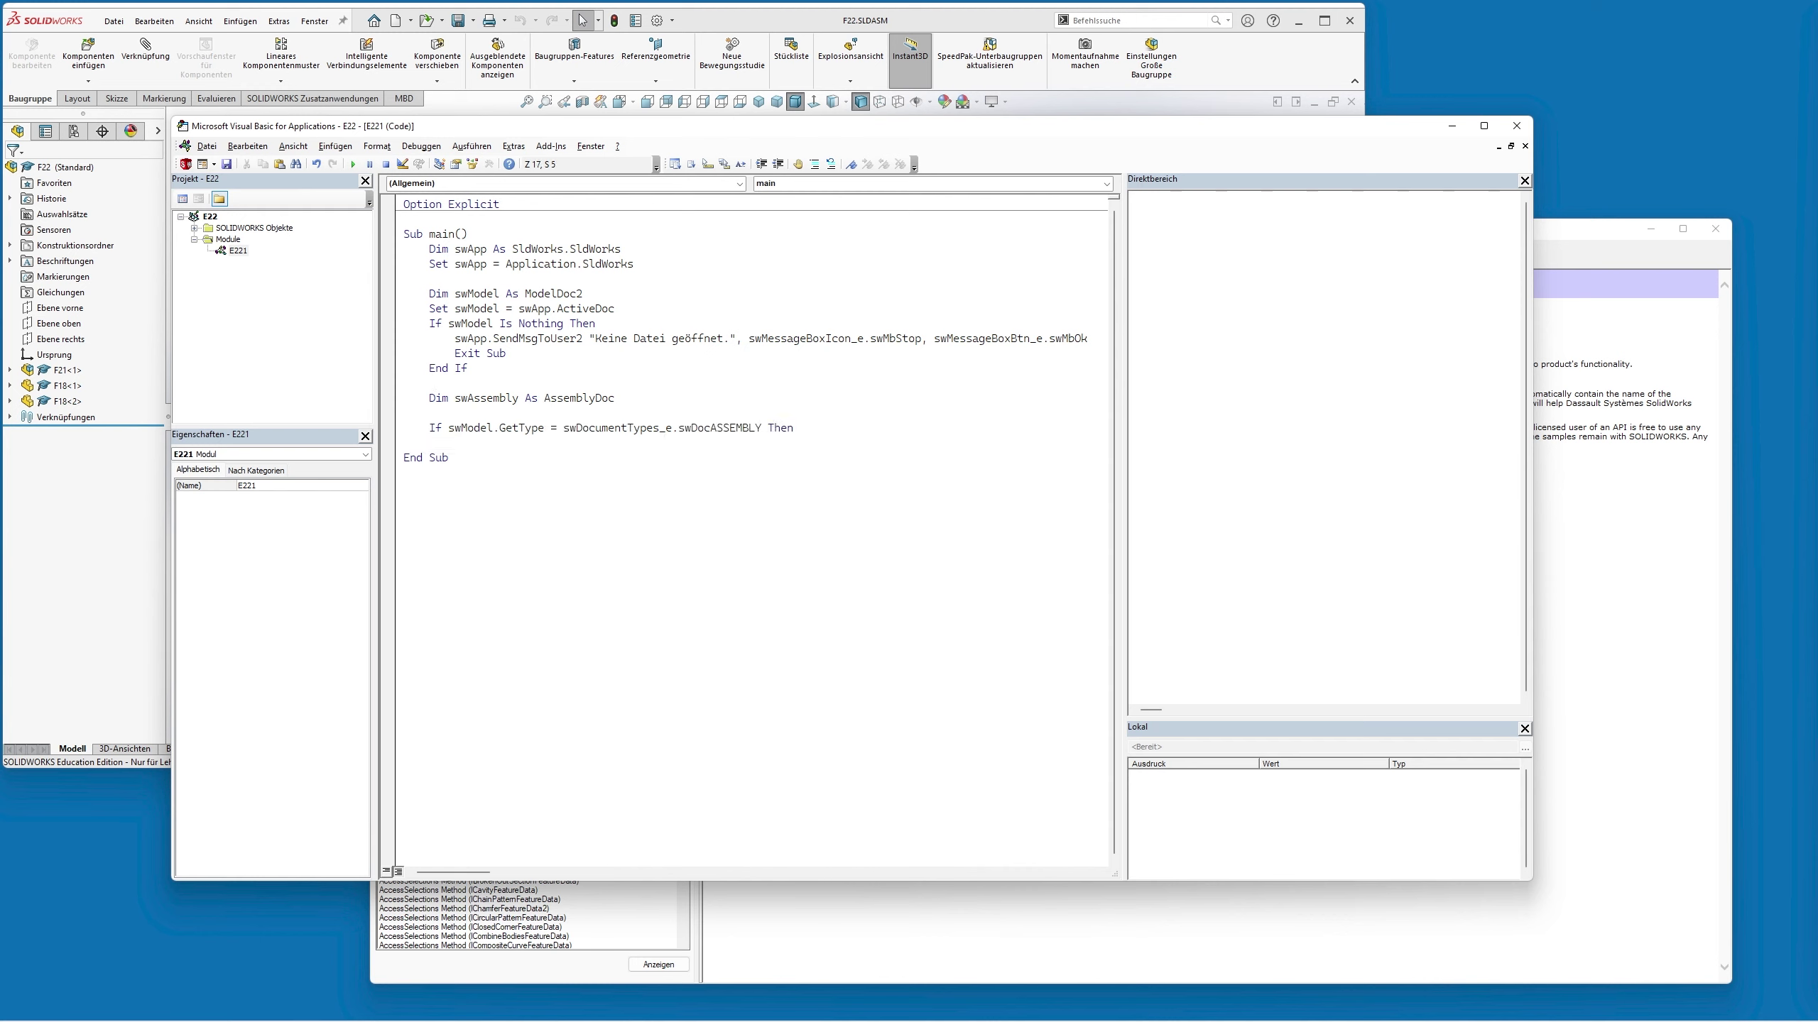
Add an Else branch with Exit Sub, End If, and Set swAssembly = swModel inside the If
key(Return)
text(Else)
key(Return)
key(Tab)
text(Exit Sub)
key(Return)
text(end if)
text(set s)
text(wa)
text(ss)
text(embly)
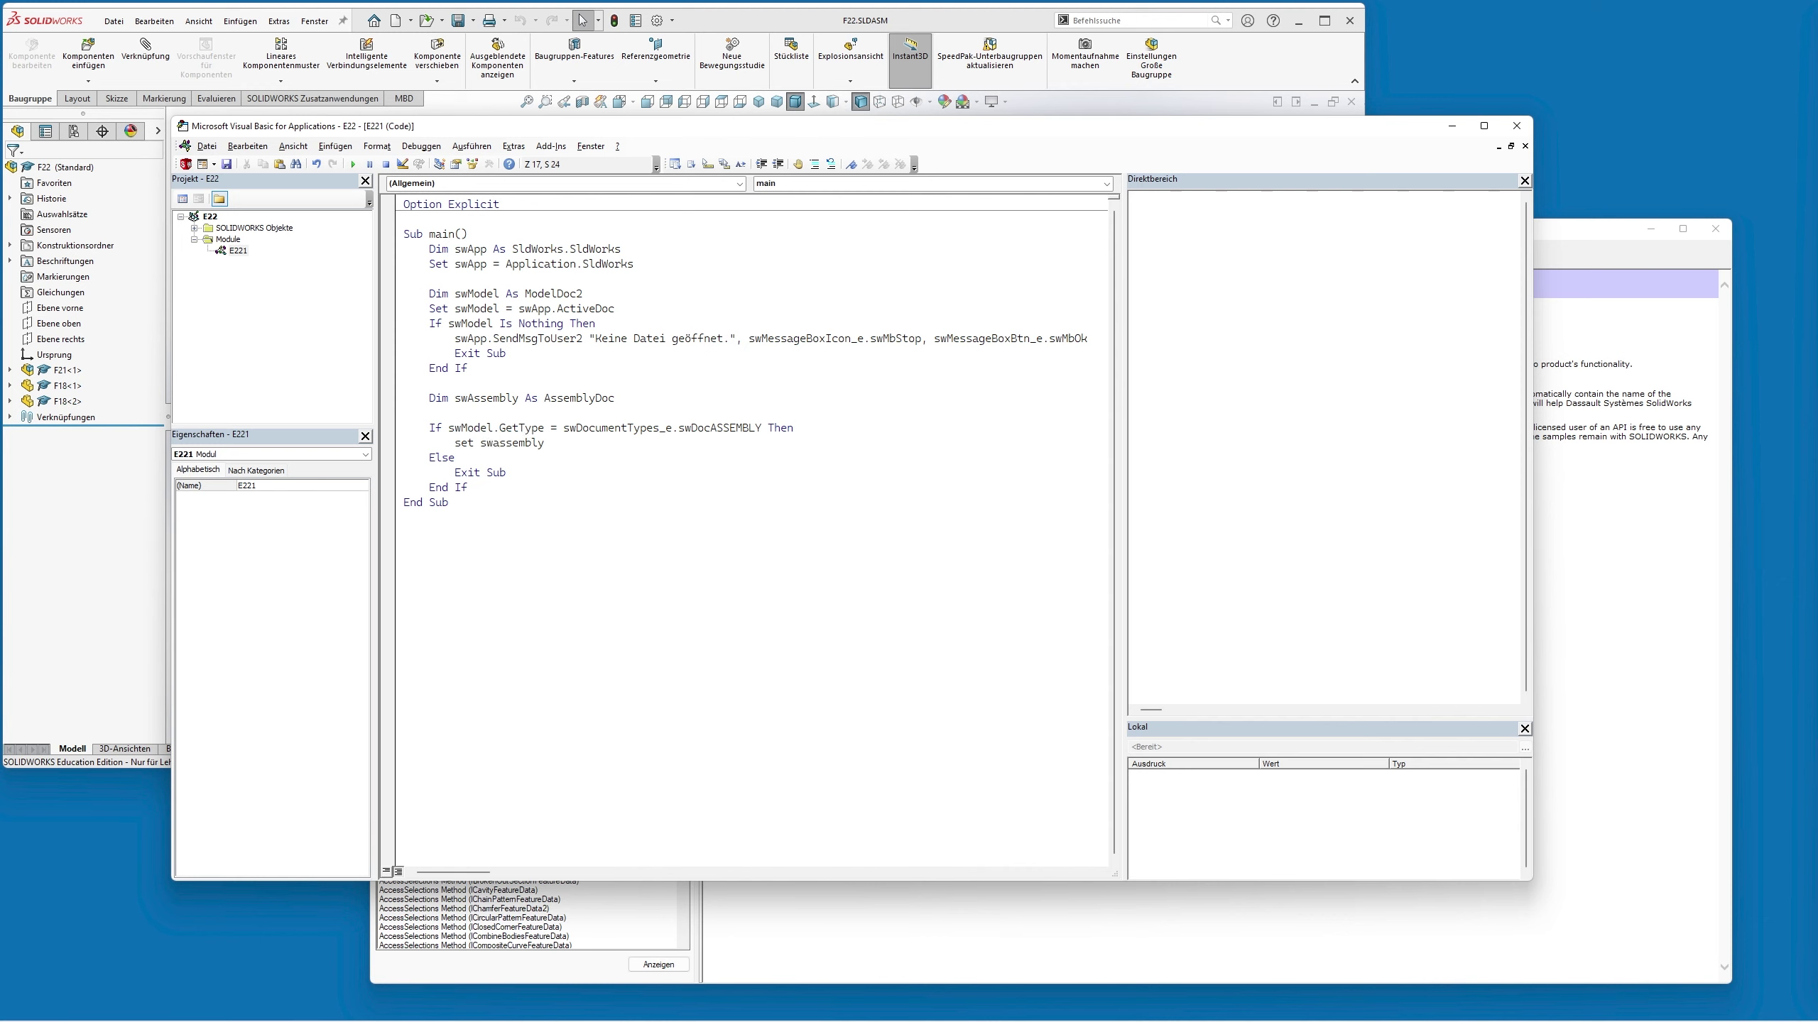
text( = swmodel)
key(Return)
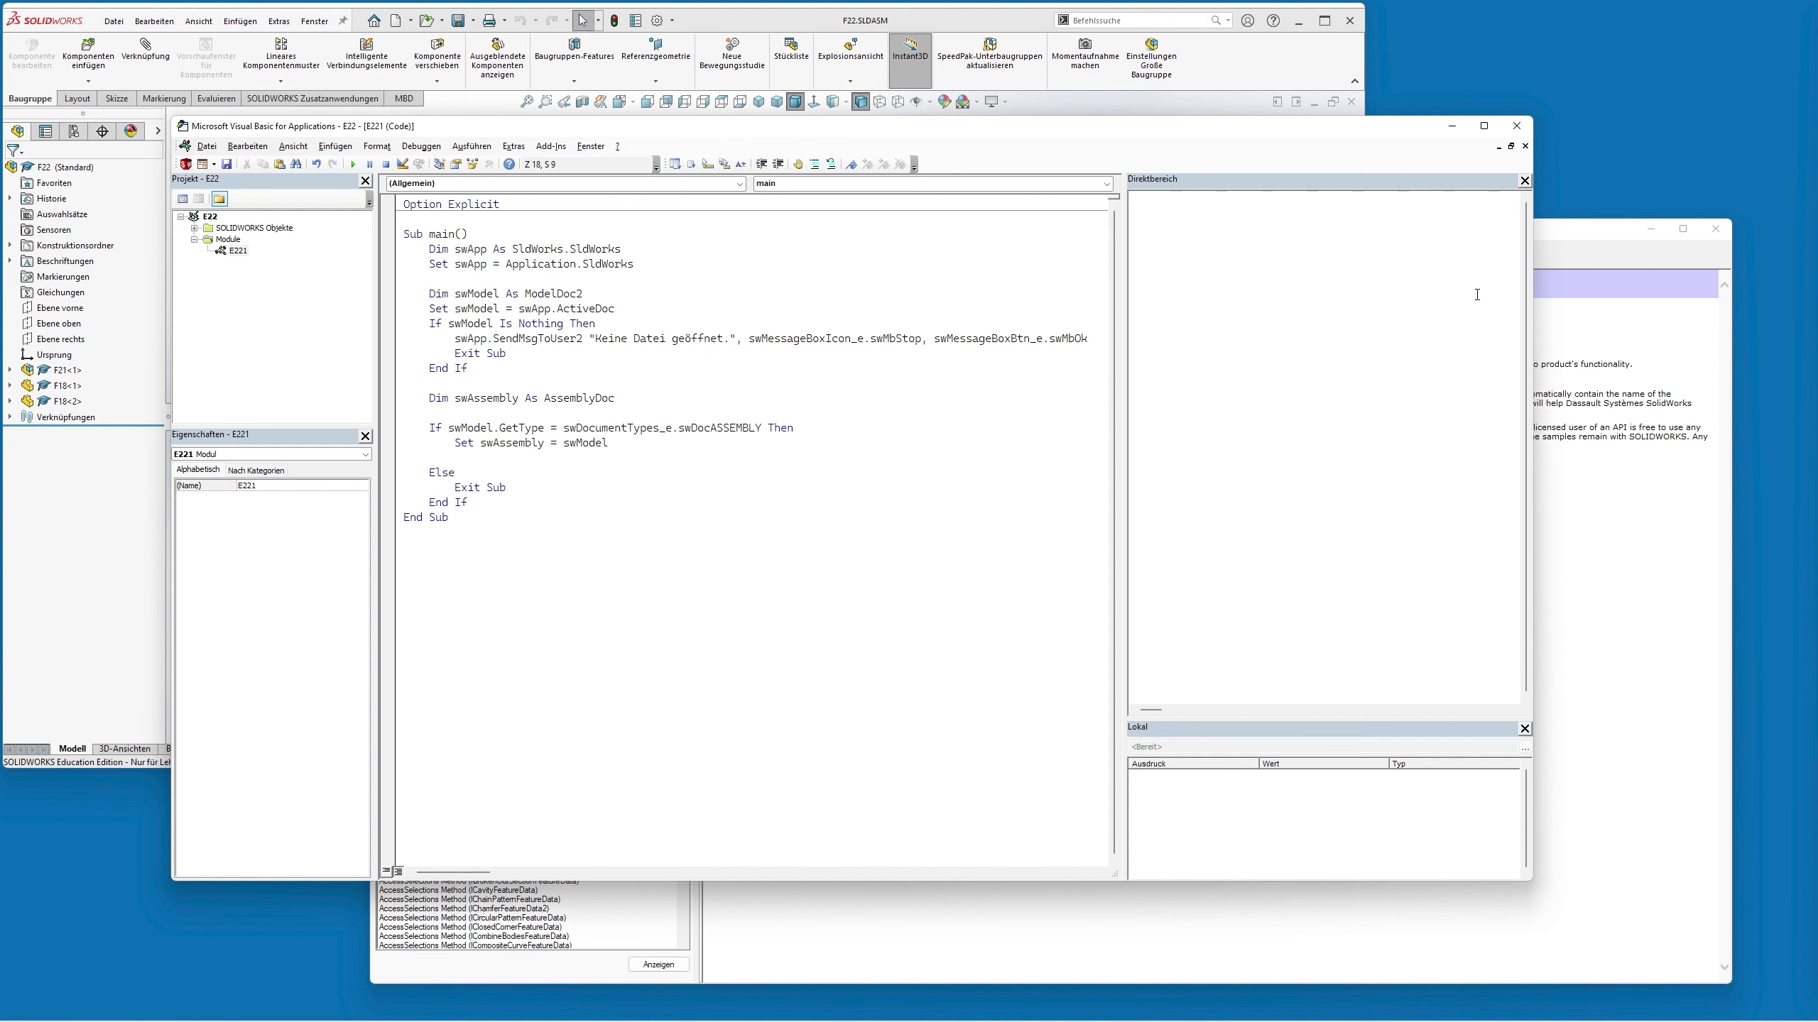
Find IAssemblyDoc via the API Help index and open its GetComponents method page
click(1572, 237)
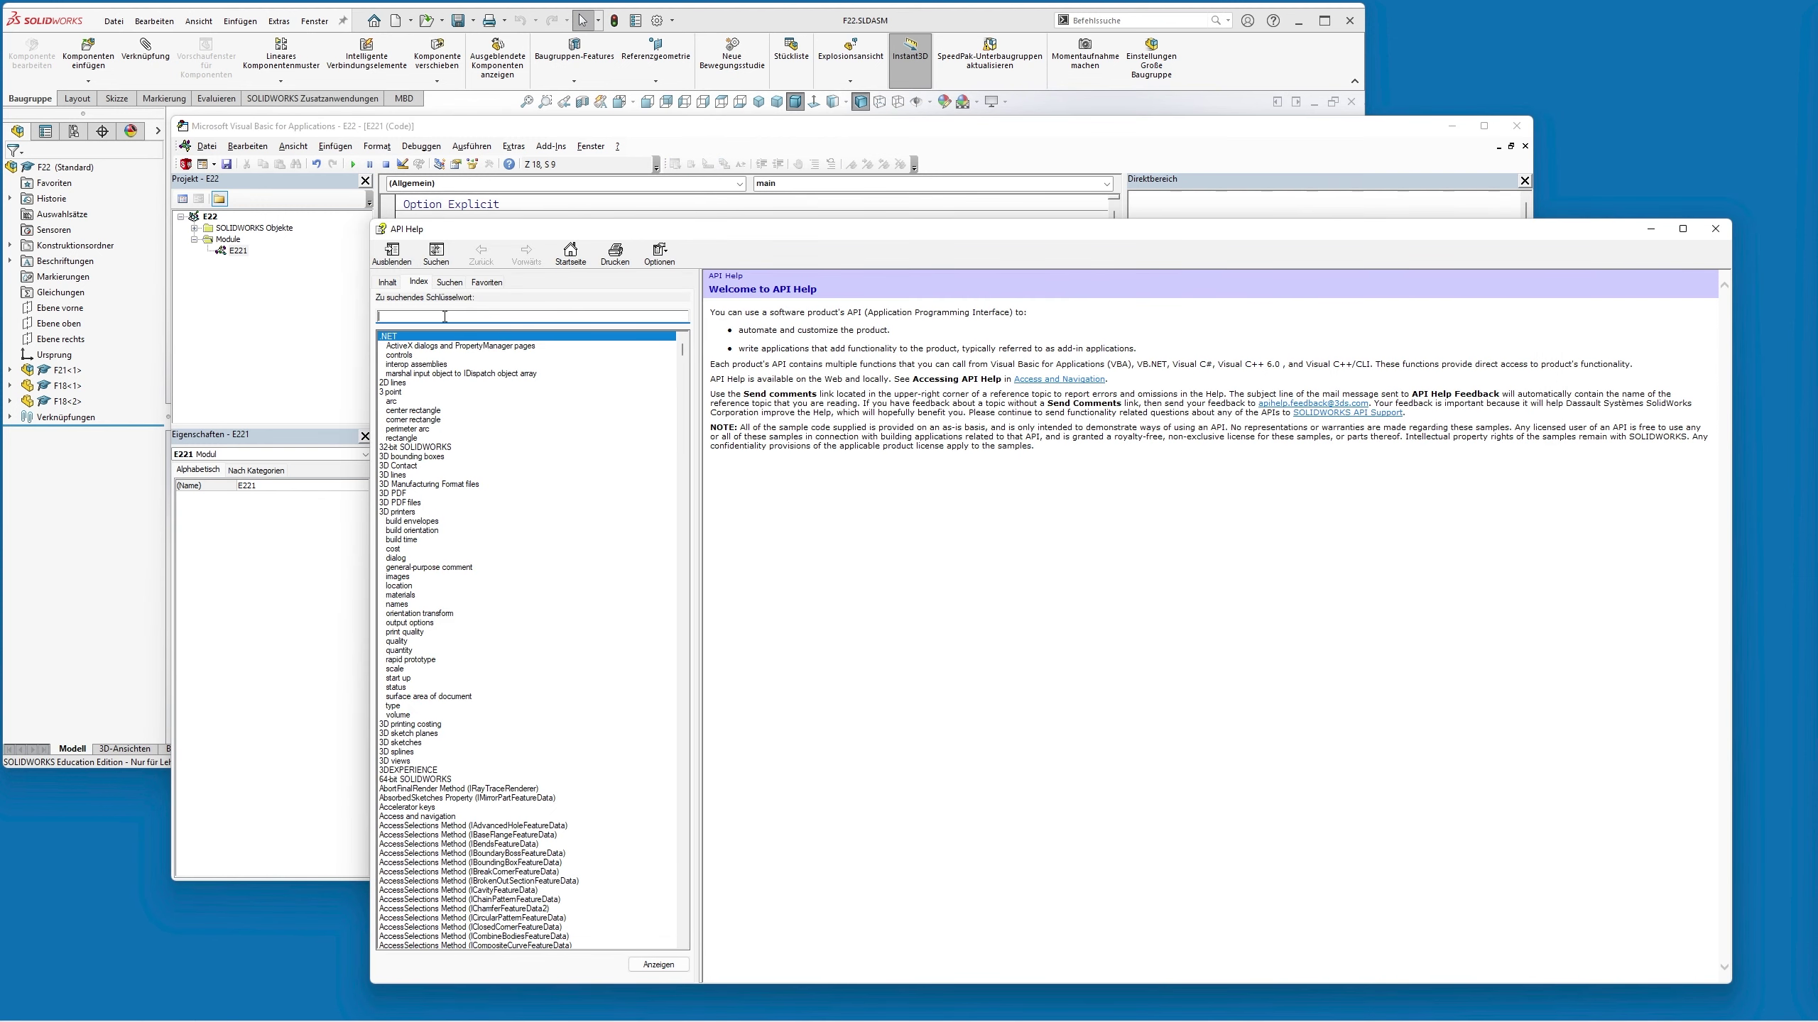
text(assemblydoc)
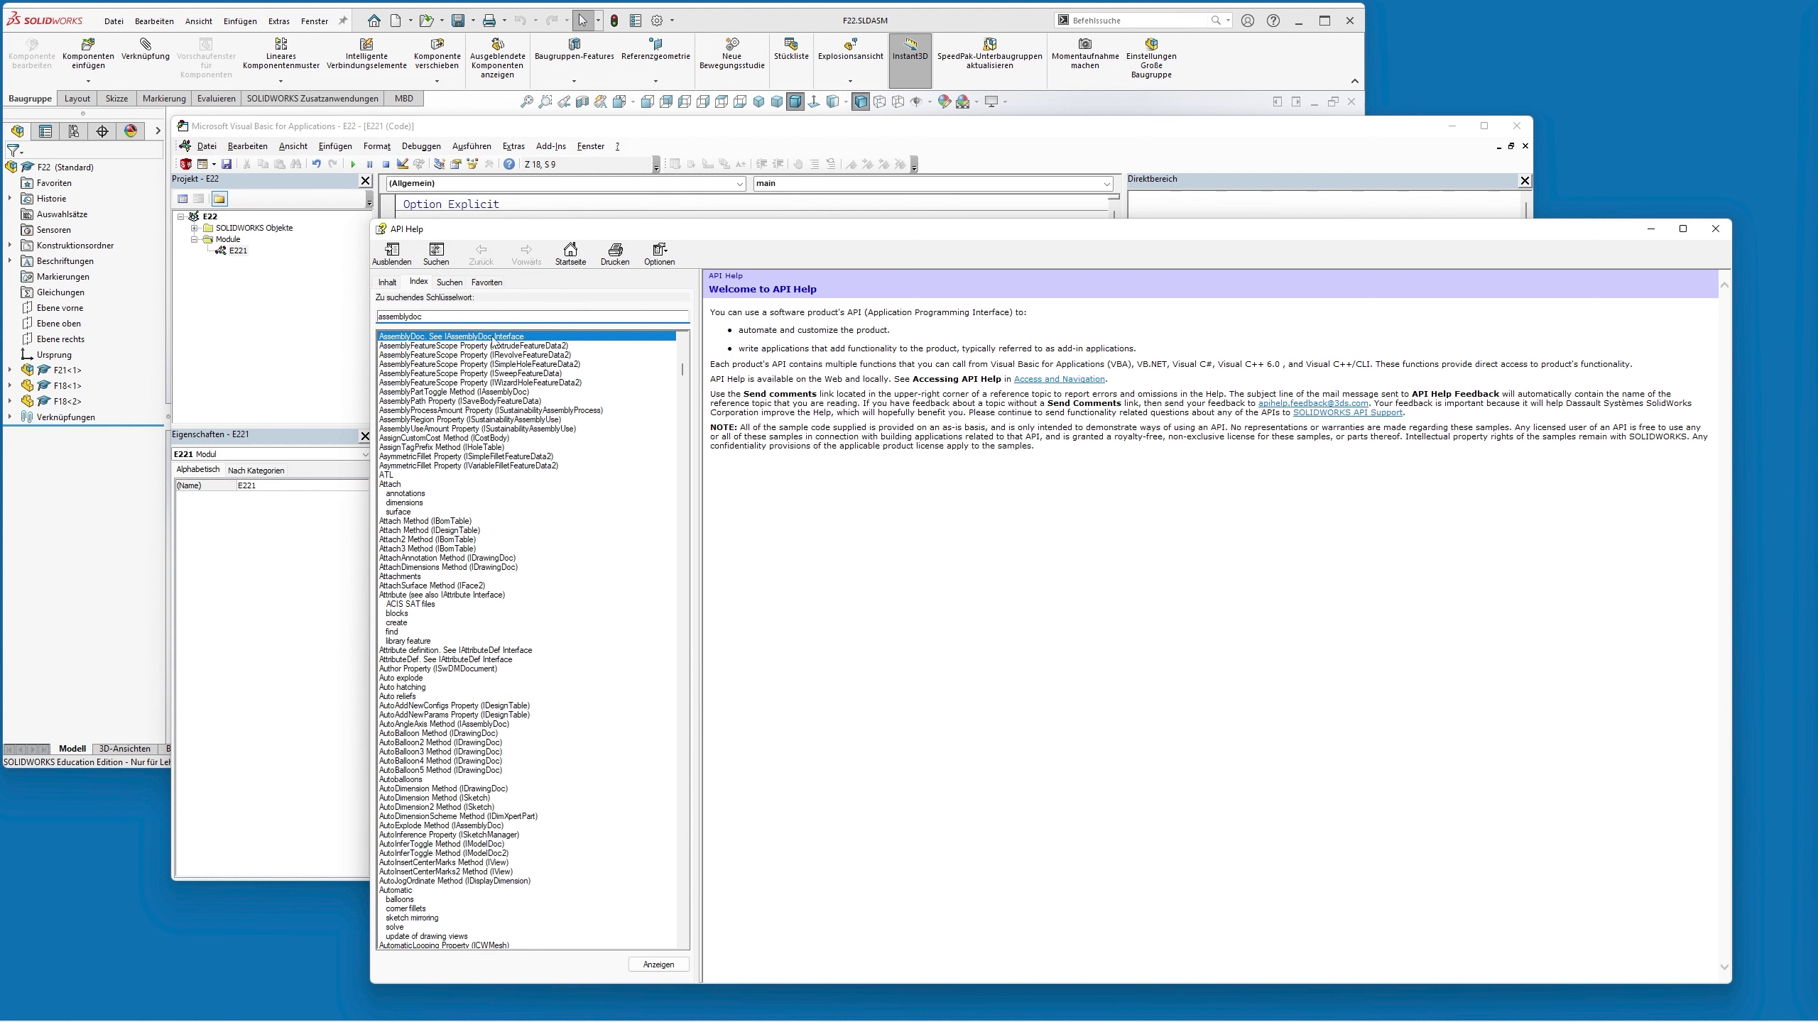
double_click(493, 337)
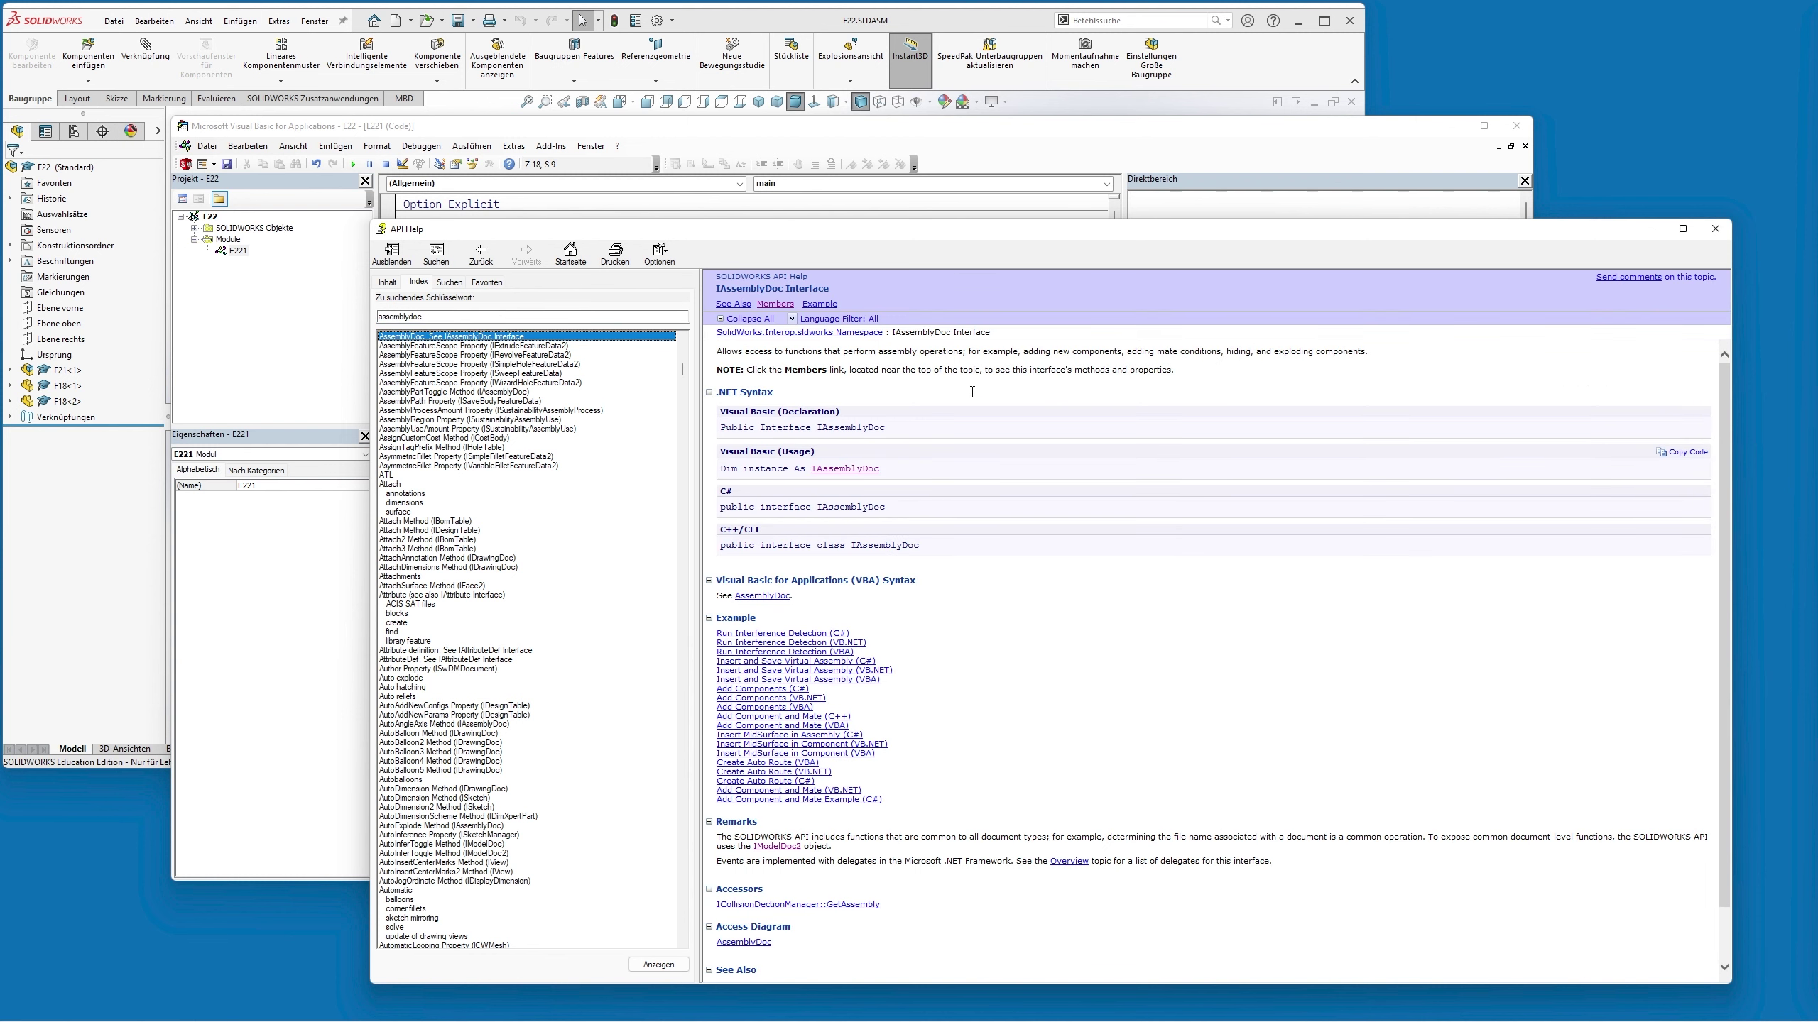
click(776, 305)
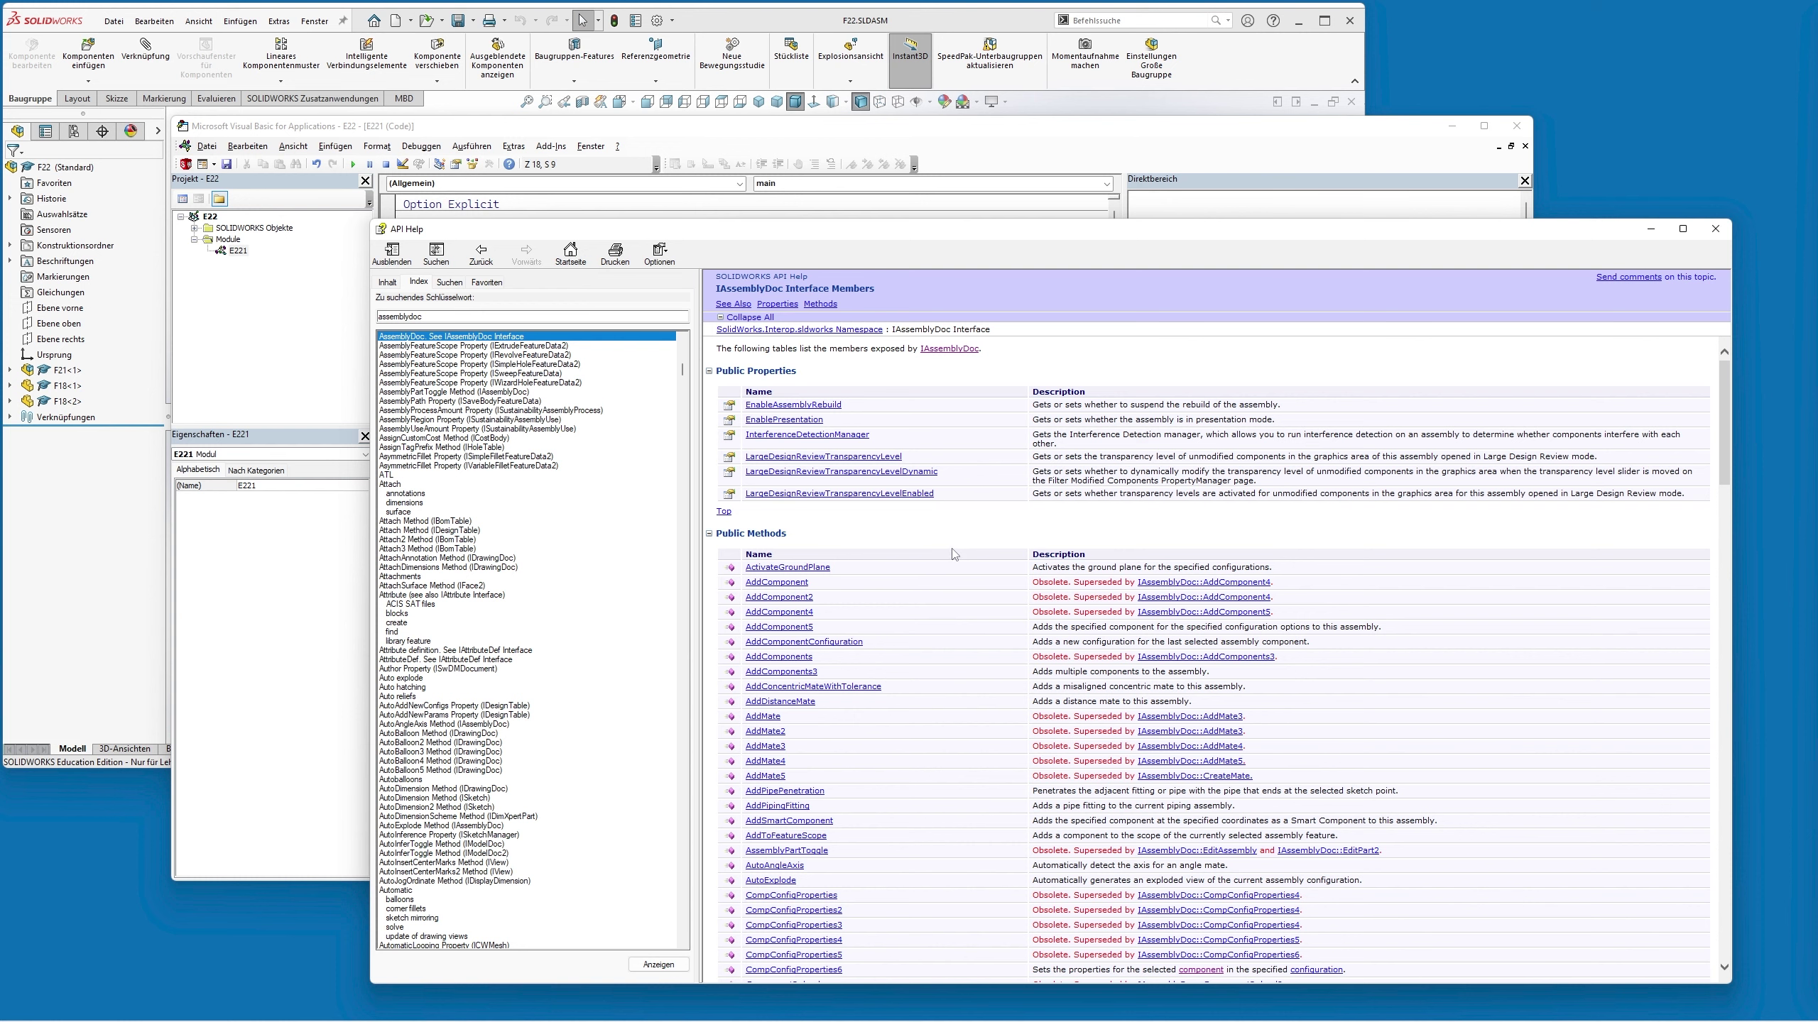
scroll(953, 554, down, 5)
scroll(844, 566, down, 10)
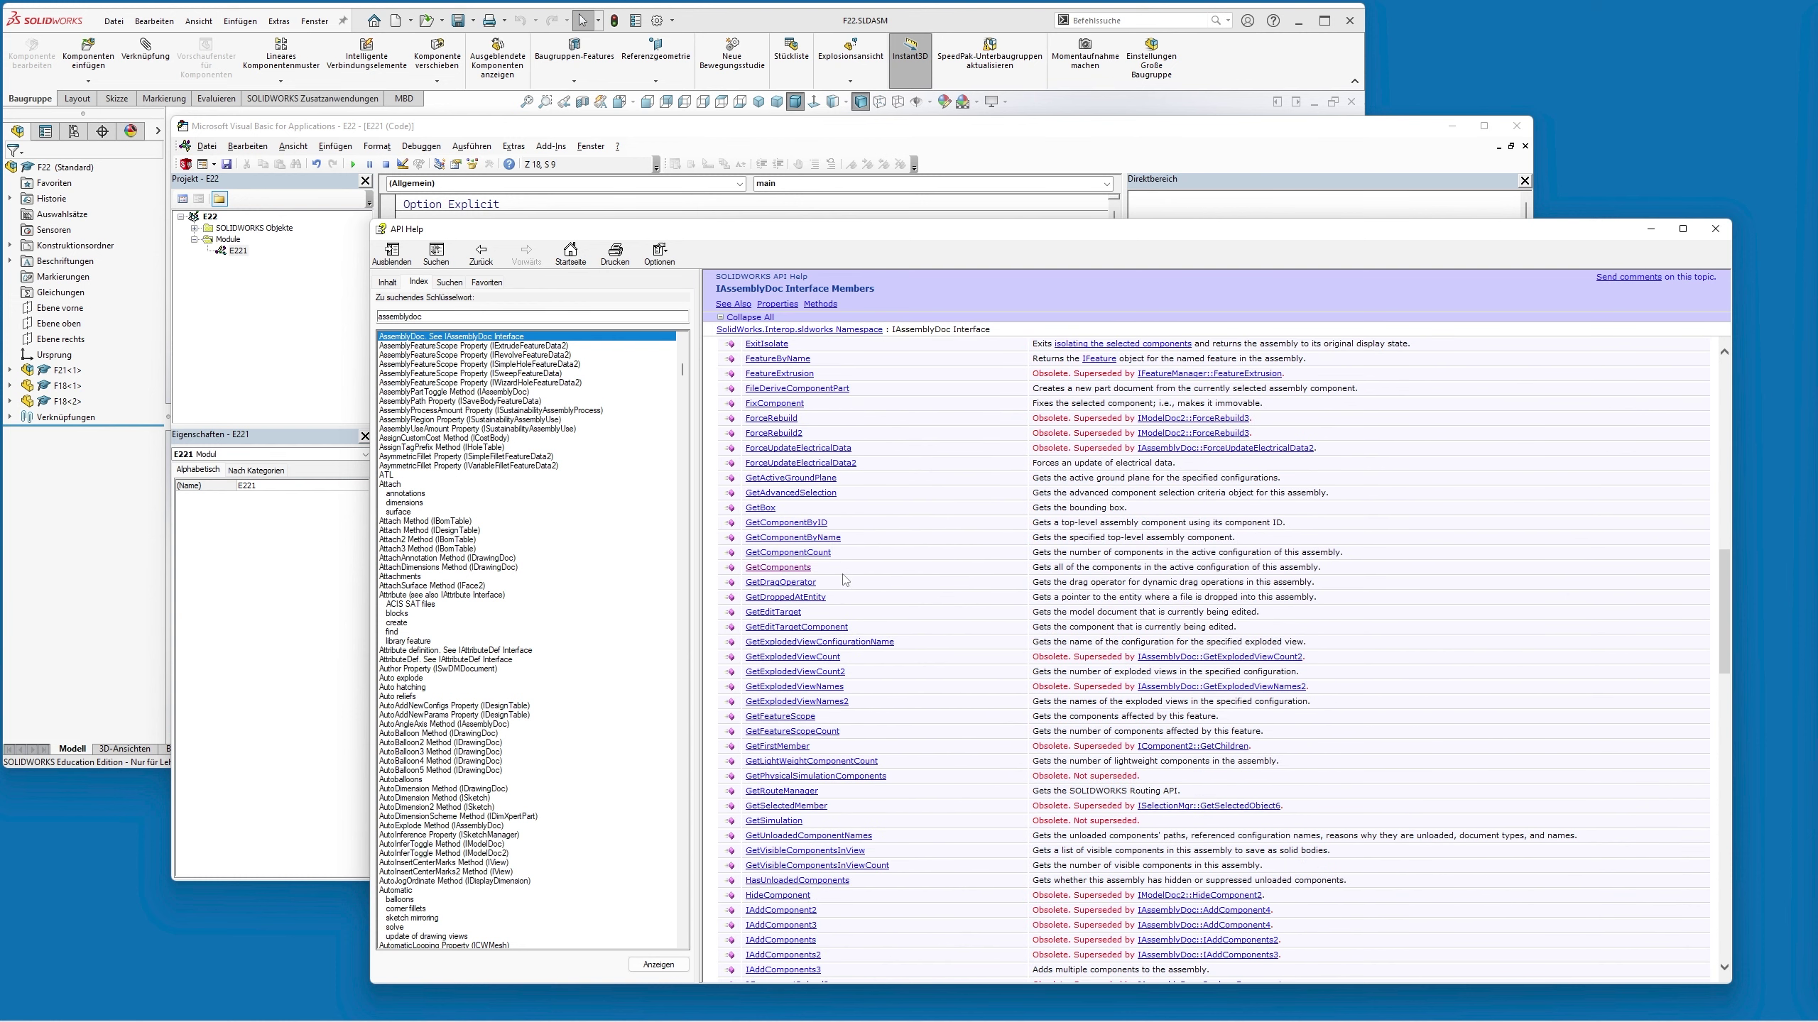
click(786, 568)
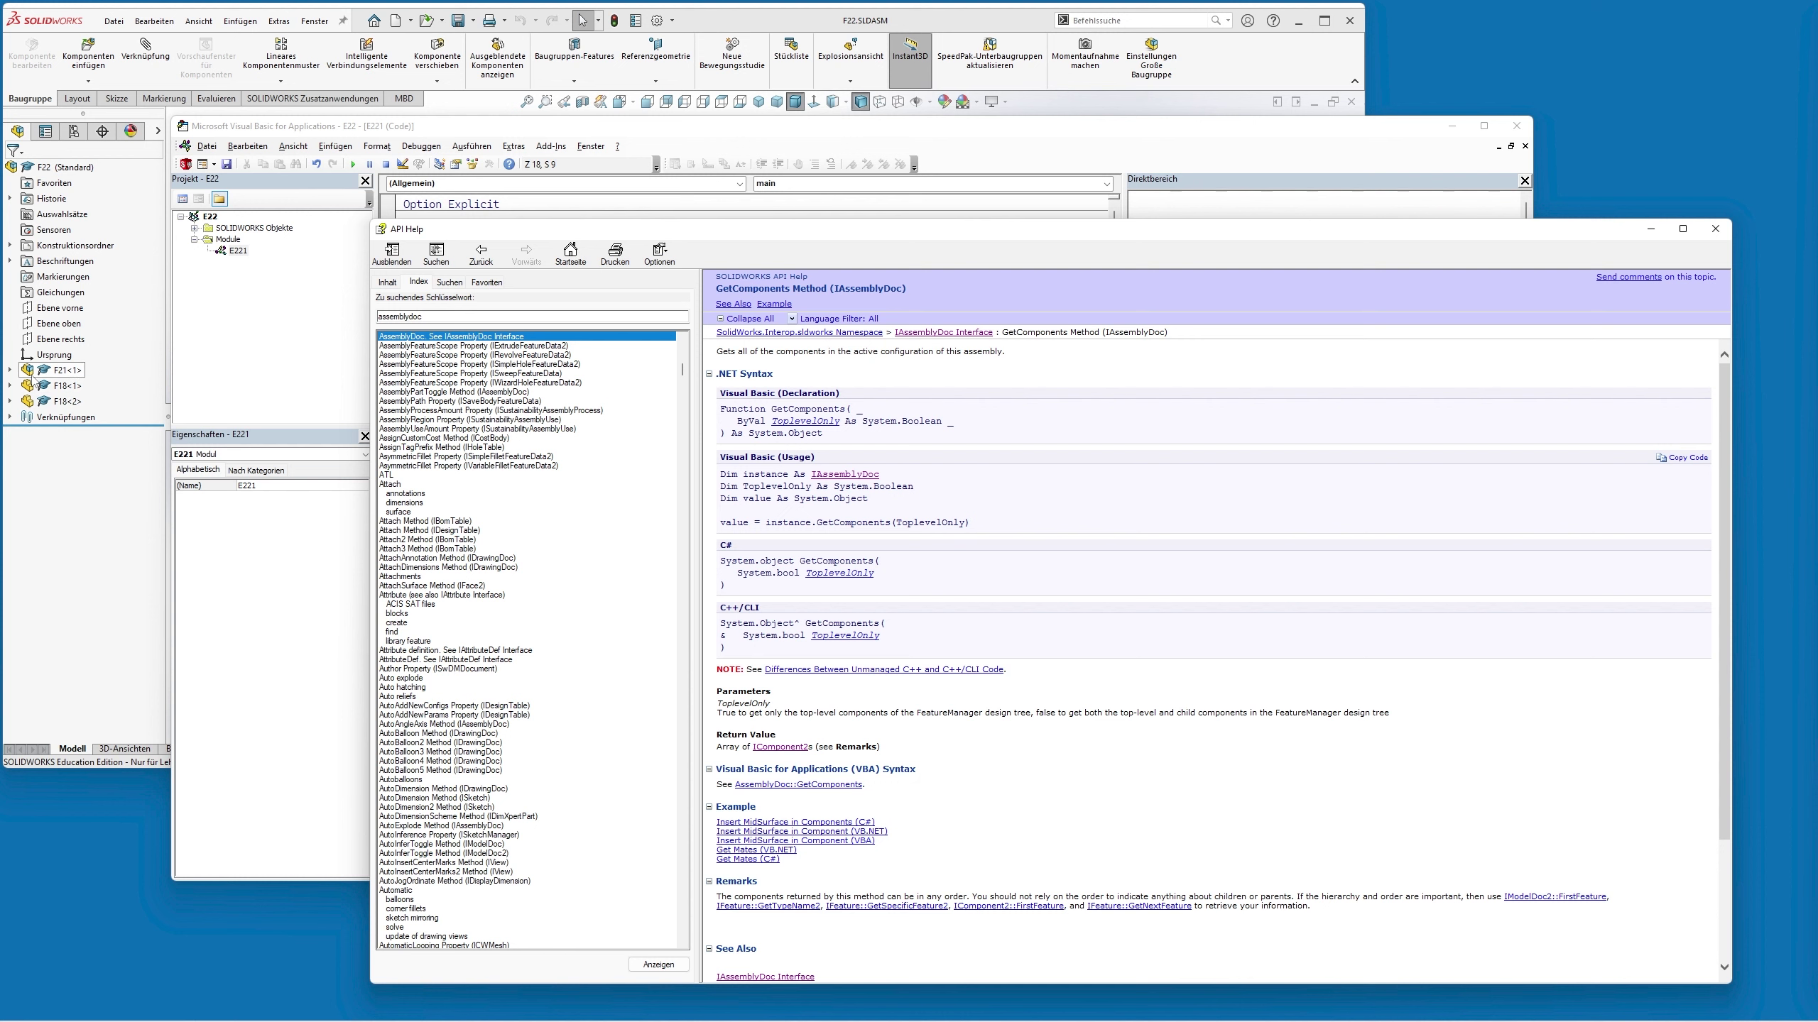
click(34, 373)
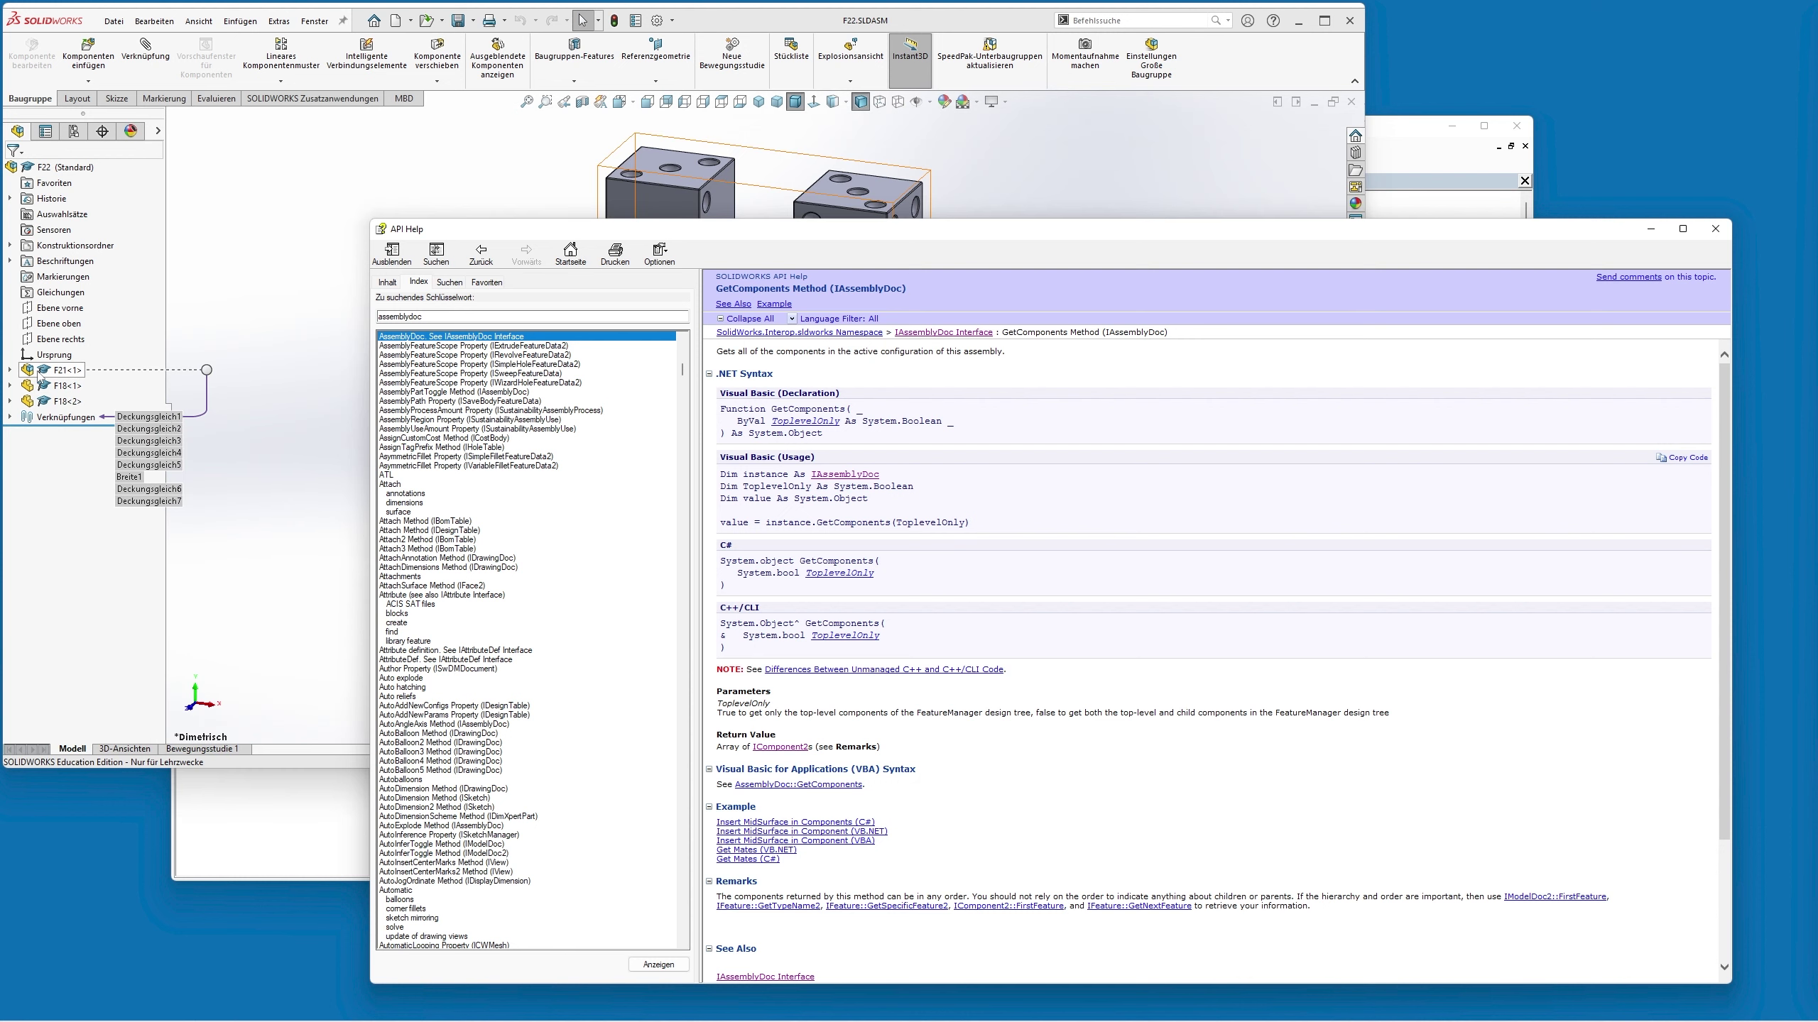
click(9, 370)
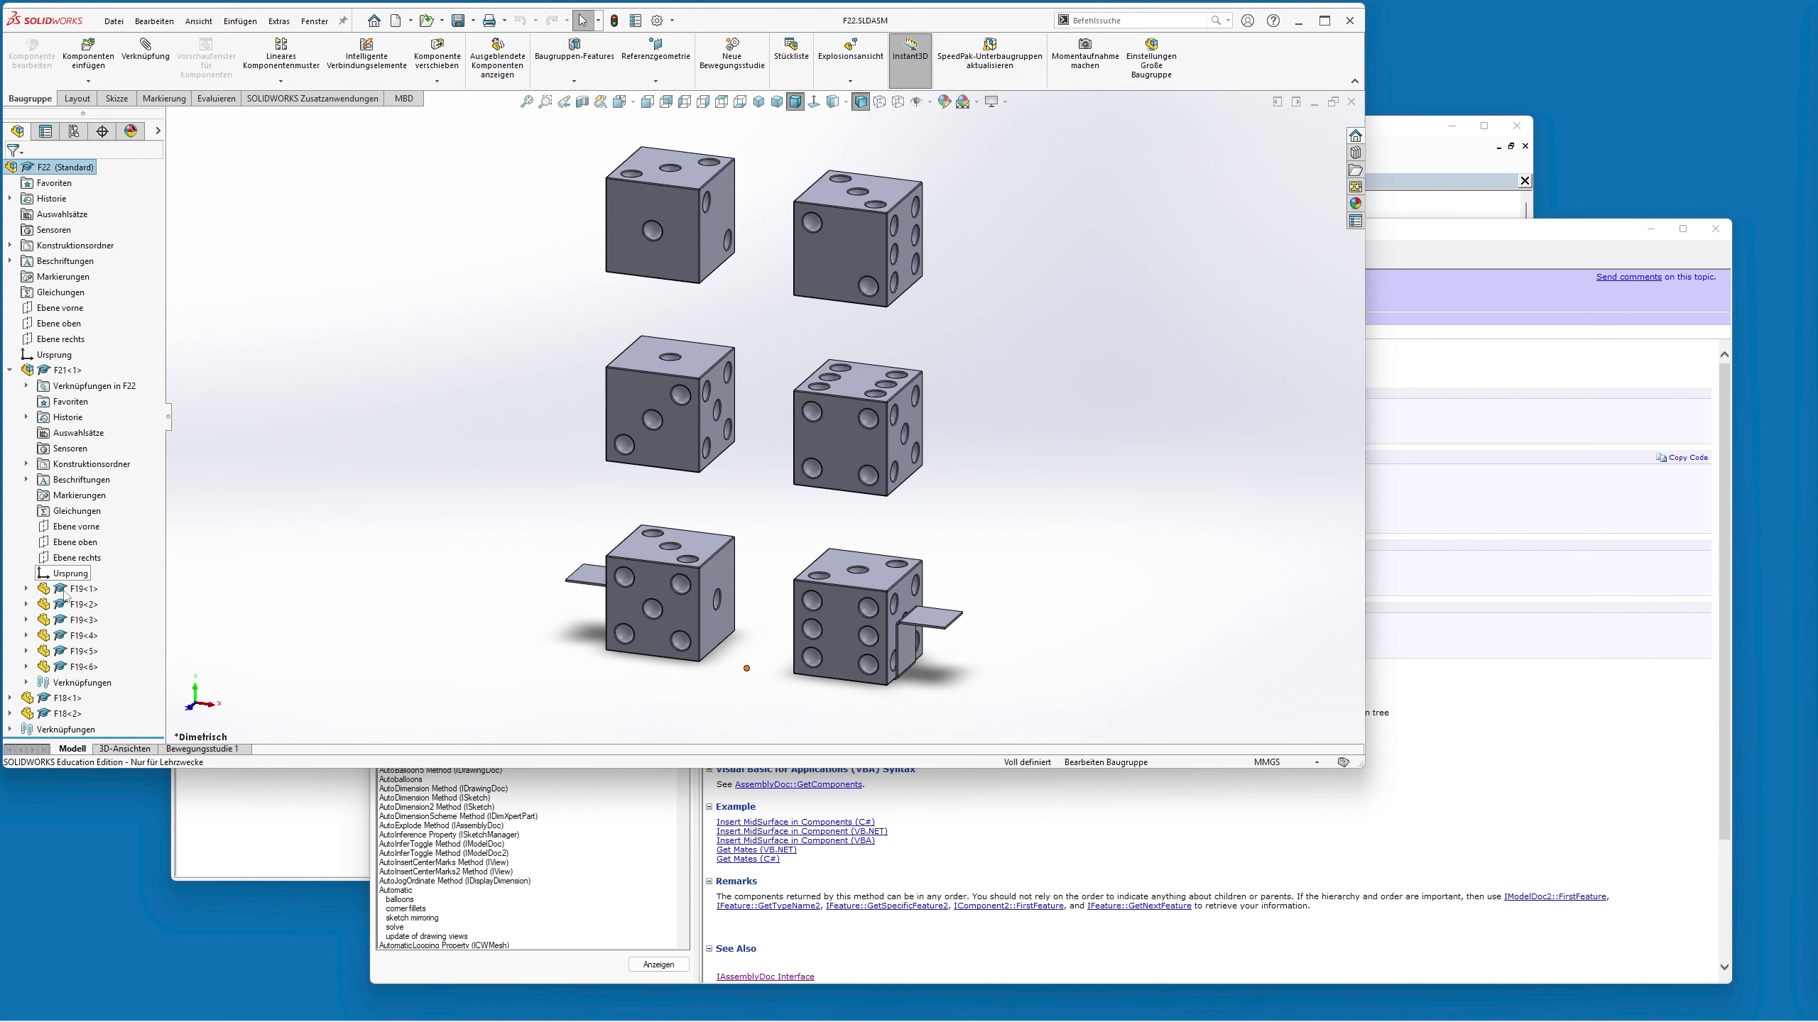
mouse_move(83, 650)
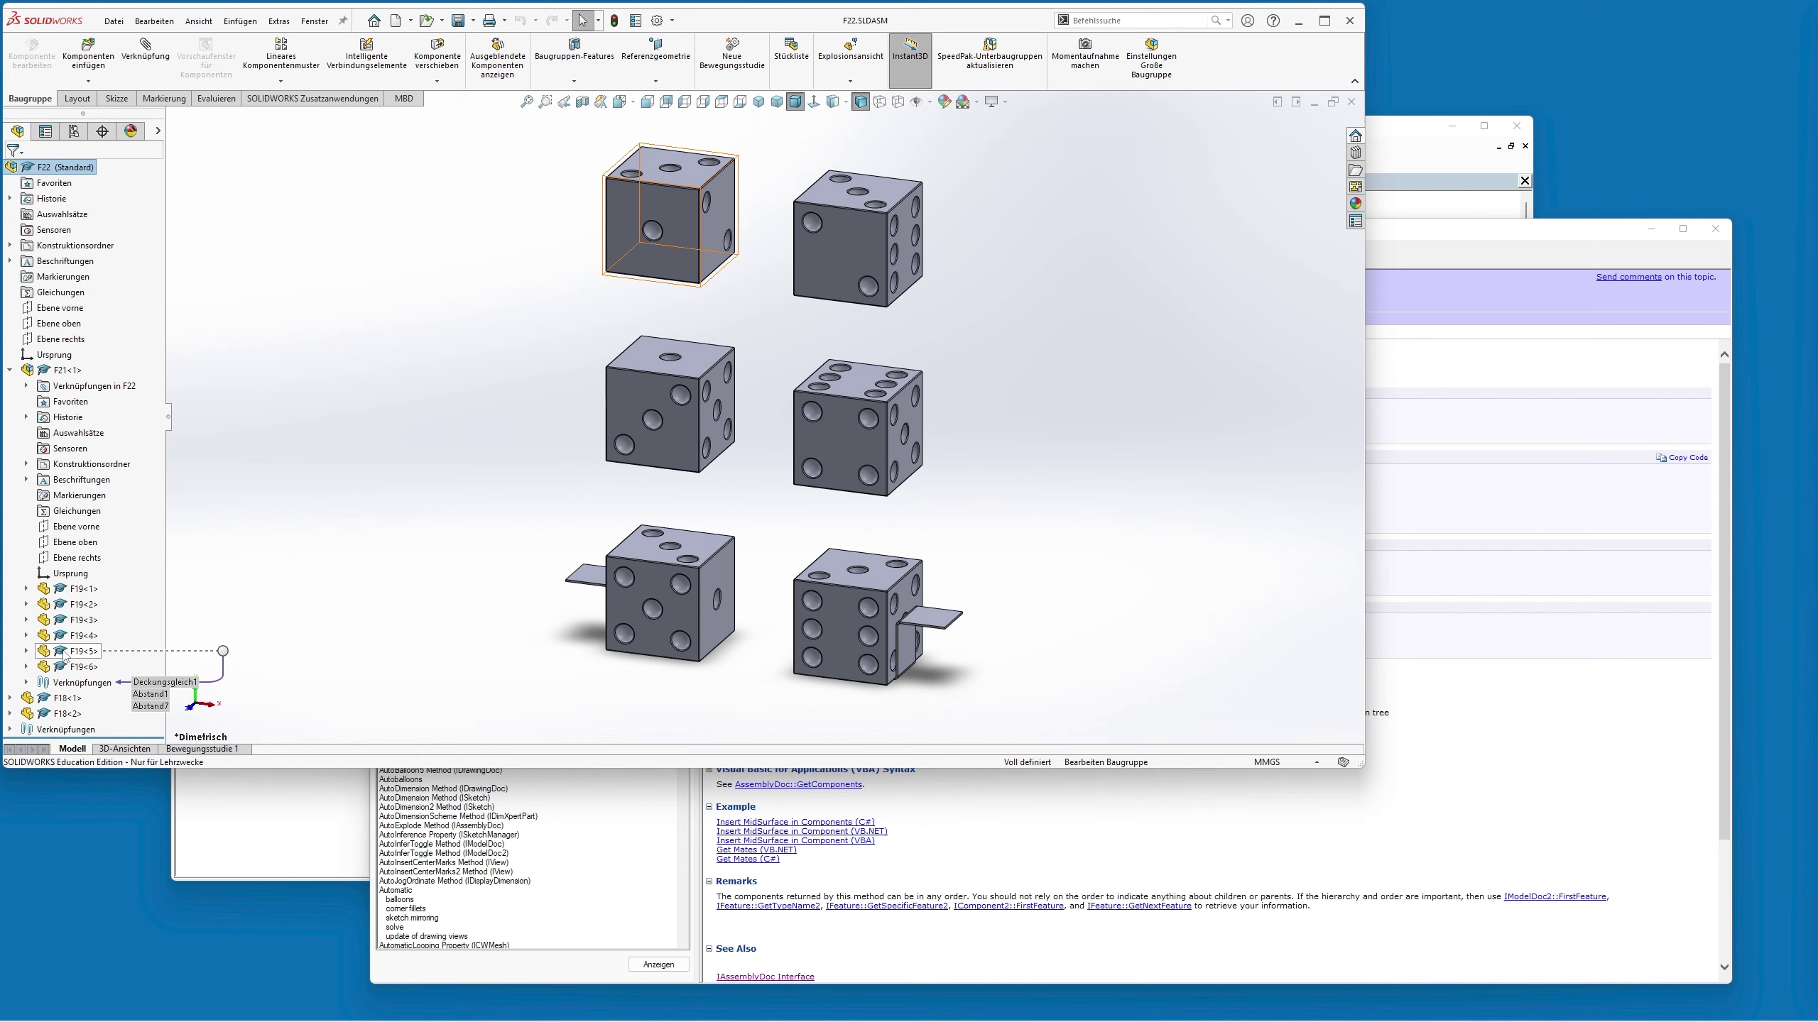
click(10, 370)
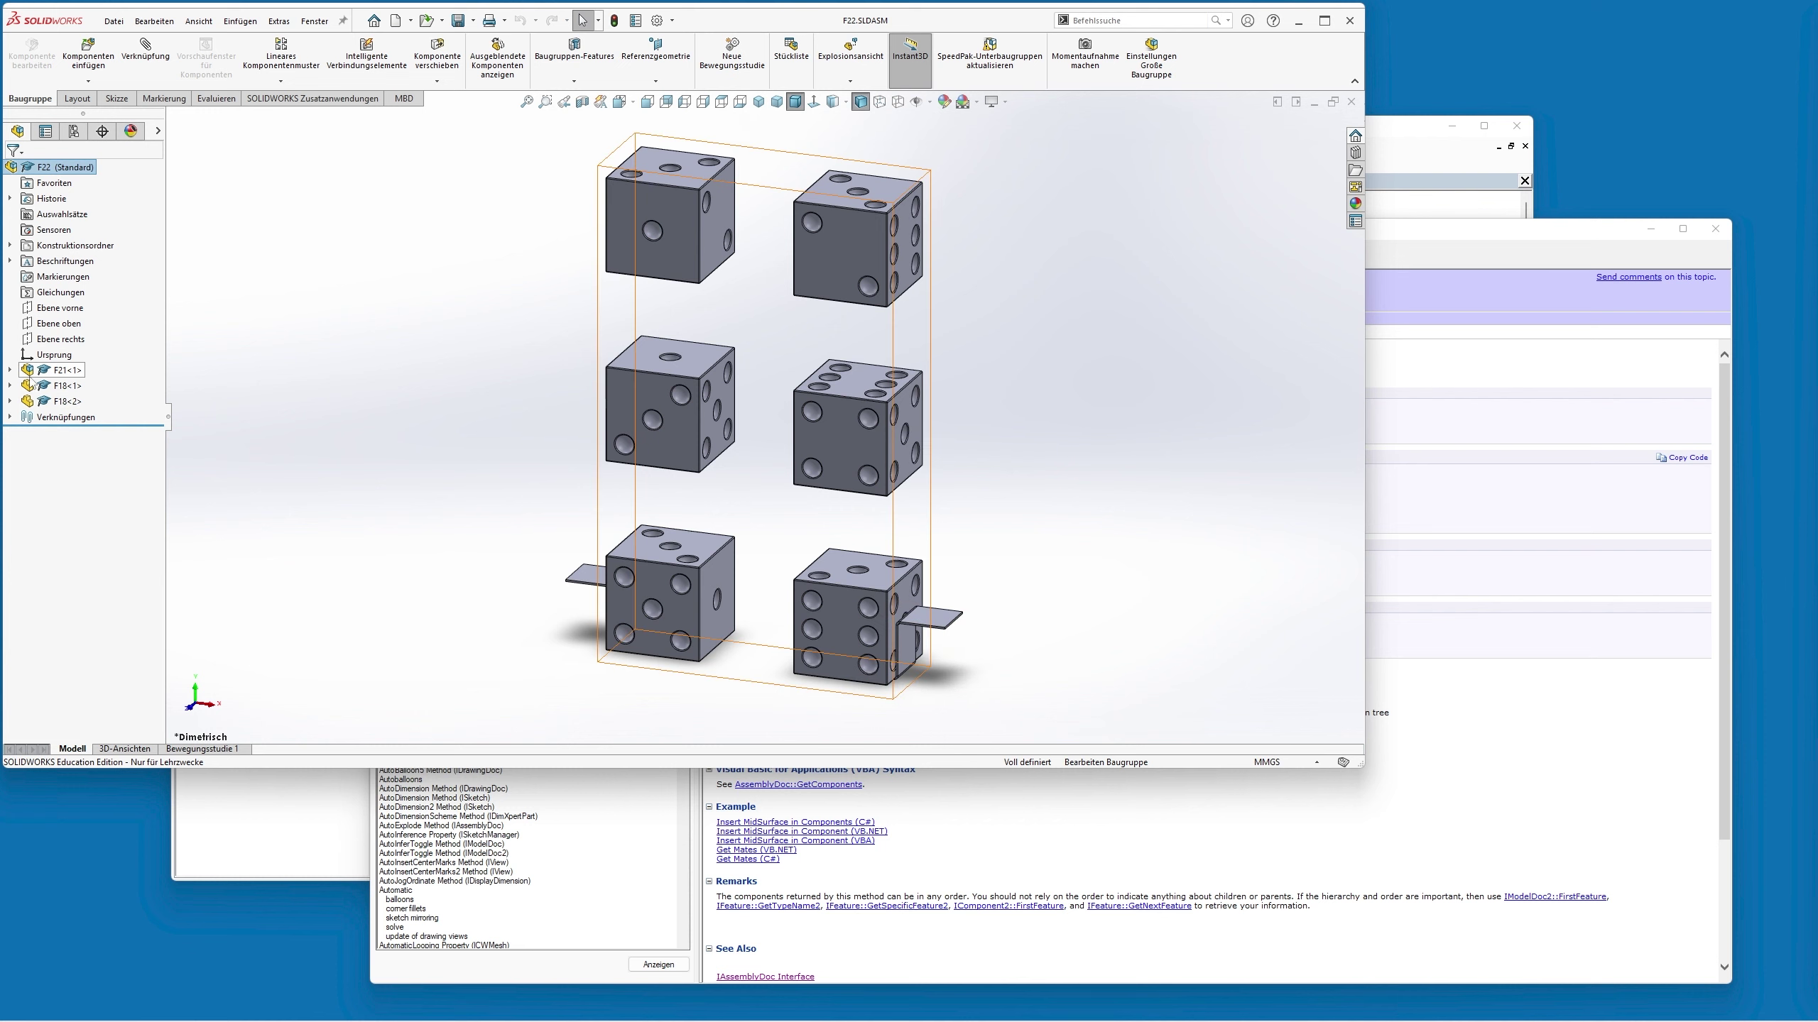
click(1402, 236)
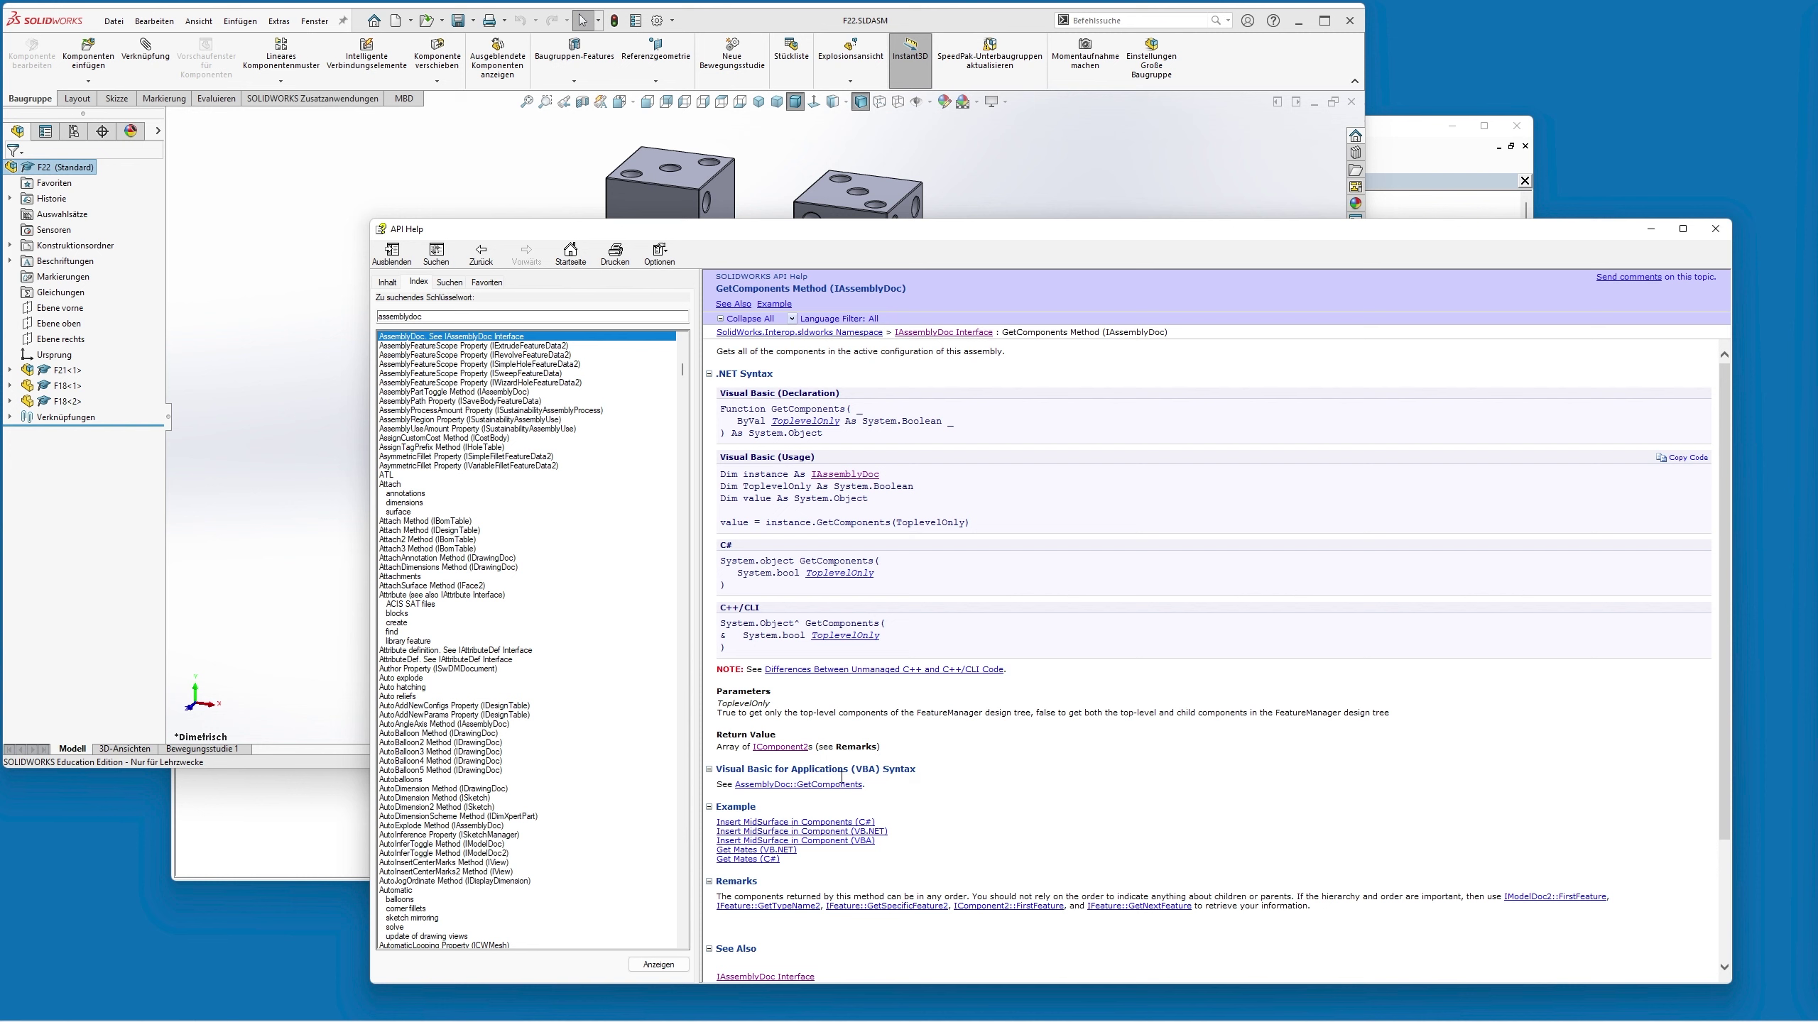
Check that the GetComponents VBA syntax returns a Variant, then return to the macro editor
click(809, 786)
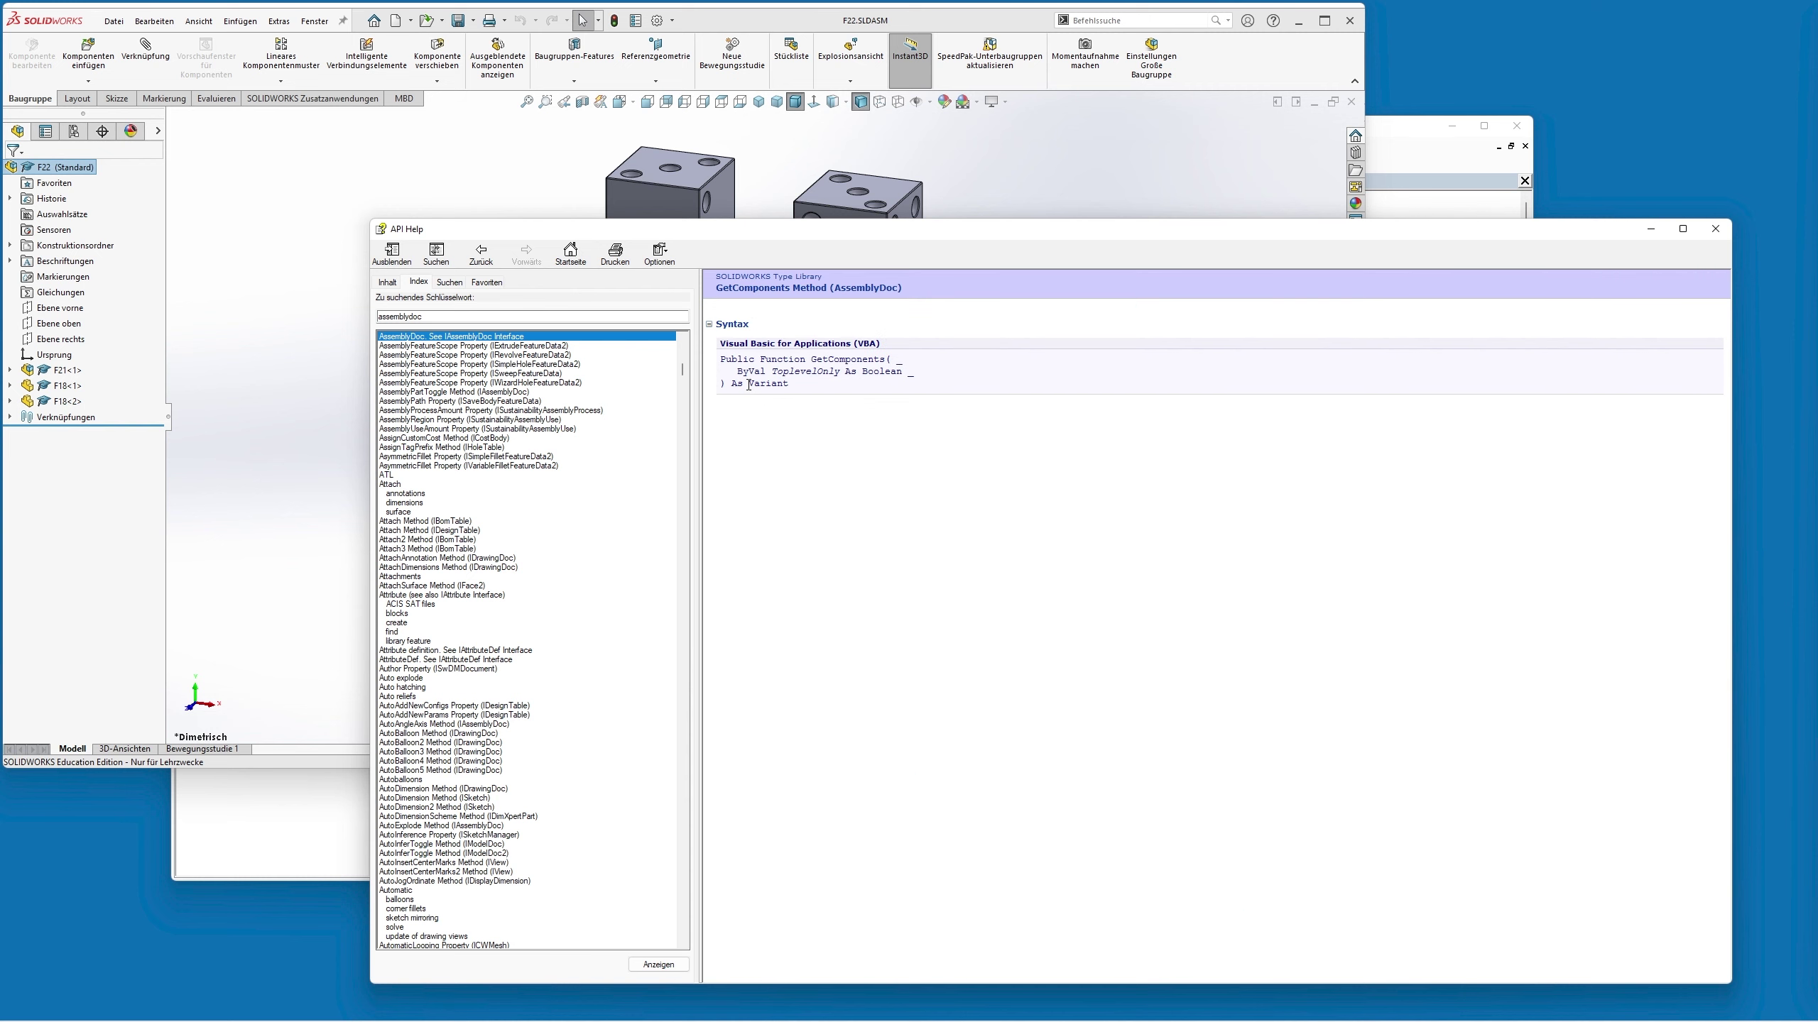
drag(749, 386, 790, 386)
click(481, 255)
click(1390, 140)
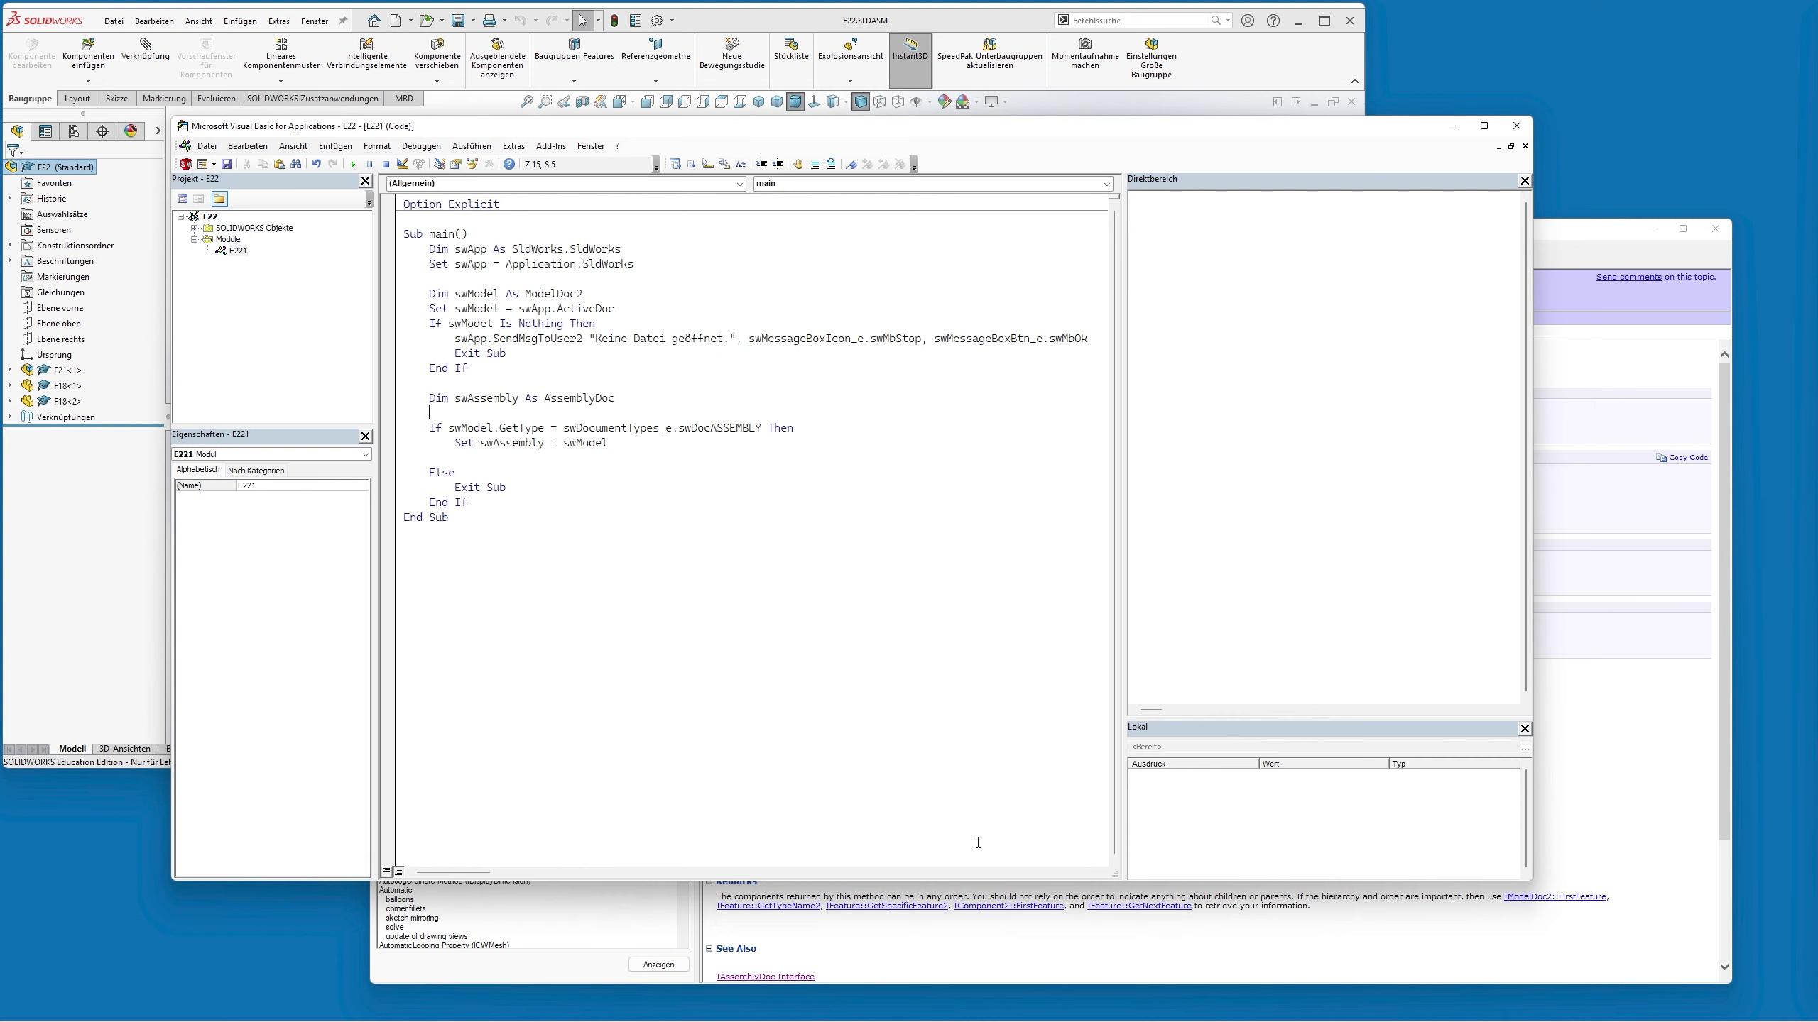
Declare arrComponents As Variant and assign it swAssembly.GetComponents(True)
text(dim a)
text(rr)
text(Compone)
text(nts as v)
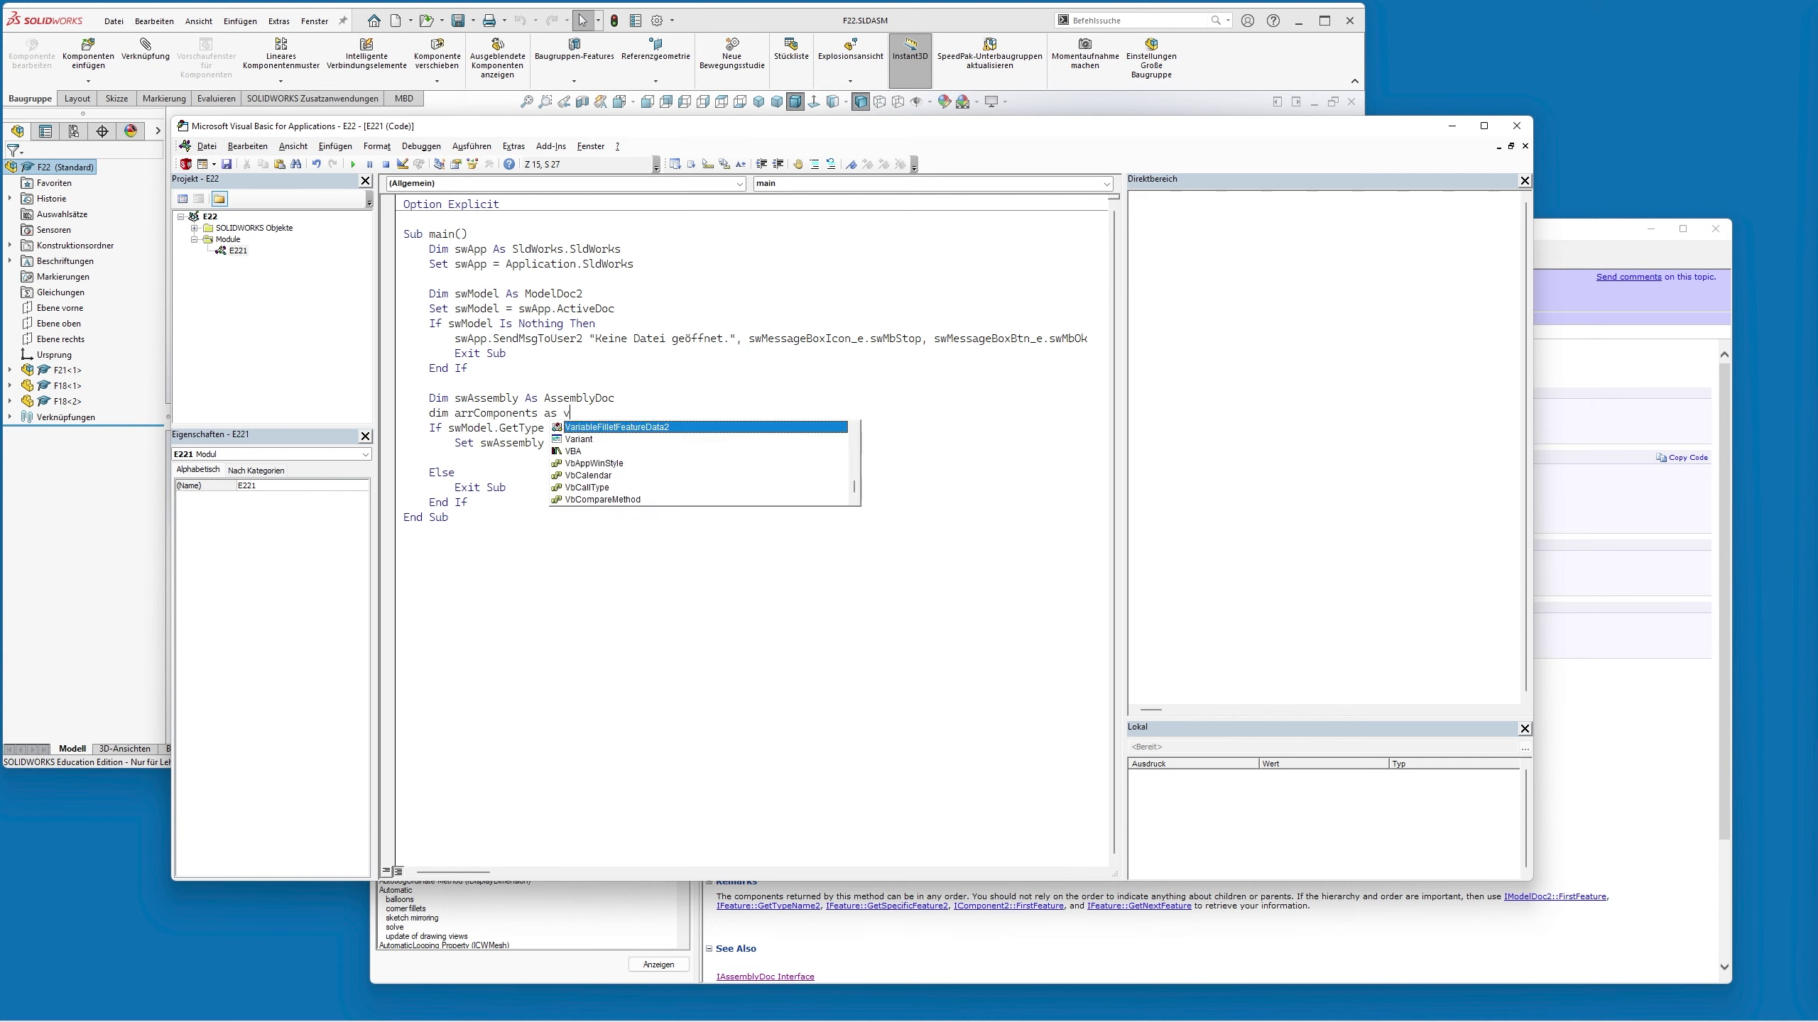
text(ariant)
click(404, 427)
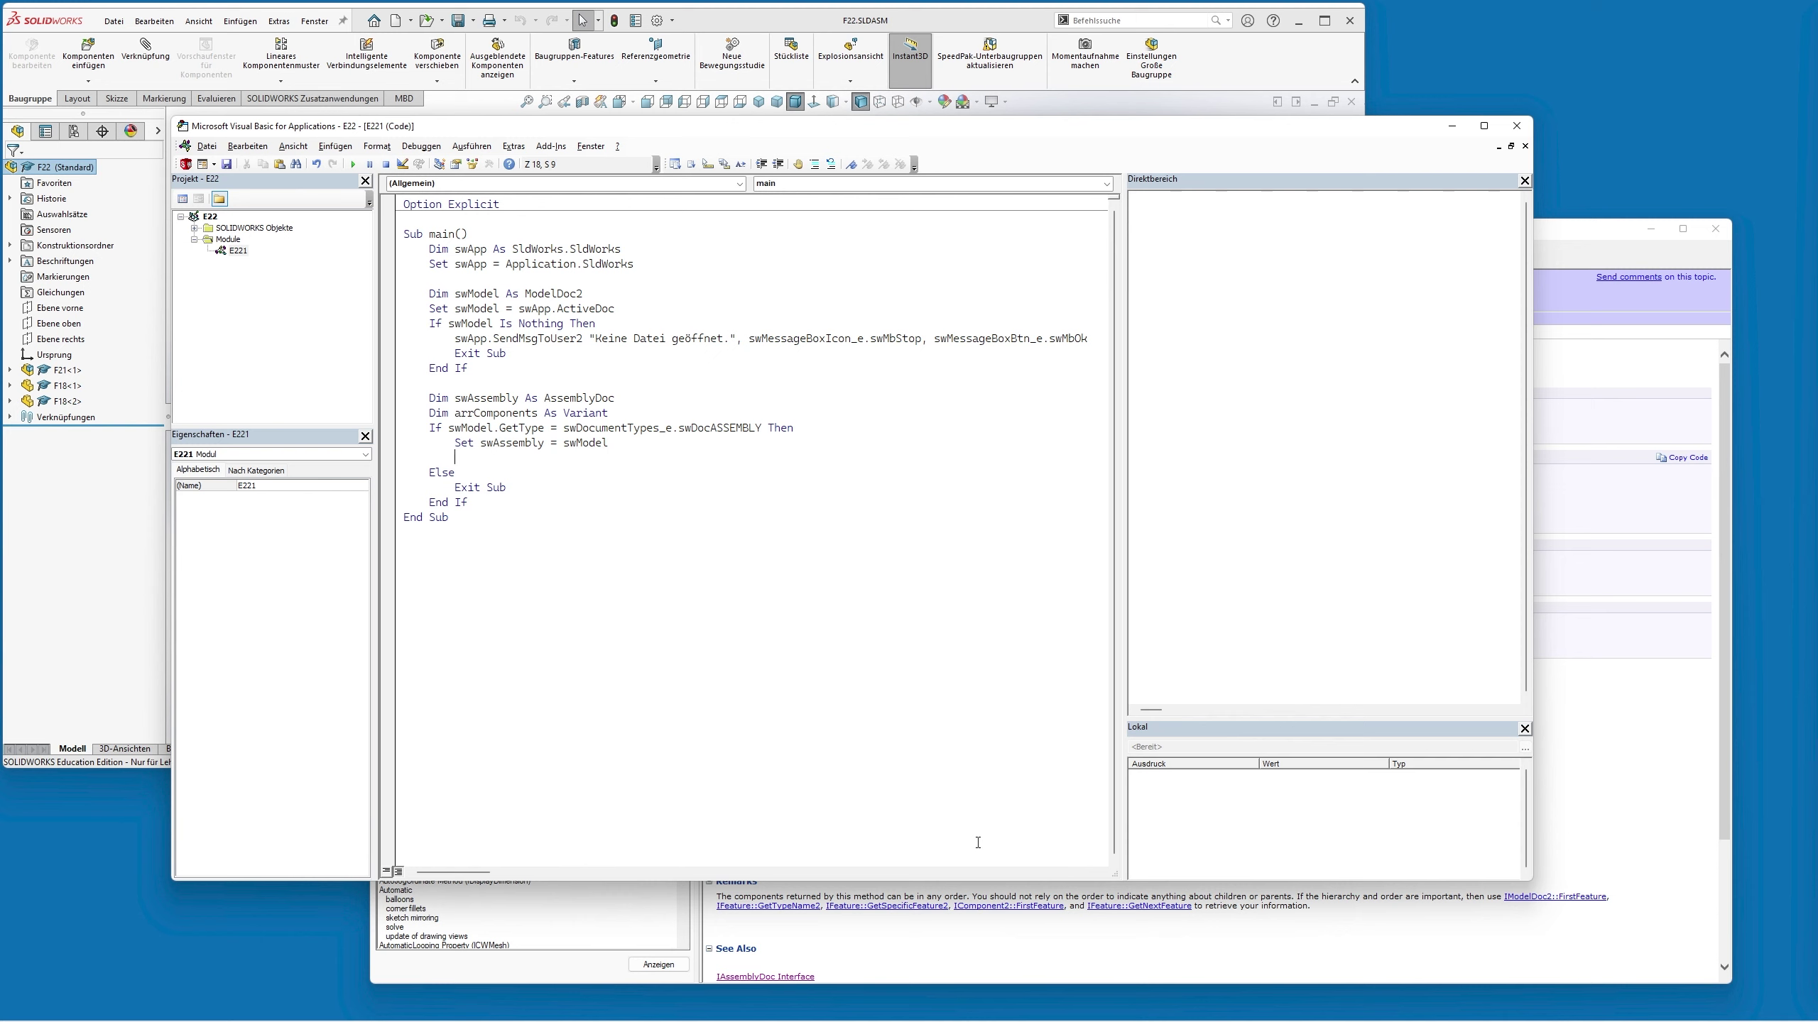
text(arr)
text(Component)
text(s = )
text(swass)
text(em)
text(bly)
text(.)
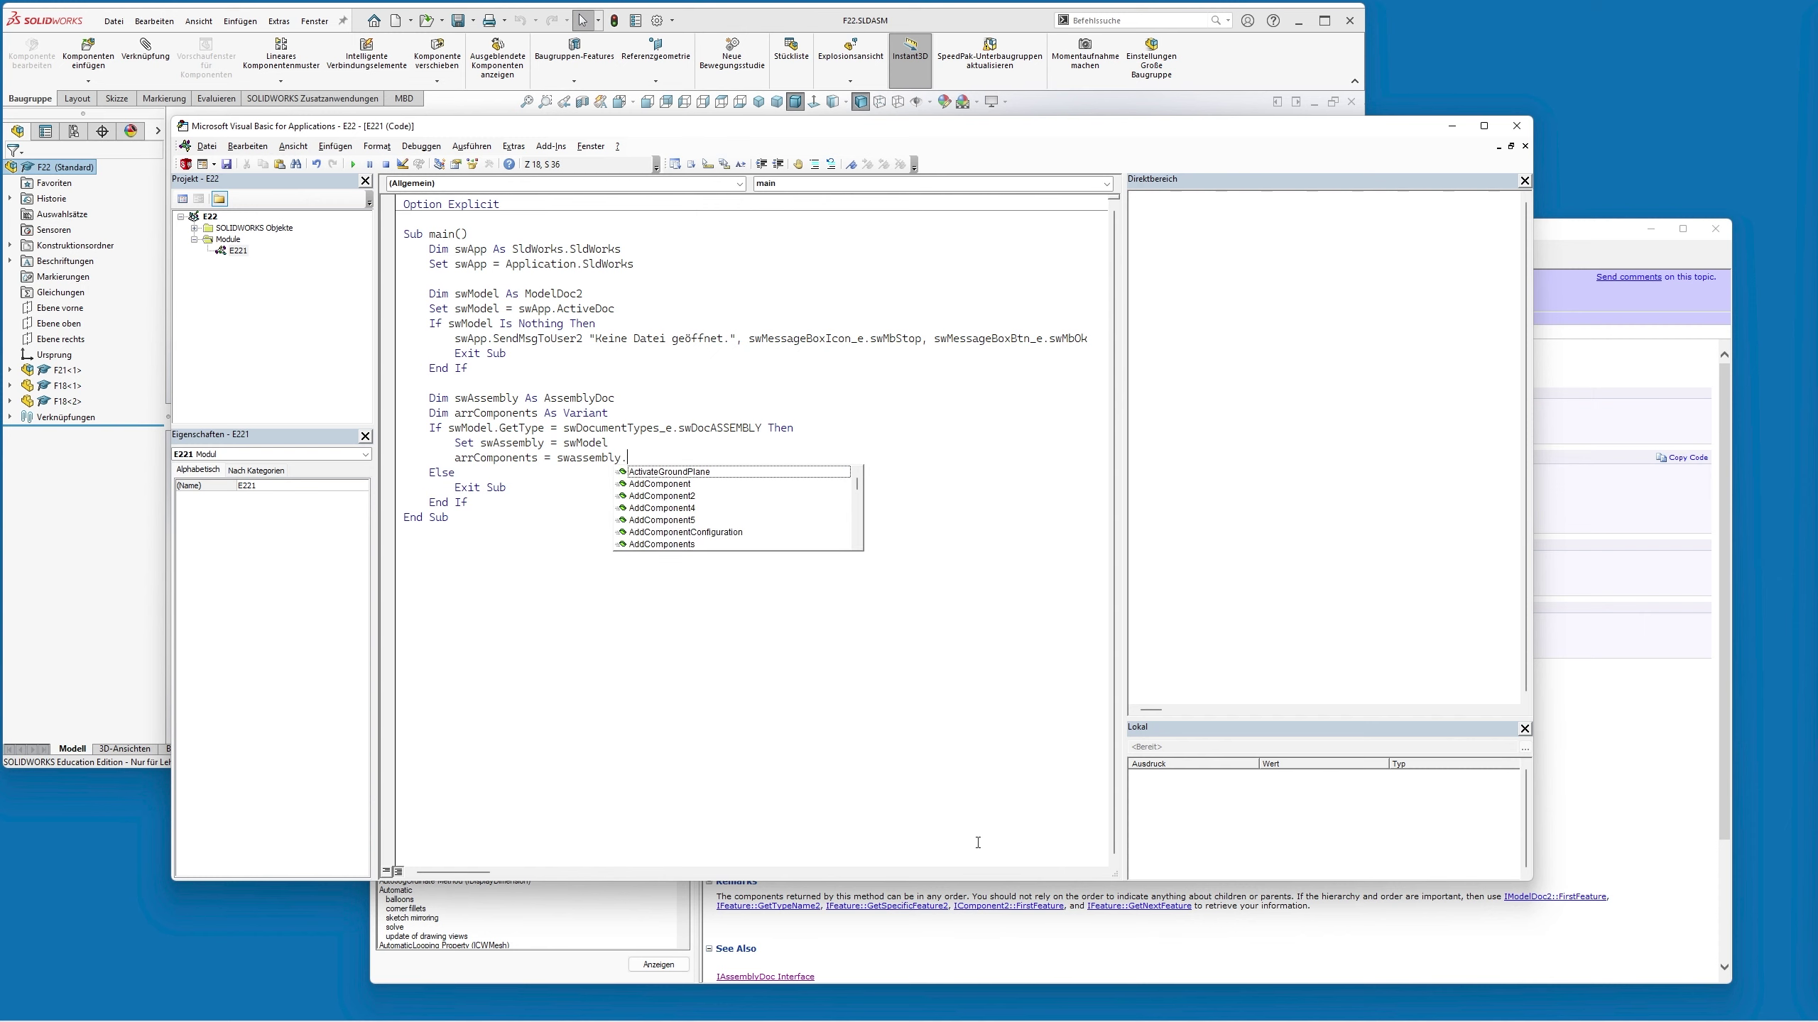
text(getcomp)
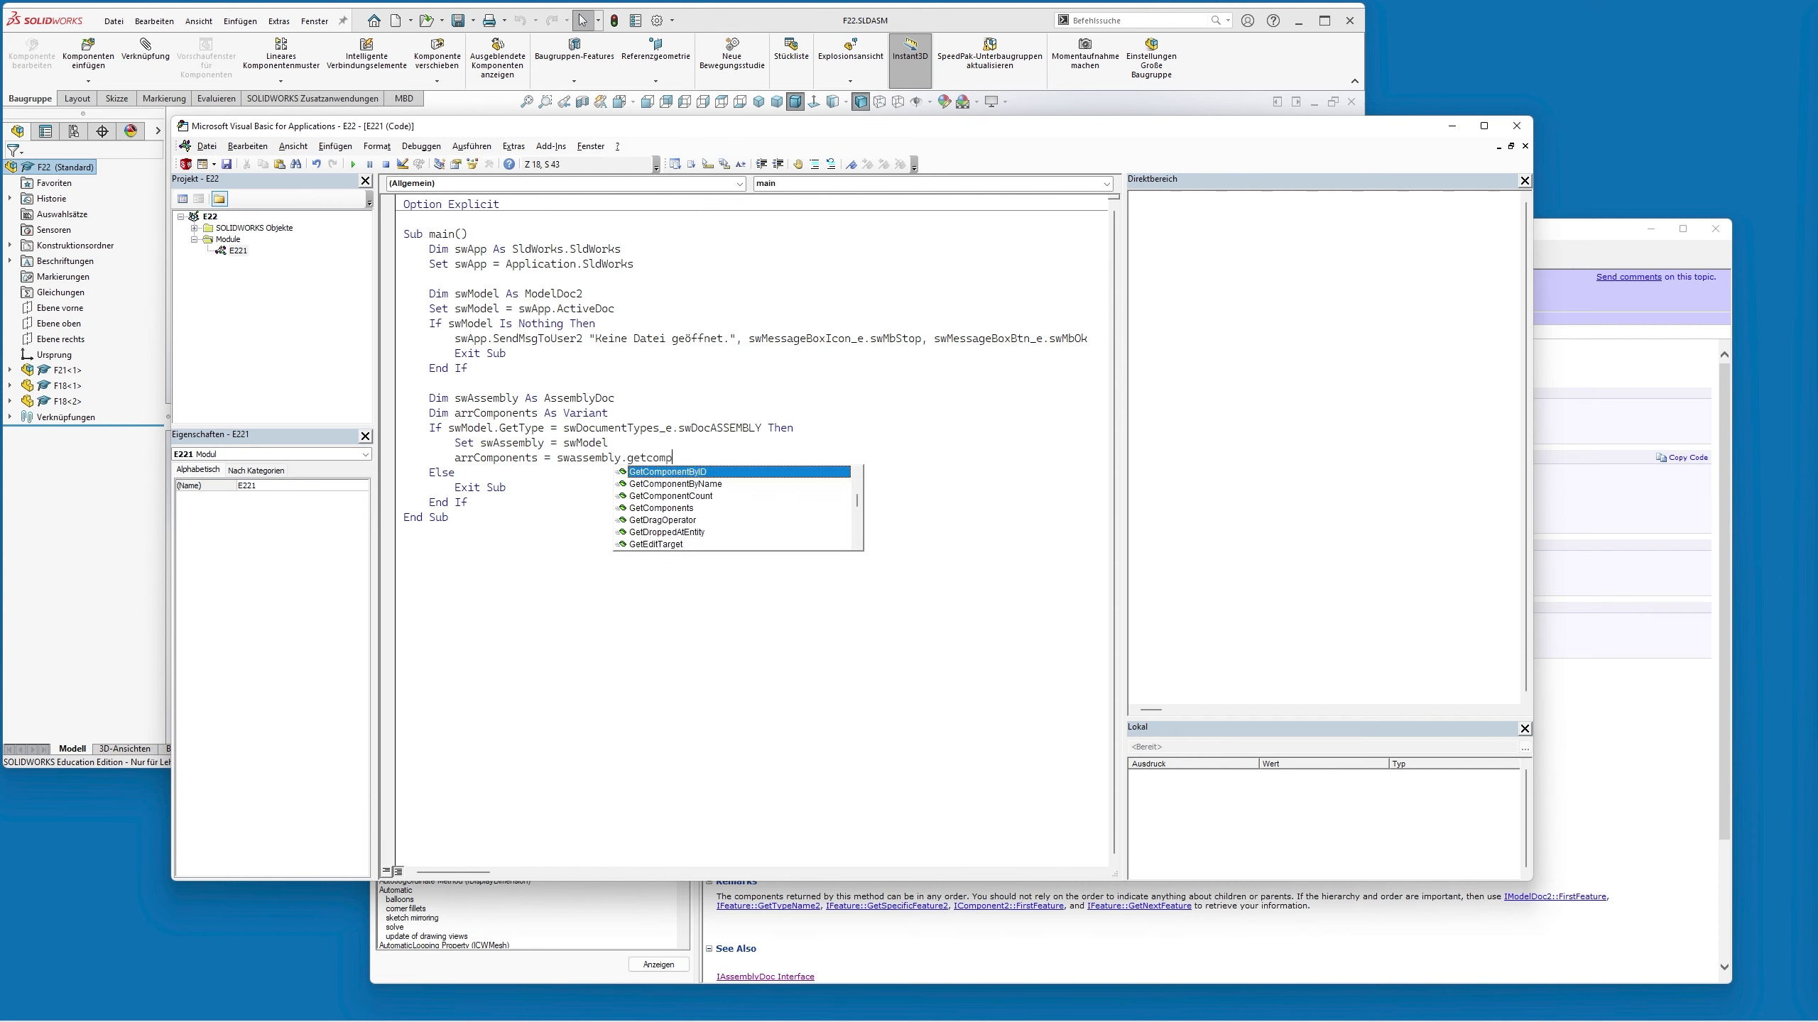
text(o)
key(Down)
key(Down)
key(Down)
key(Tab)
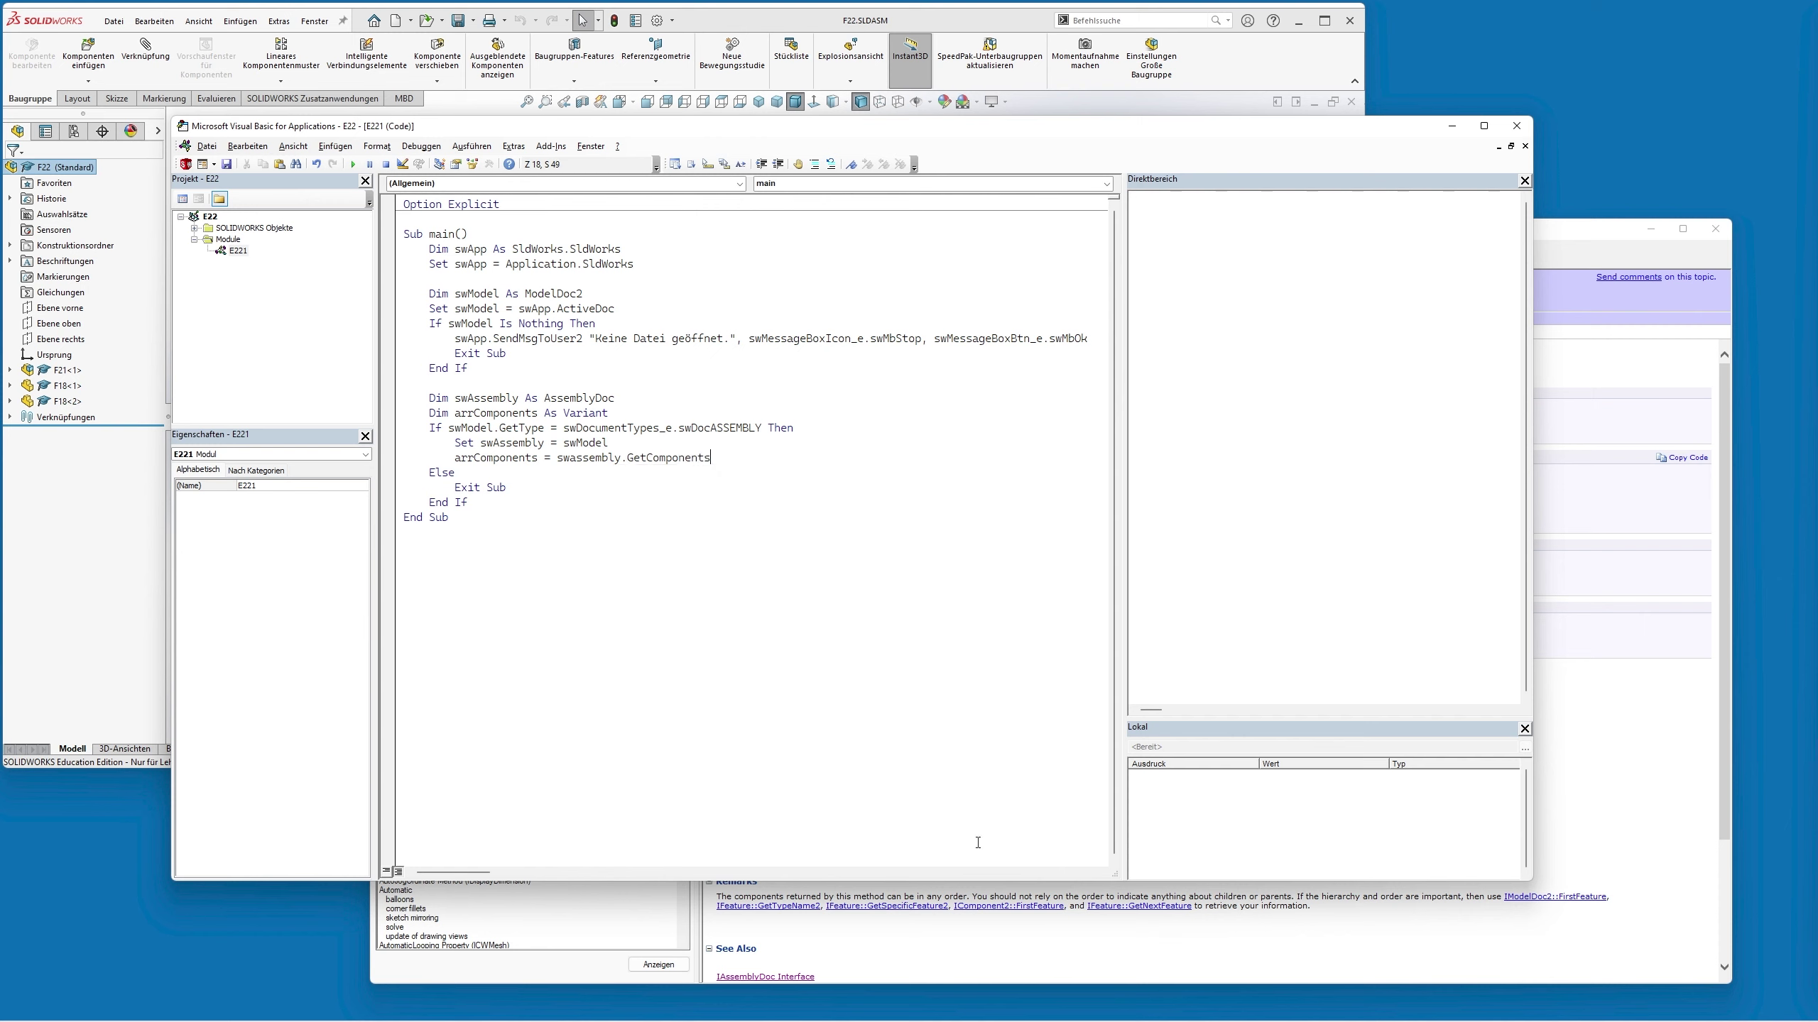
text(()
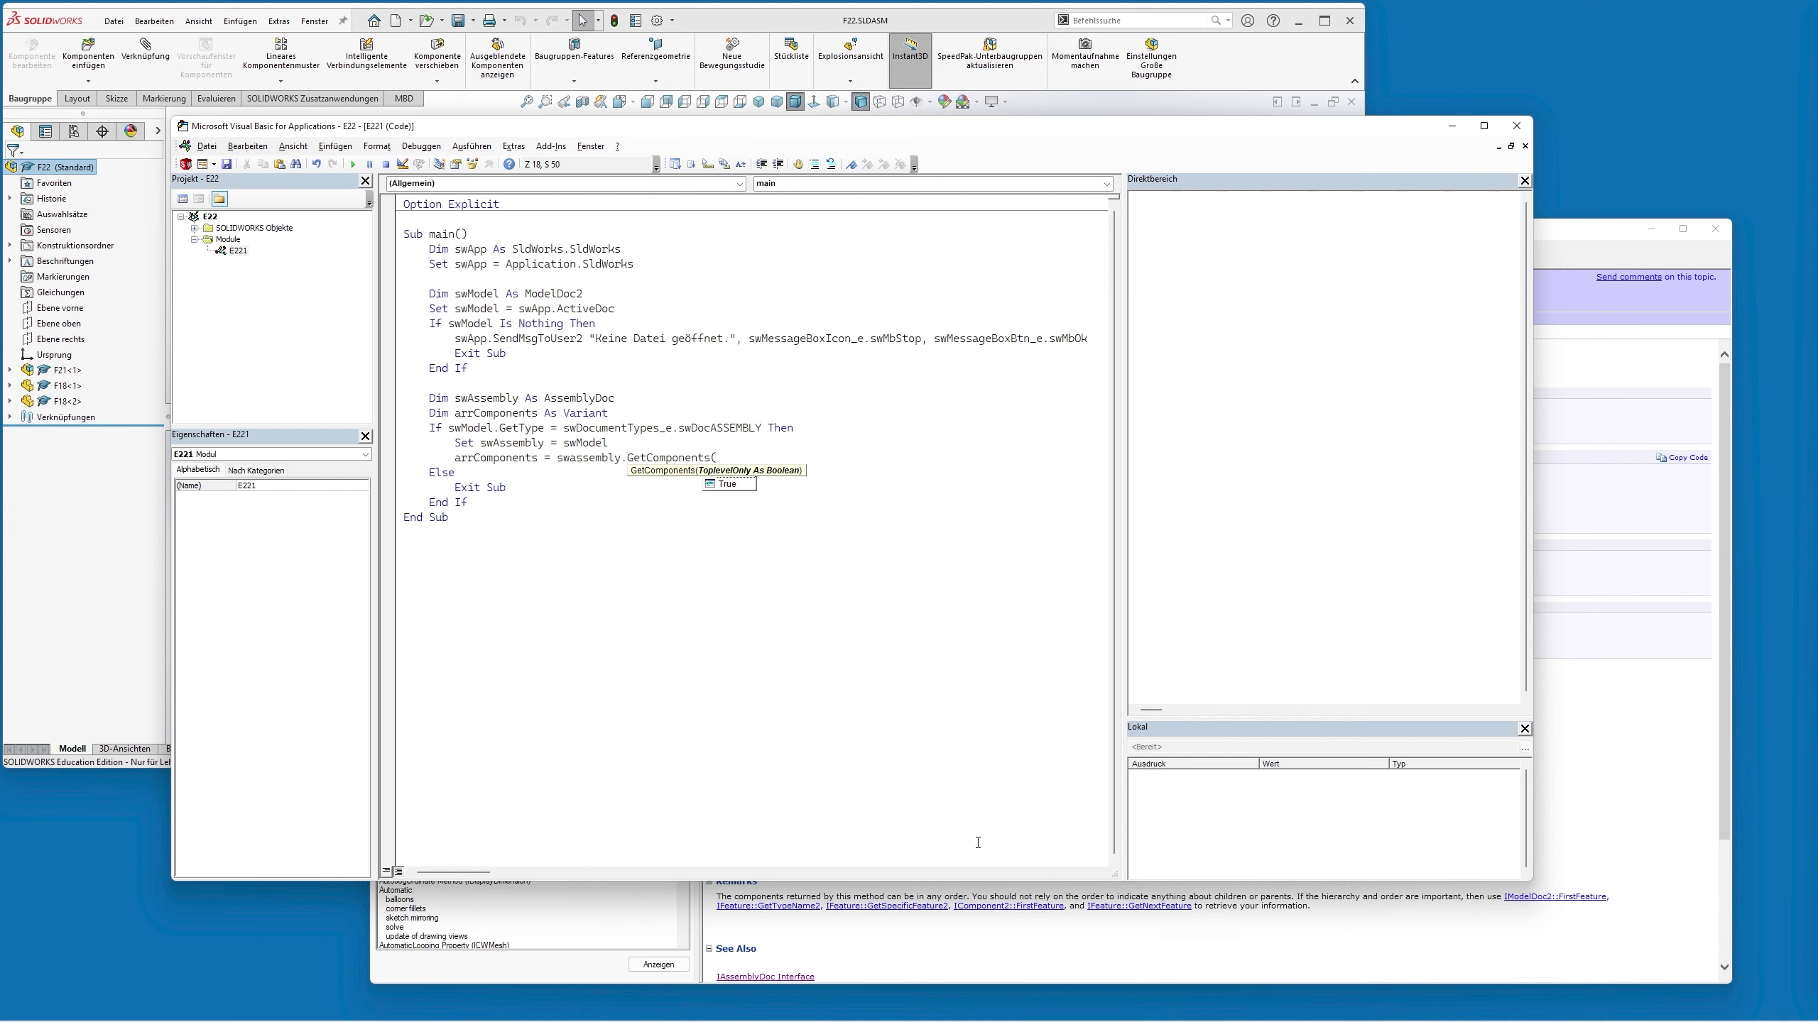
text(true)
text())
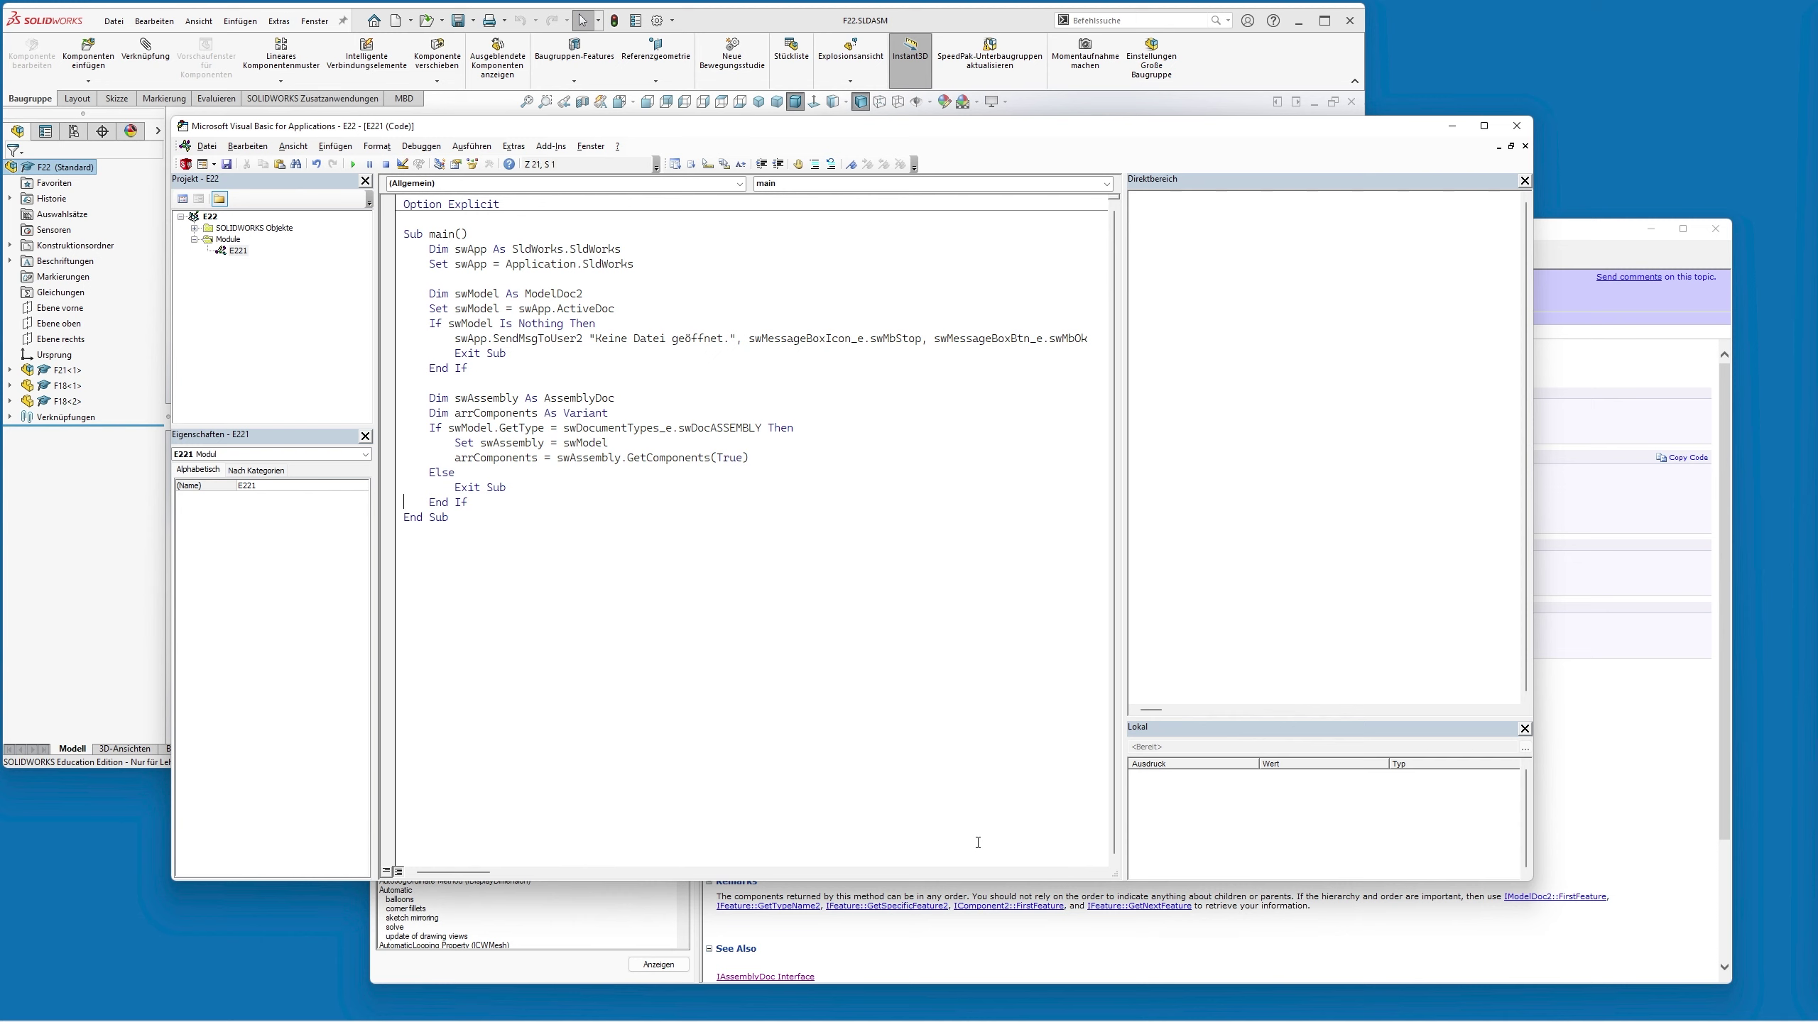
key(Return)
key(Return)
View the IComponent2 Interface topic in API Help, then return to the macro code
click(1581, 240)
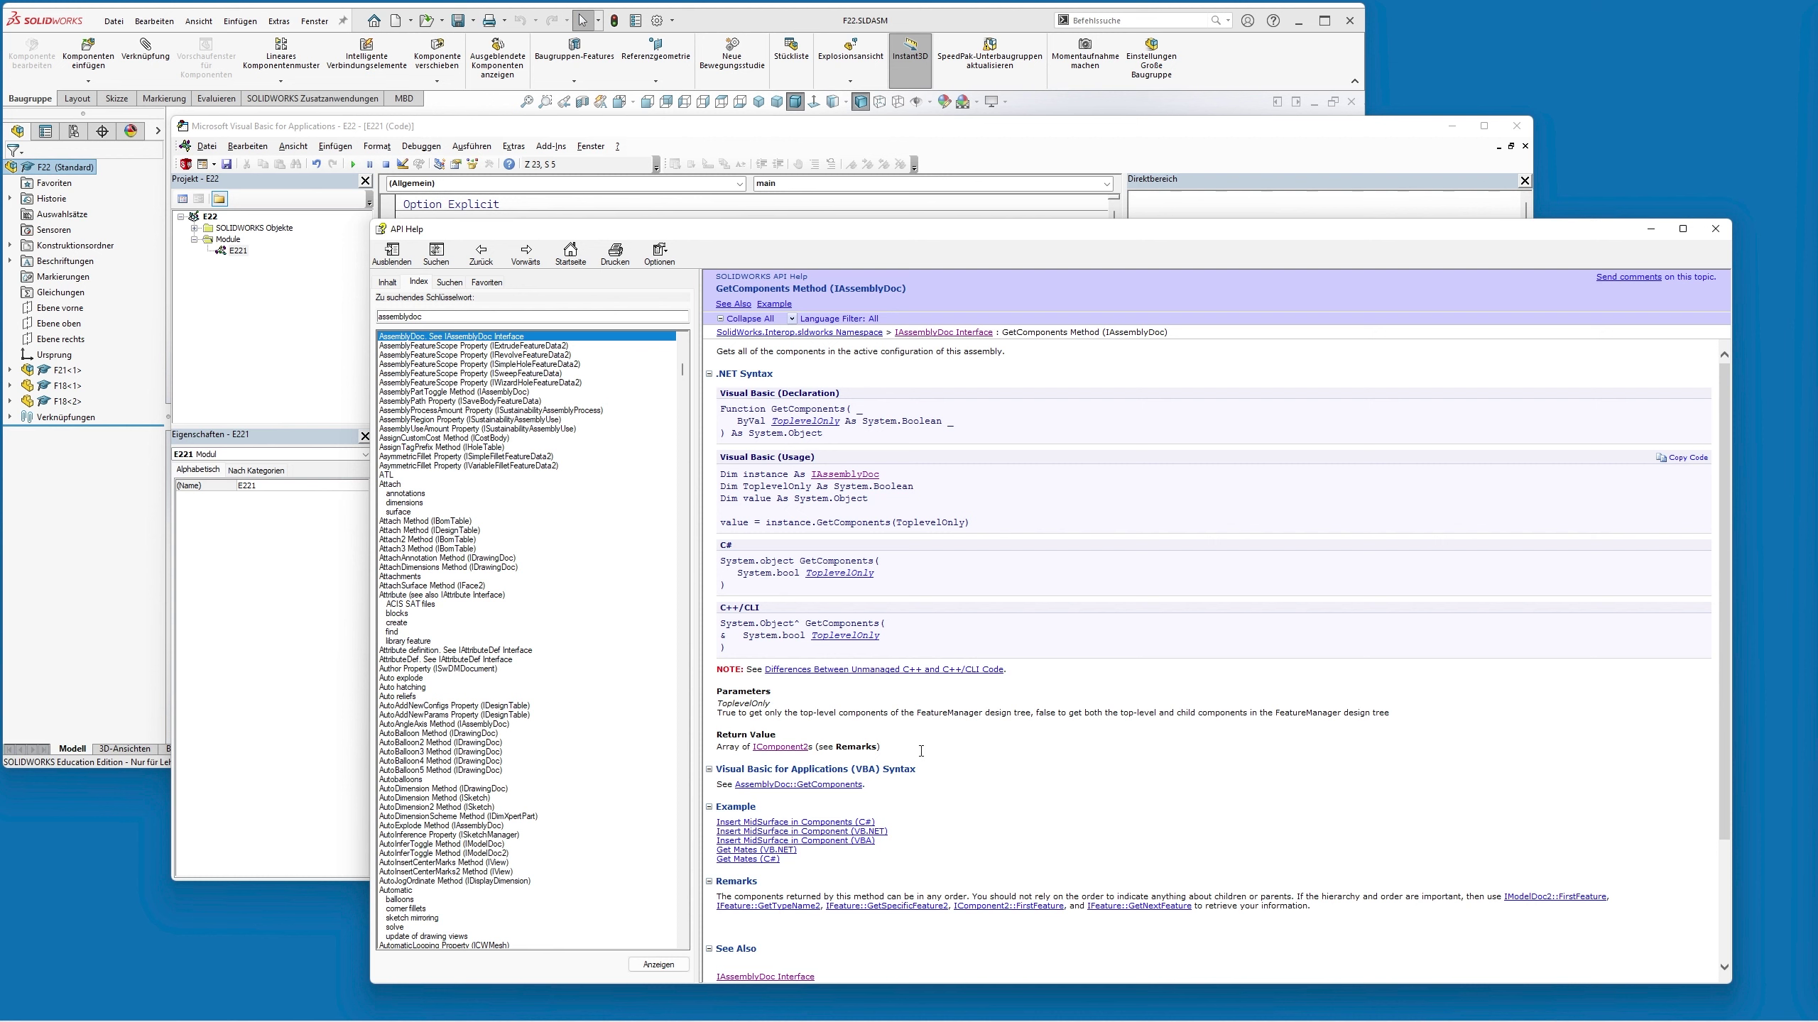
click(779, 747)
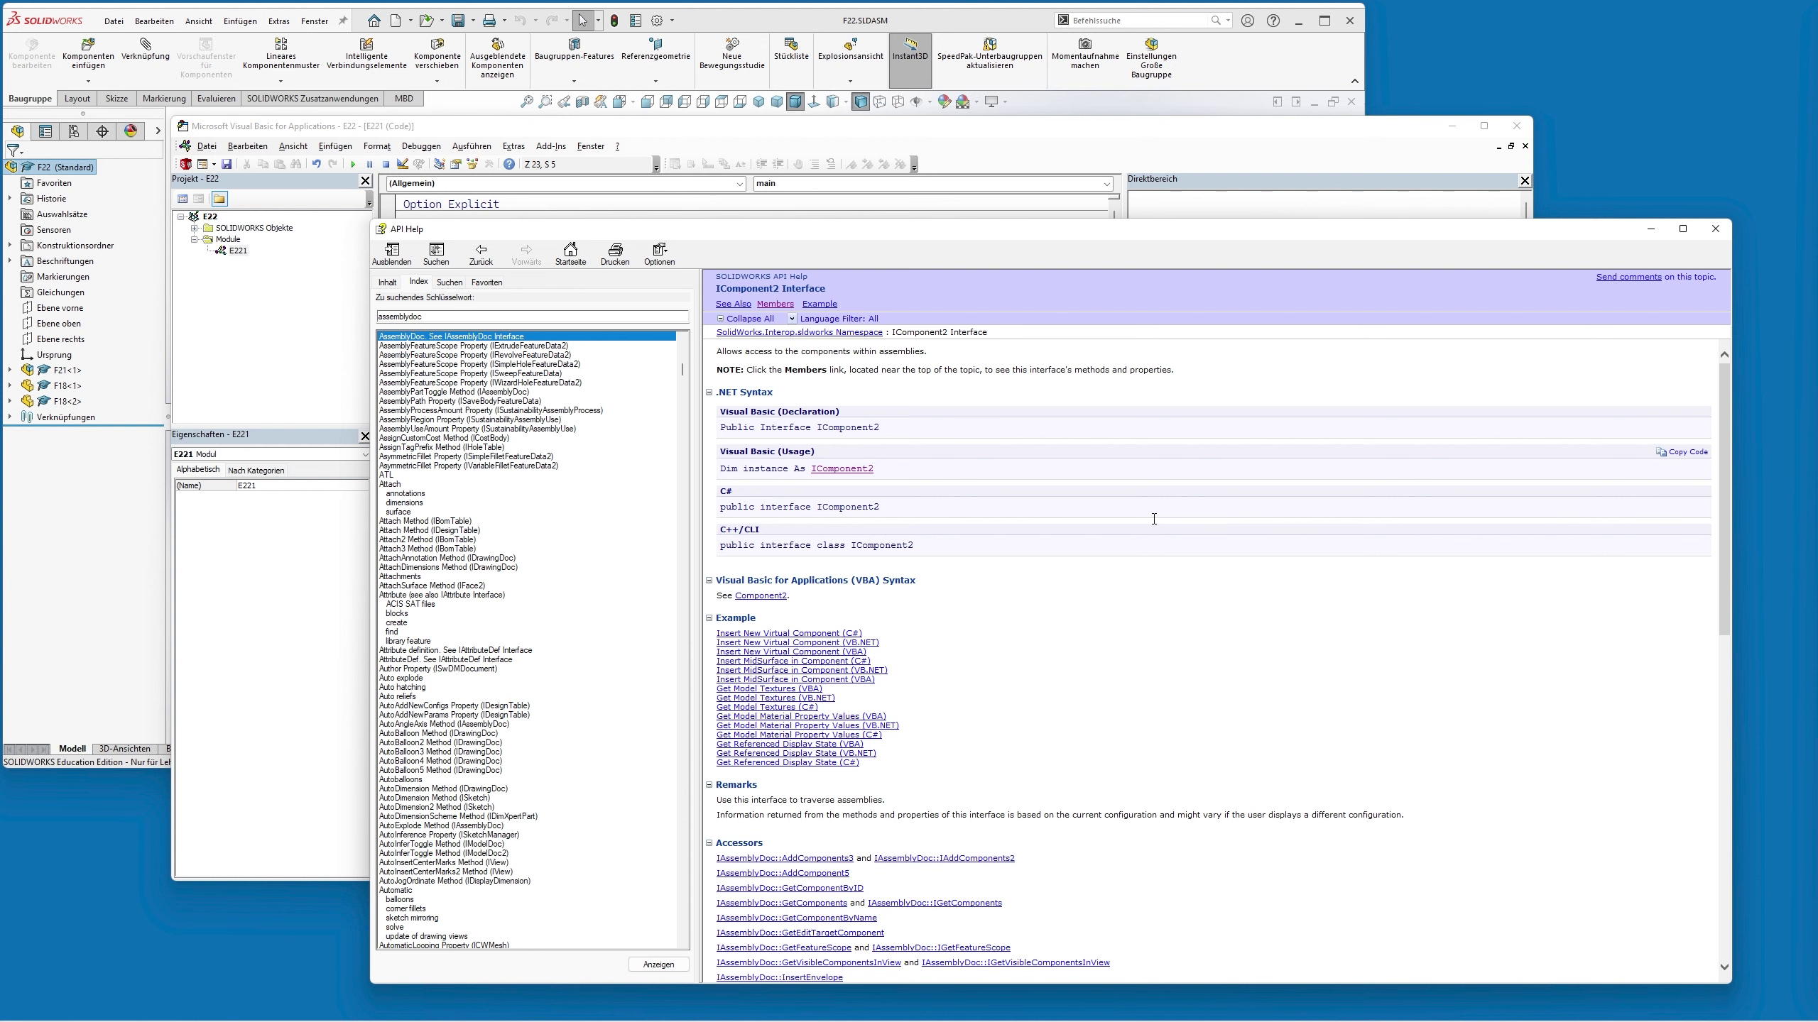
click(995, 133)
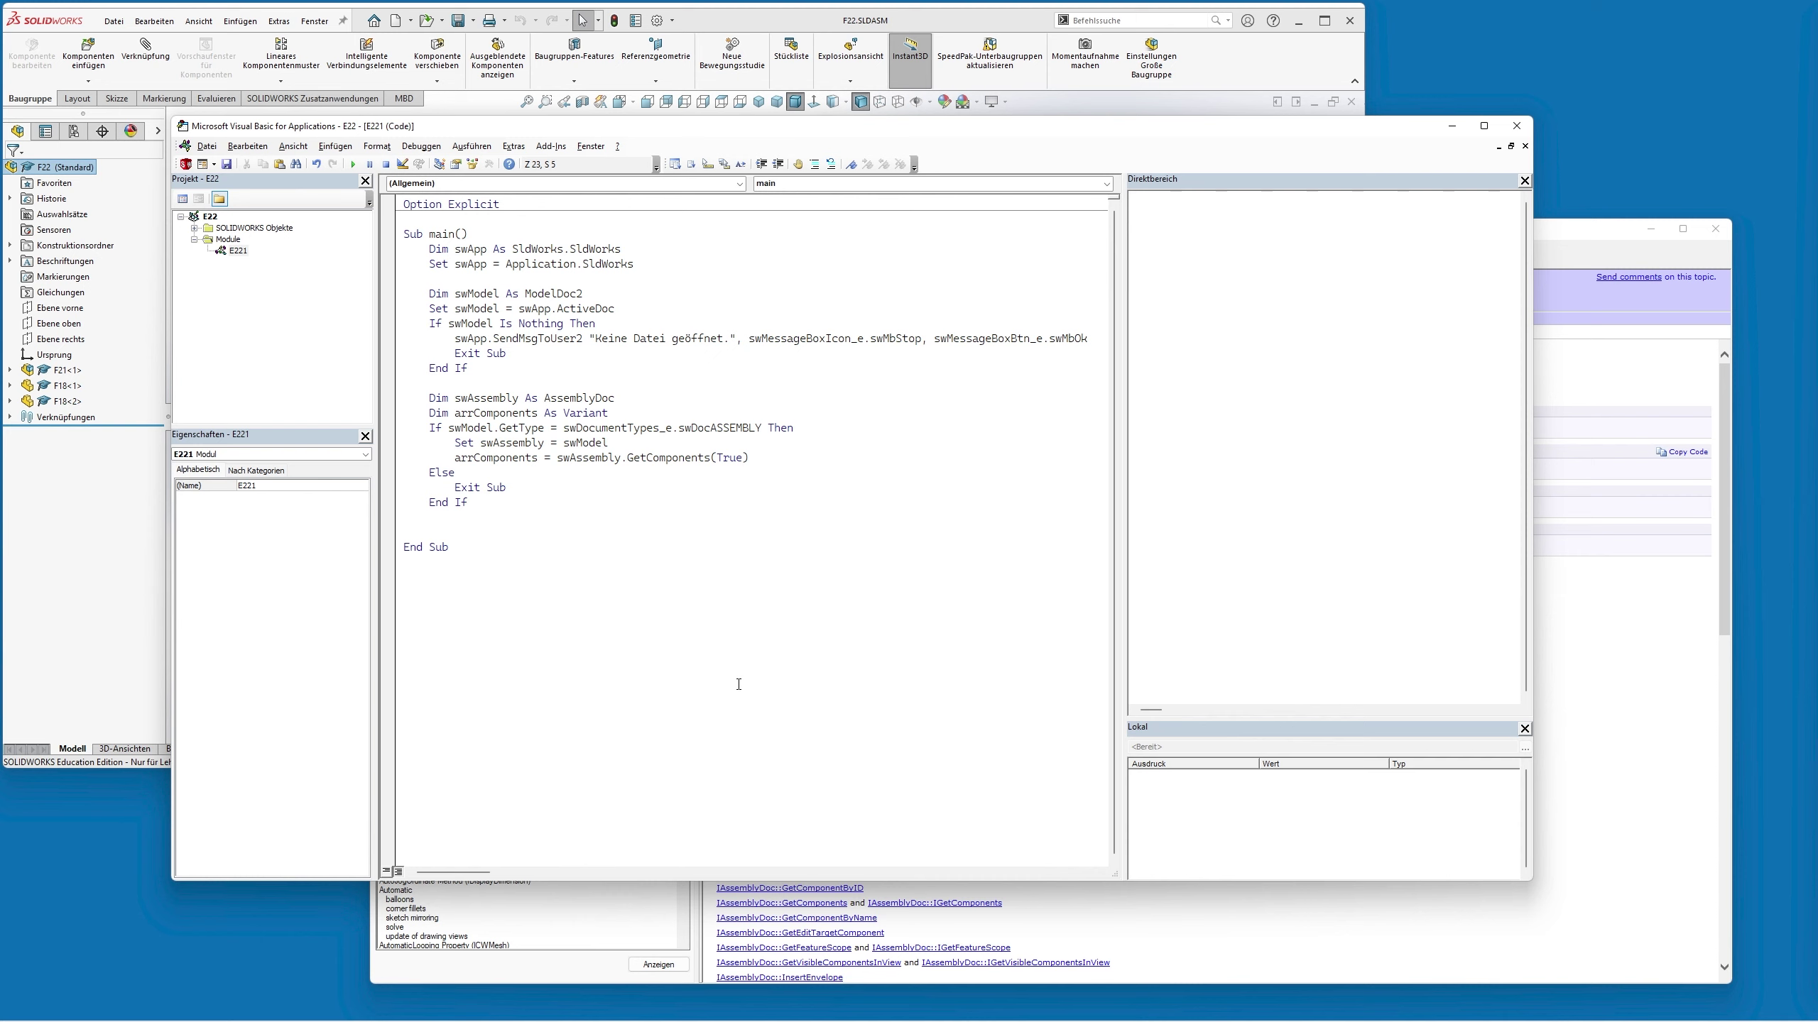
Add a For Each loop over arrComponents that prints each component.Name2
text(dim c)
text(omponet)
text(nt as )
text(variant)
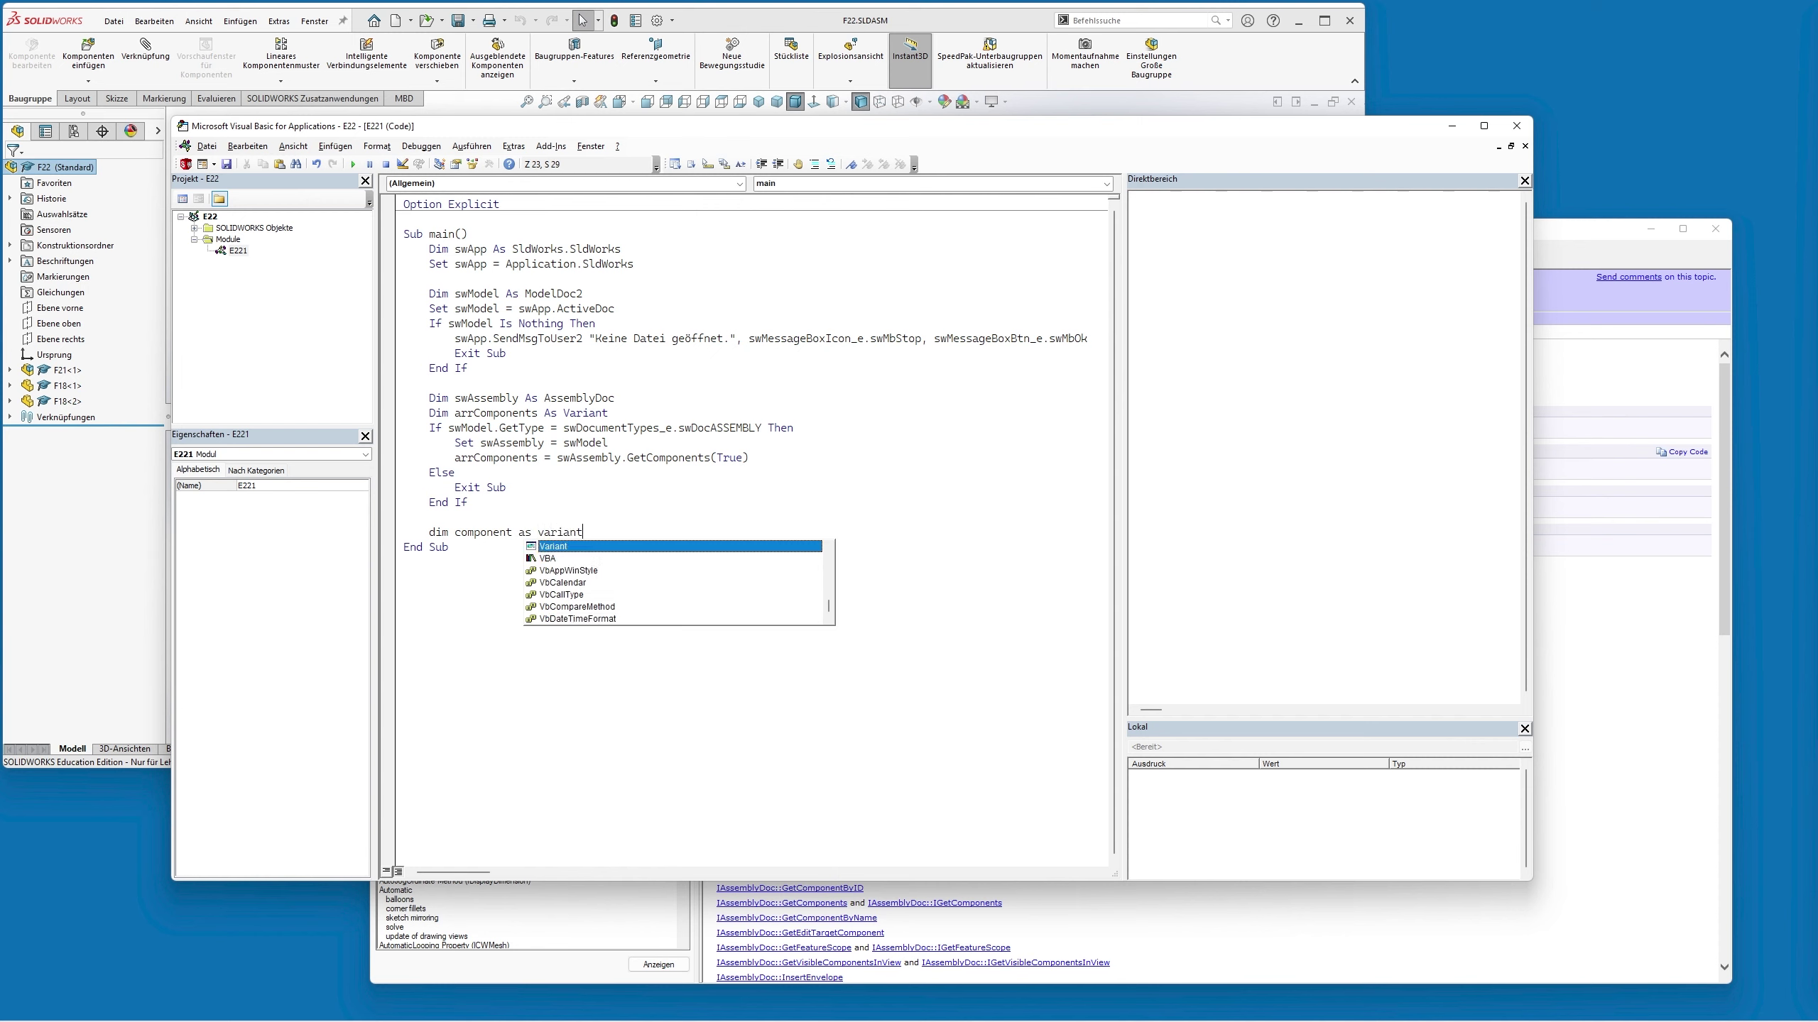
key(Return)
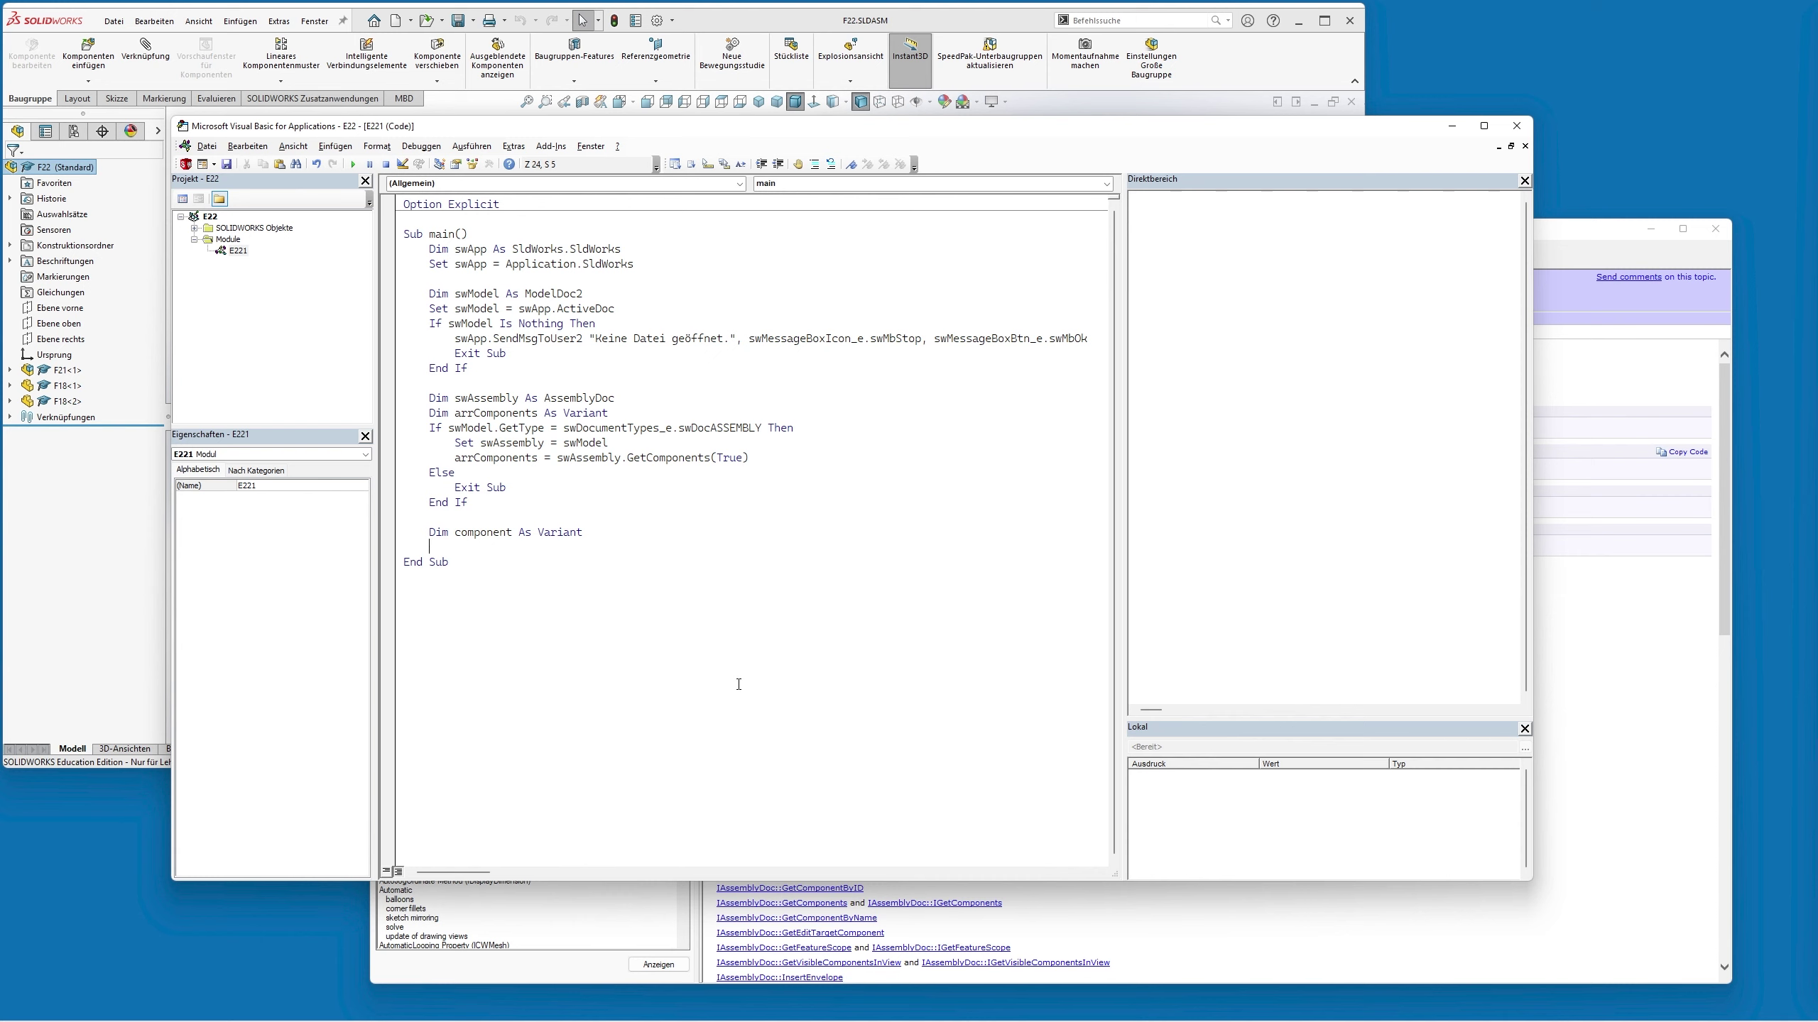
text(for ea)
text(ch)
text(co)
text(mpop)
text(ent I)
text(n arrc)
text(omponets)
text(n)
key(Return)
key(Return)
text(ne)
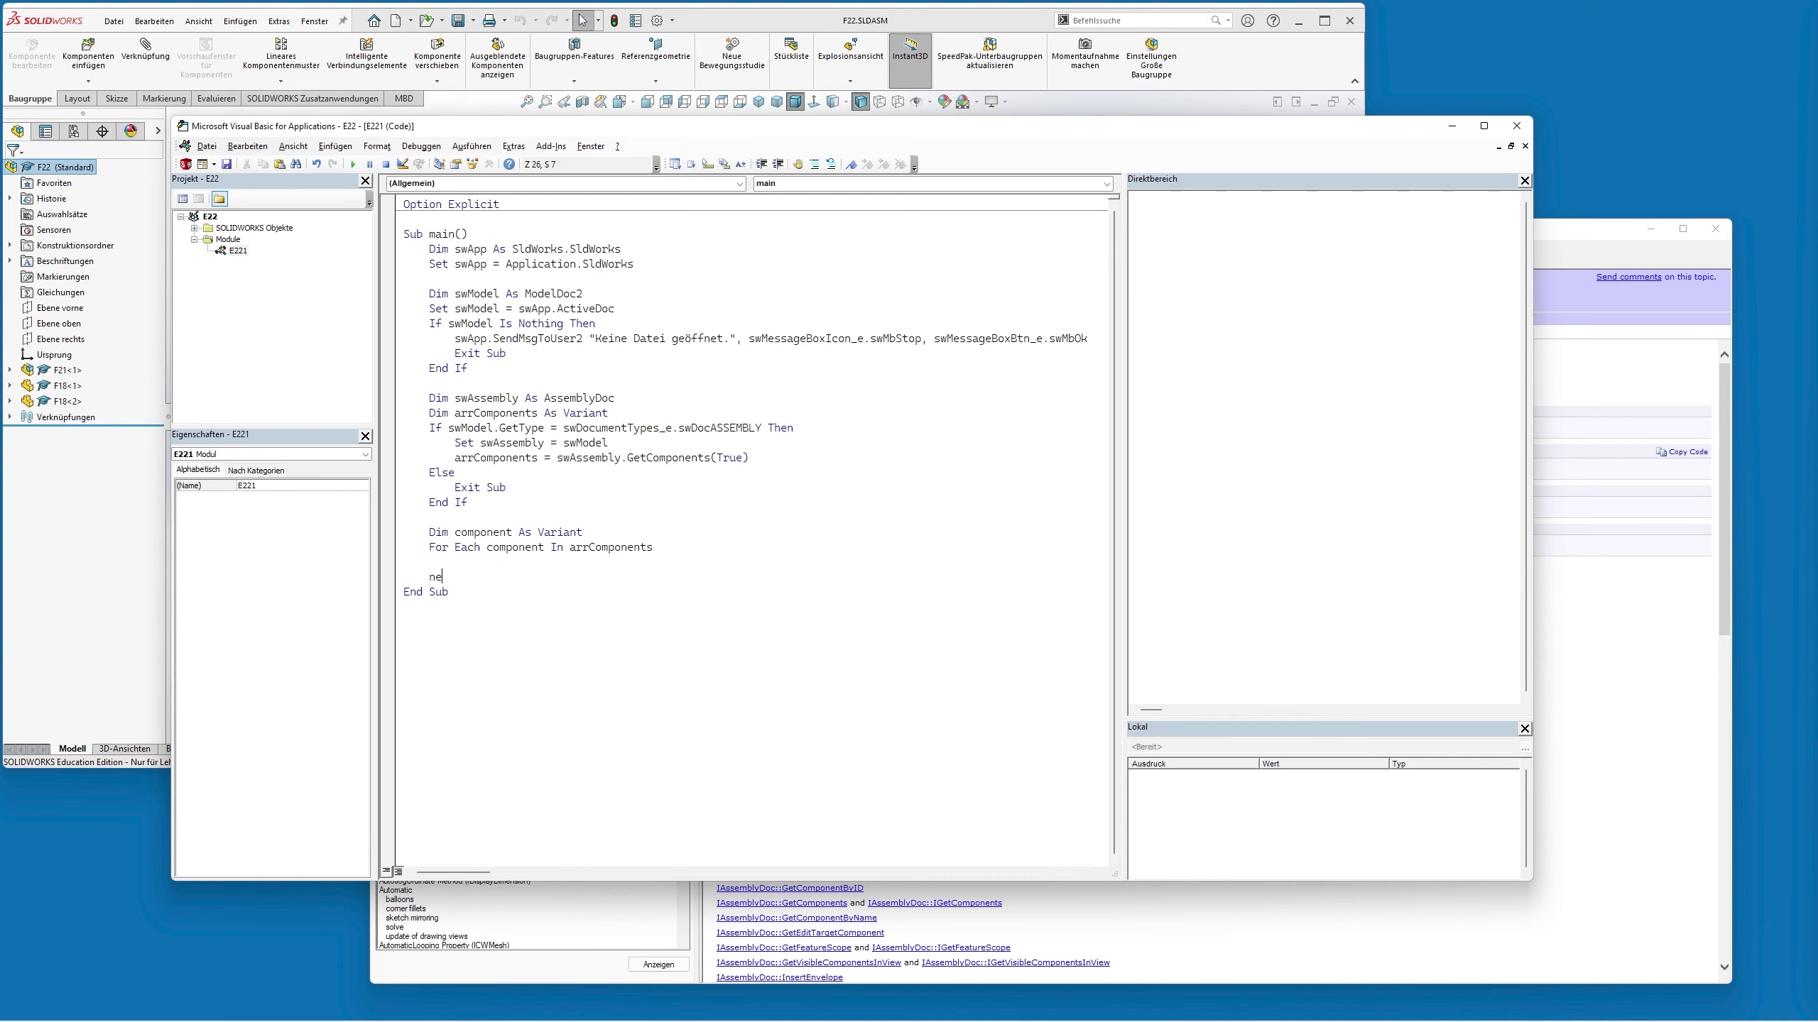
text(xt)
text(debug.)
text(Print c)
text(omponent.)
text(name2)
key(Down)
Run the macro to list F18-1, F21-1 and F18-2, then start declaring swComponent As Component2
click(353, 164)
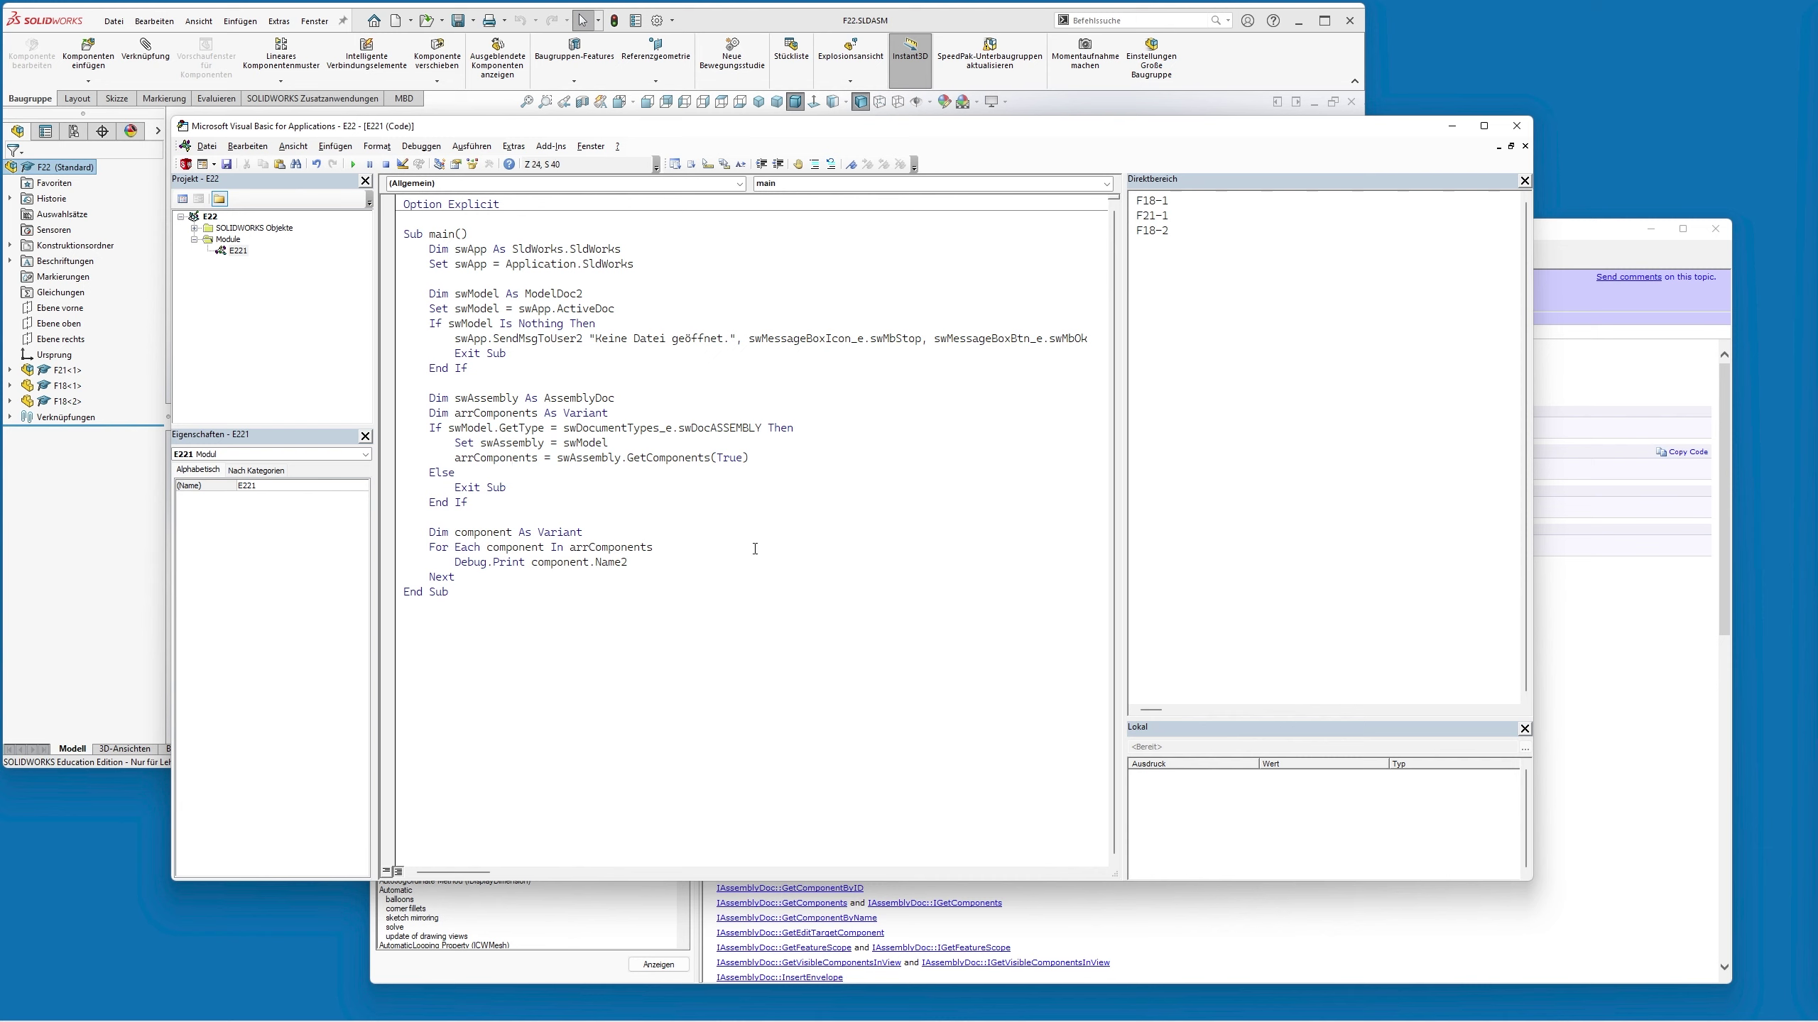
key(Return)
key(Tab)
text(dim swComponent)
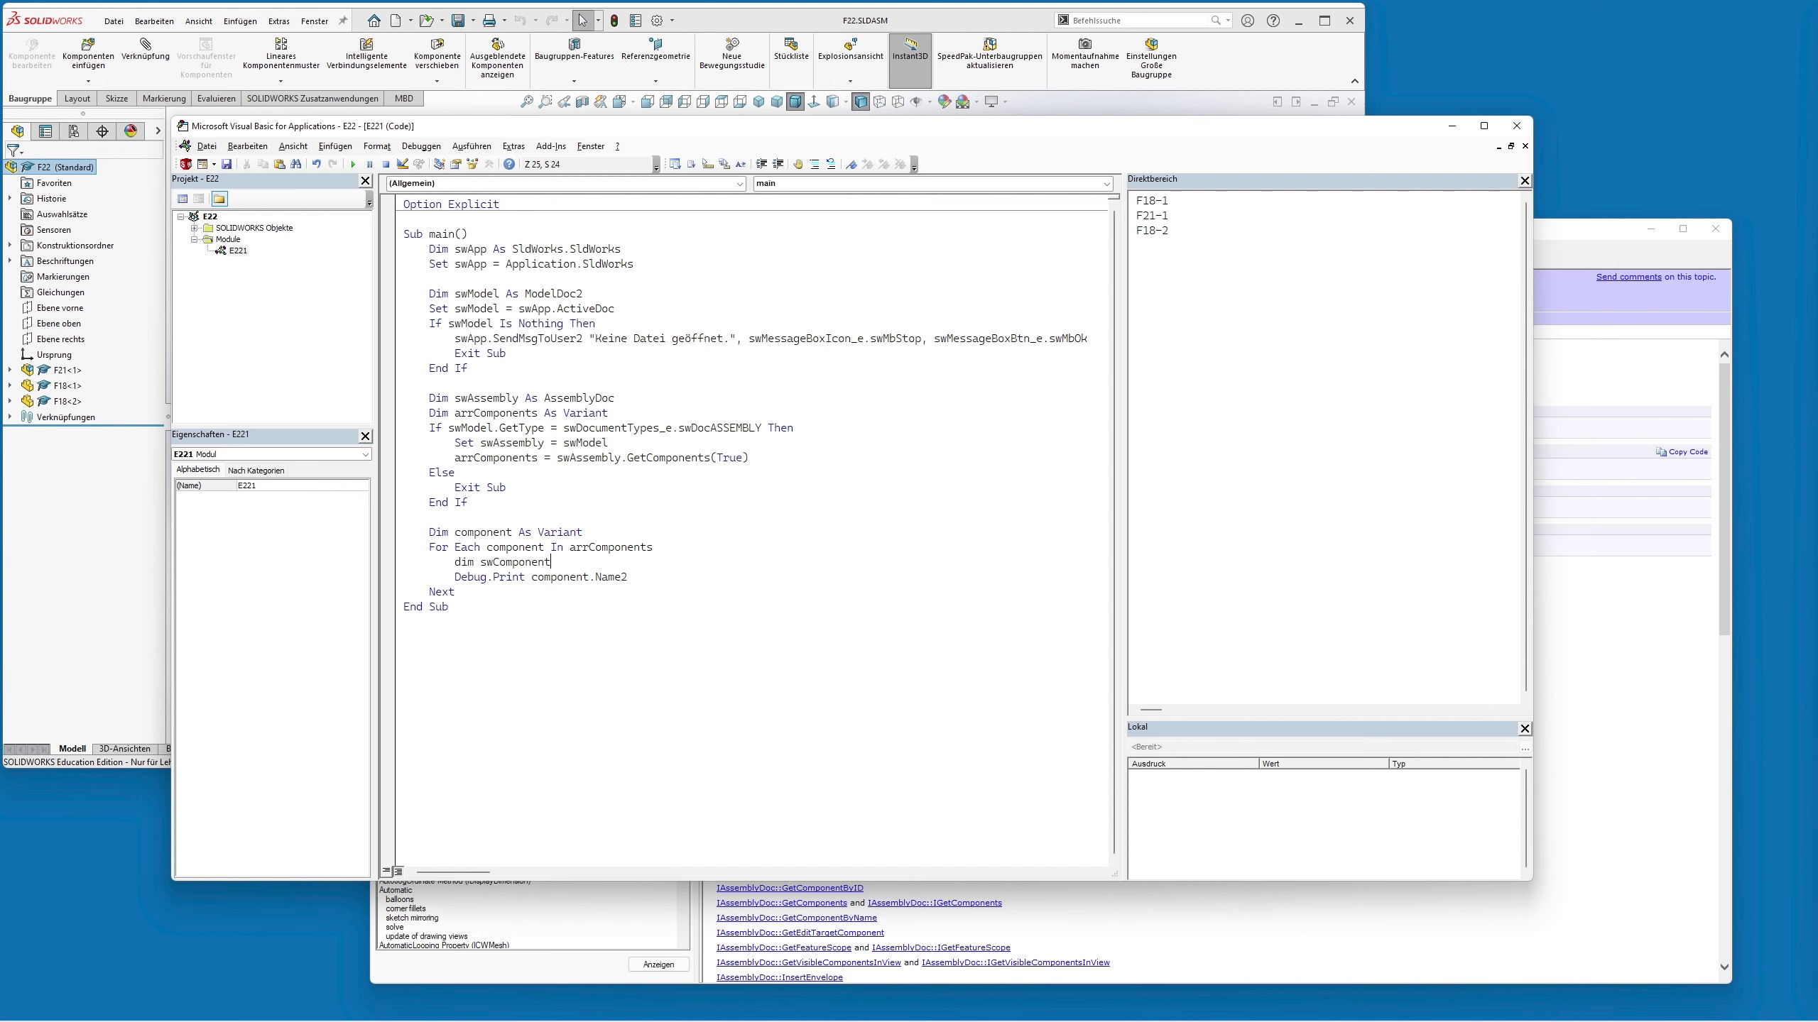
text( as comp)
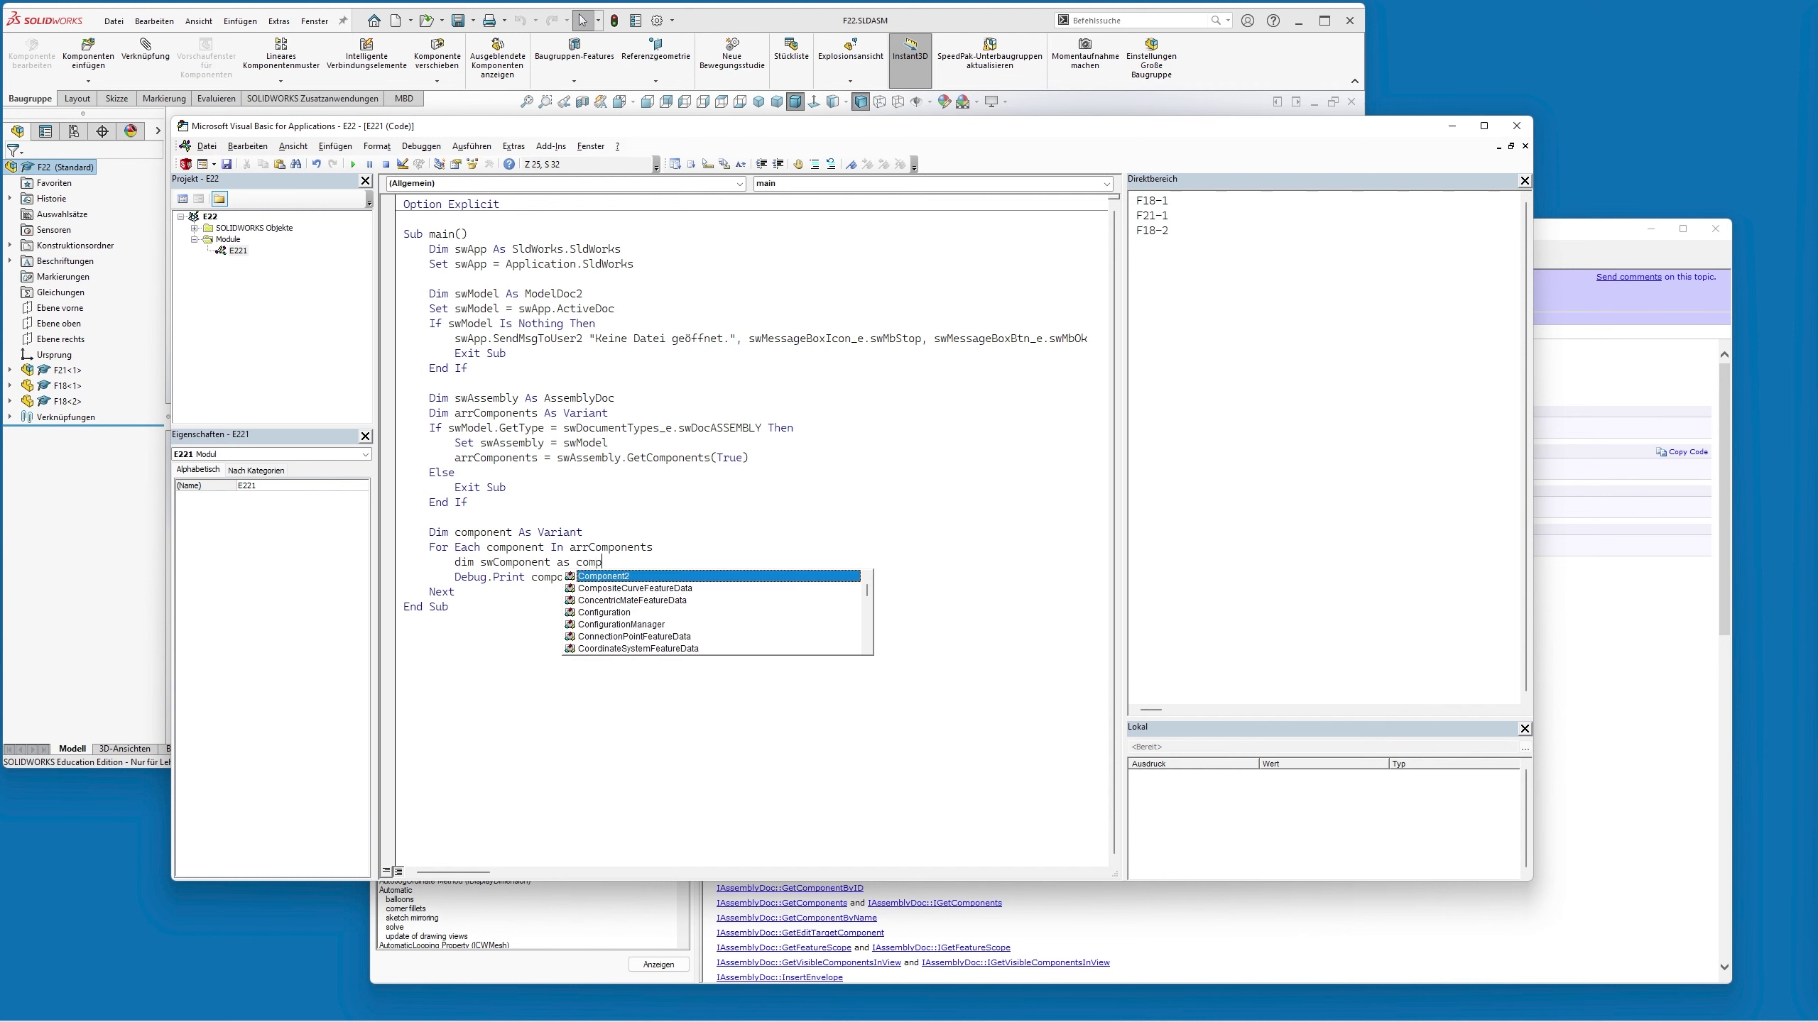
text(onent2)
Set swComponent = component, print swComponent.Name2, and select the old printed names
key(Return)
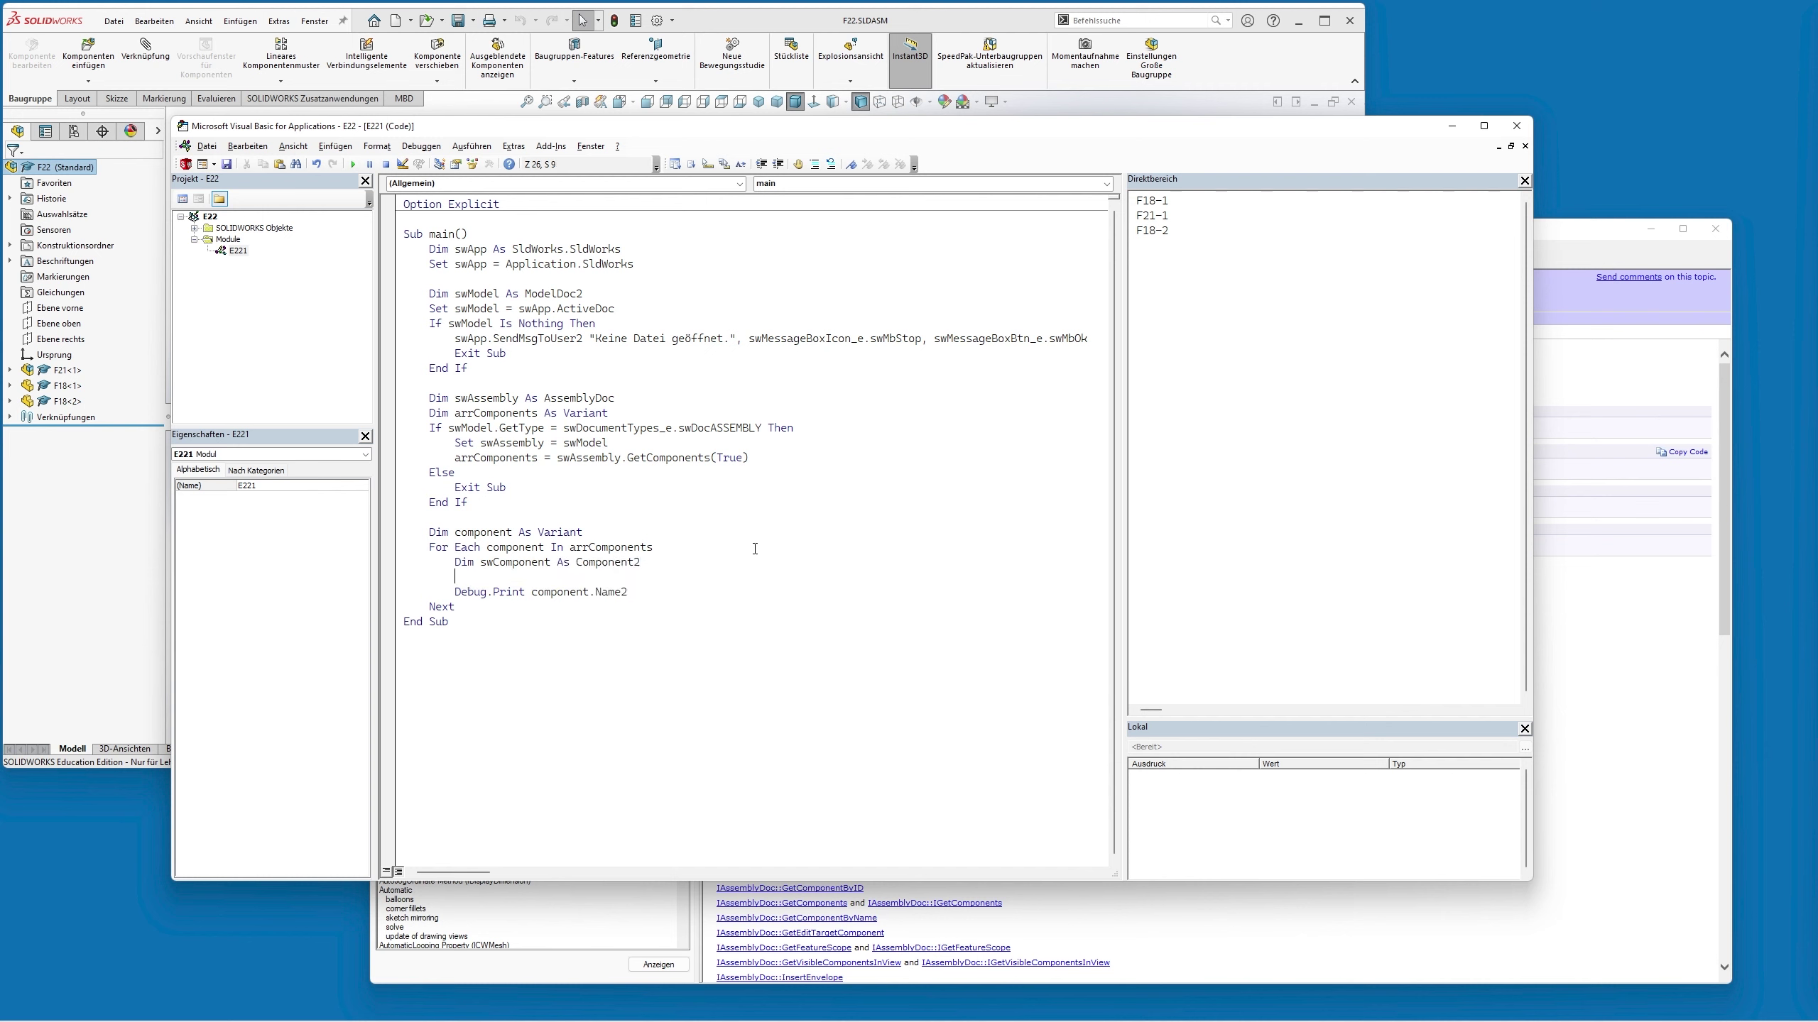
text(set )
text(swc)
text(omponent )
text(= c)
text(omponent)
key(shift+End)
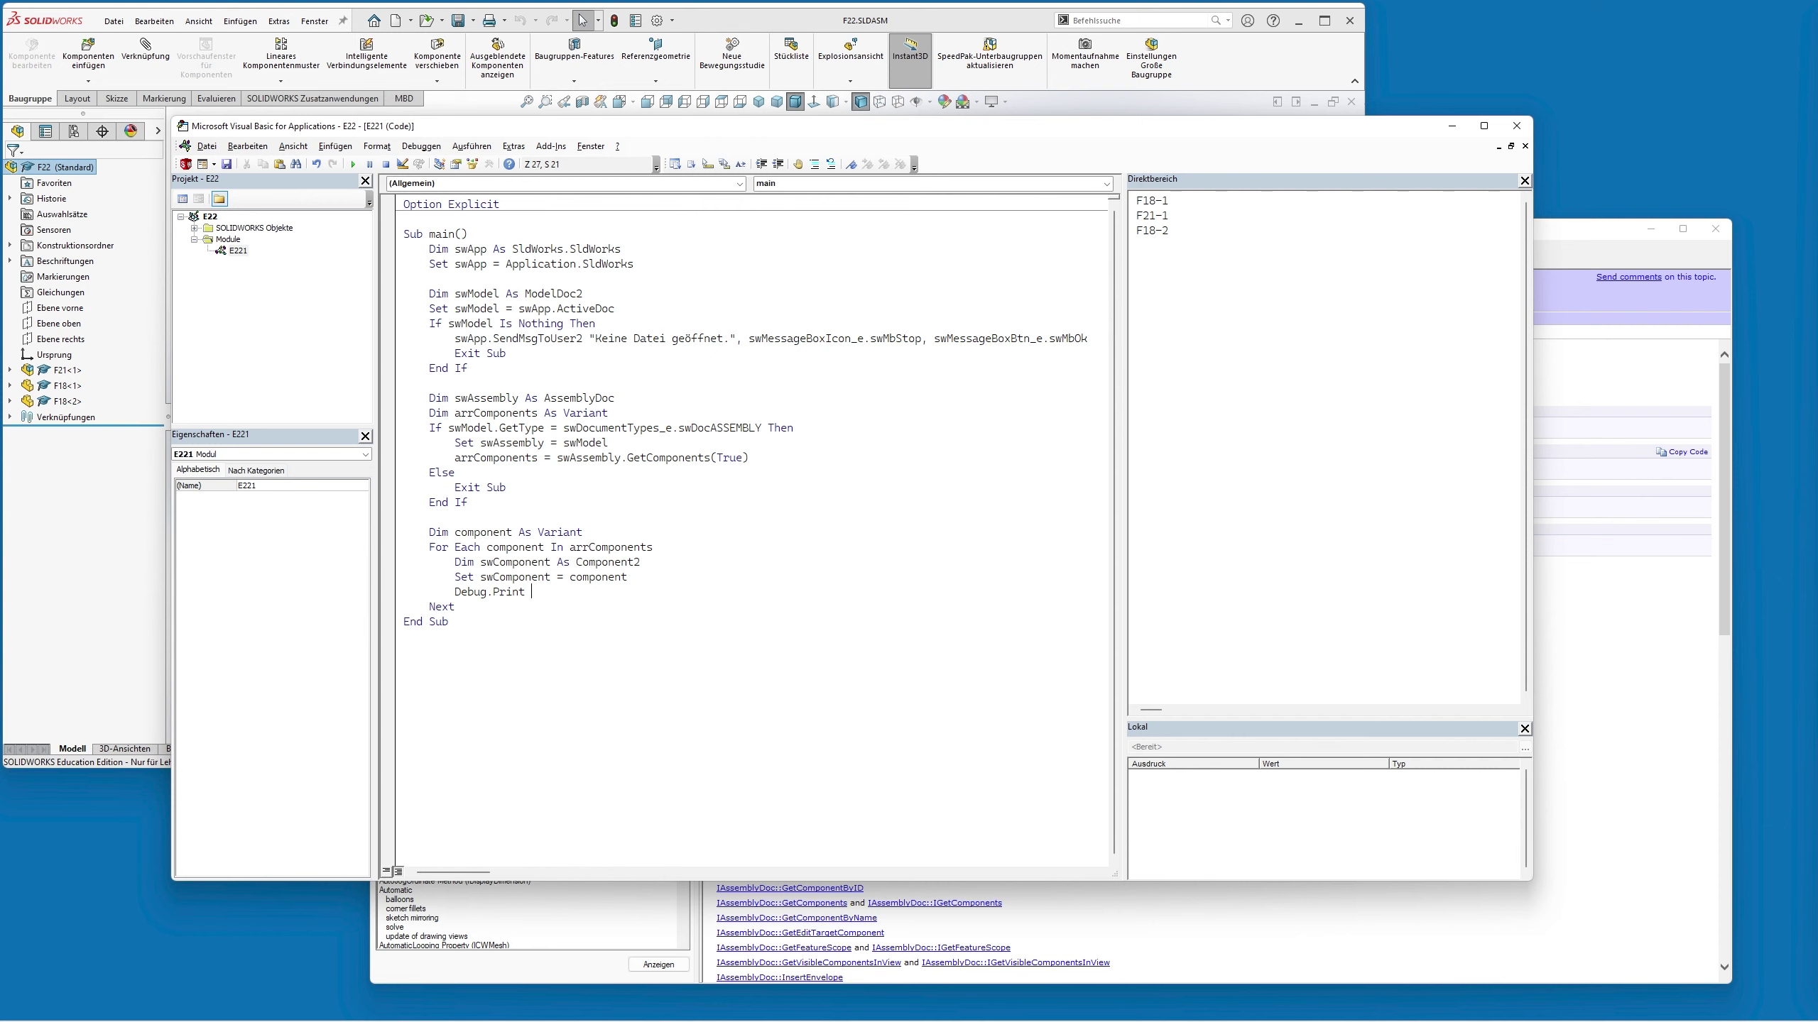
text(sw)
text(componen)
text(t.)
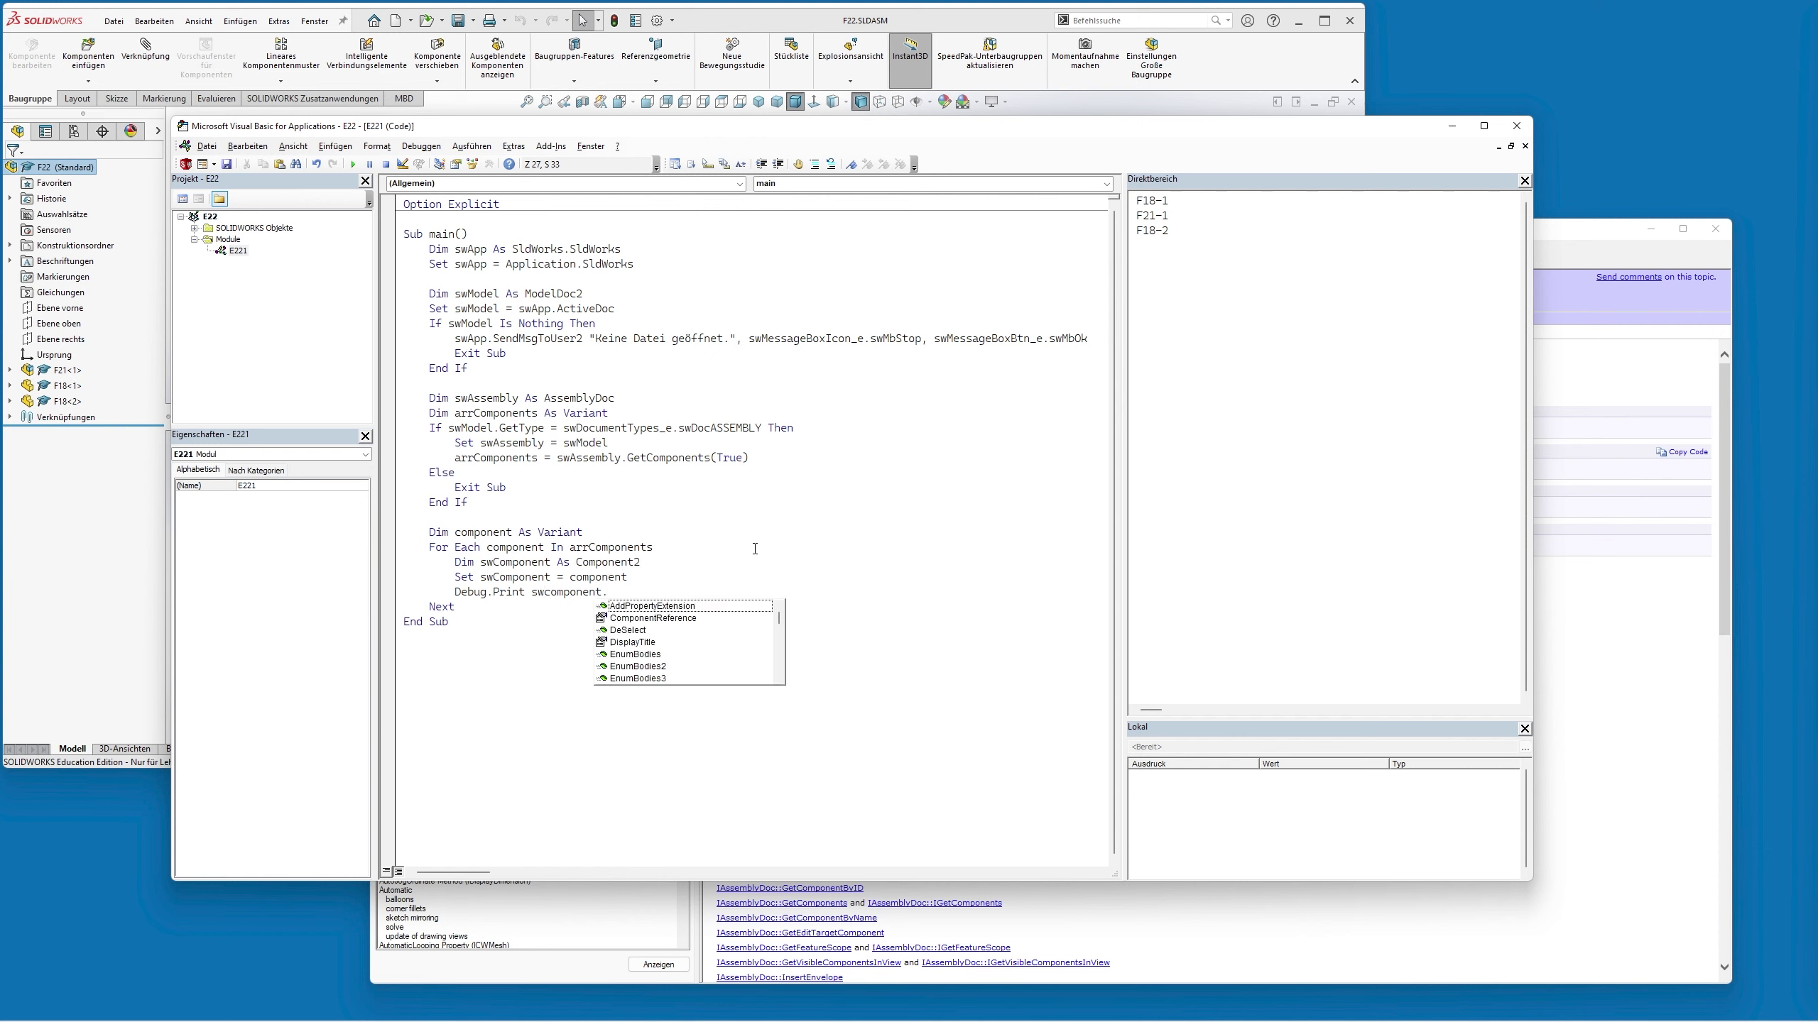
text(name)
key(Down)
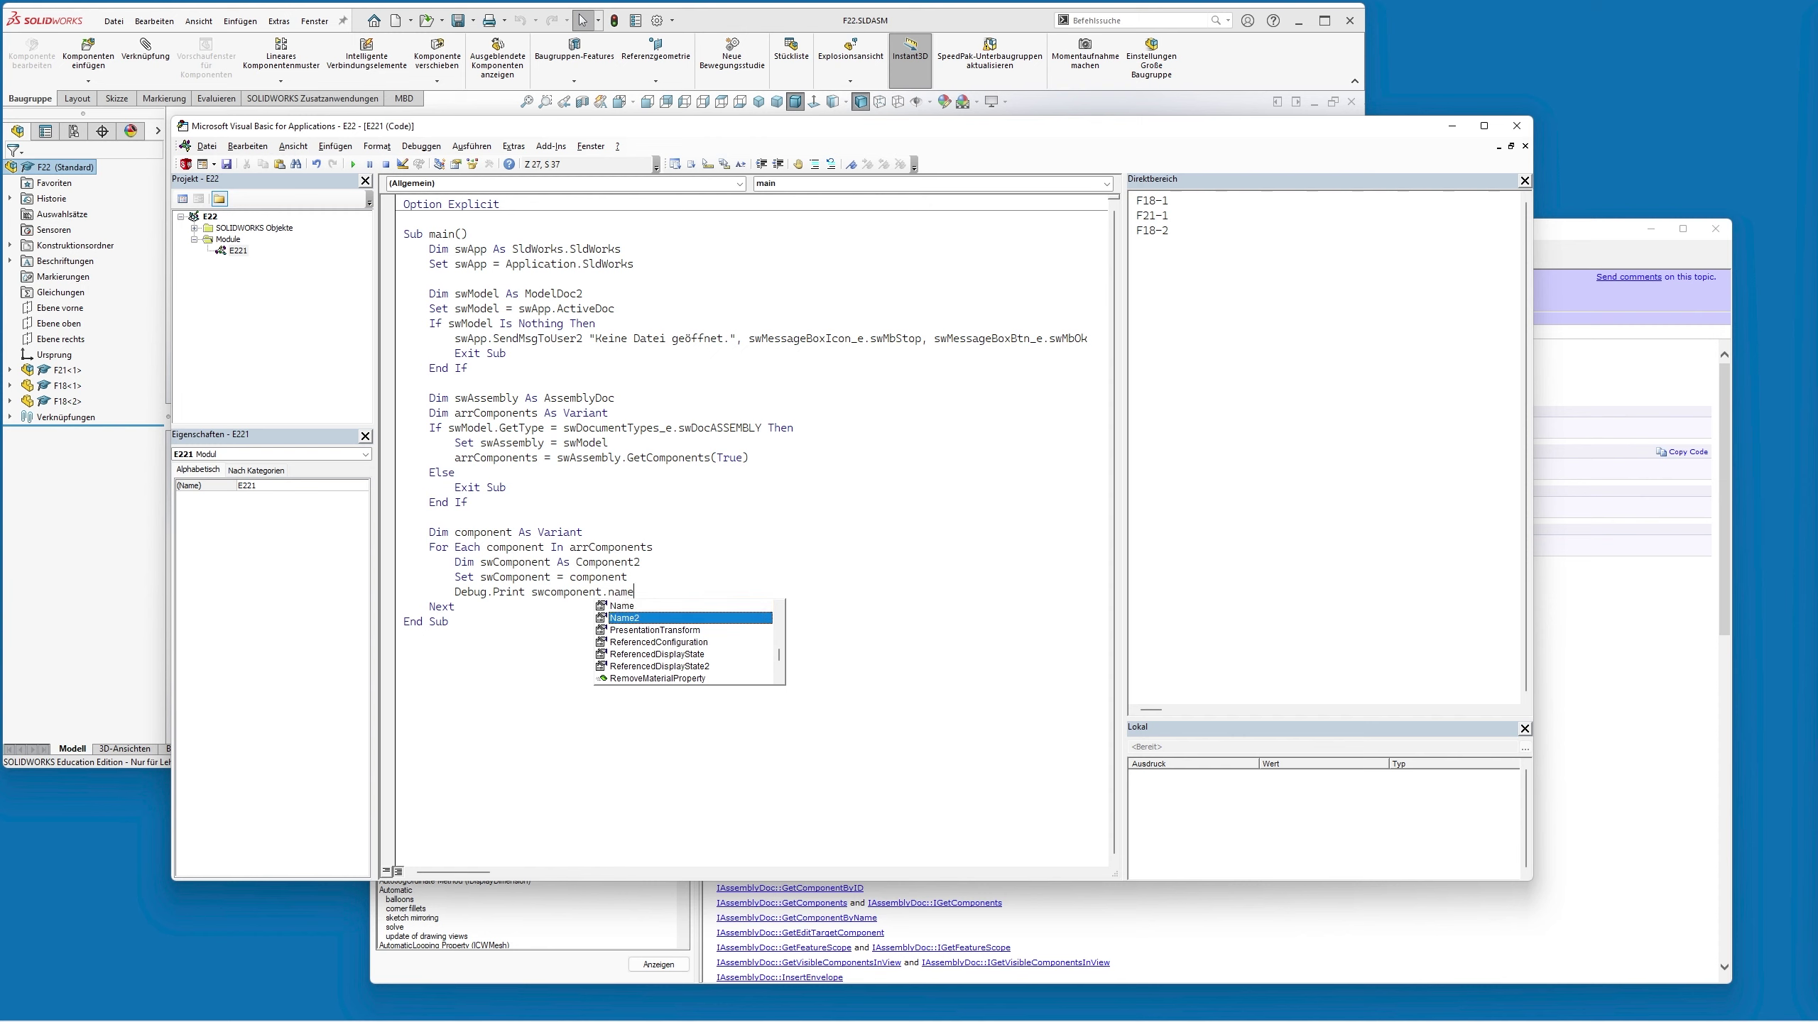
key(Tab)
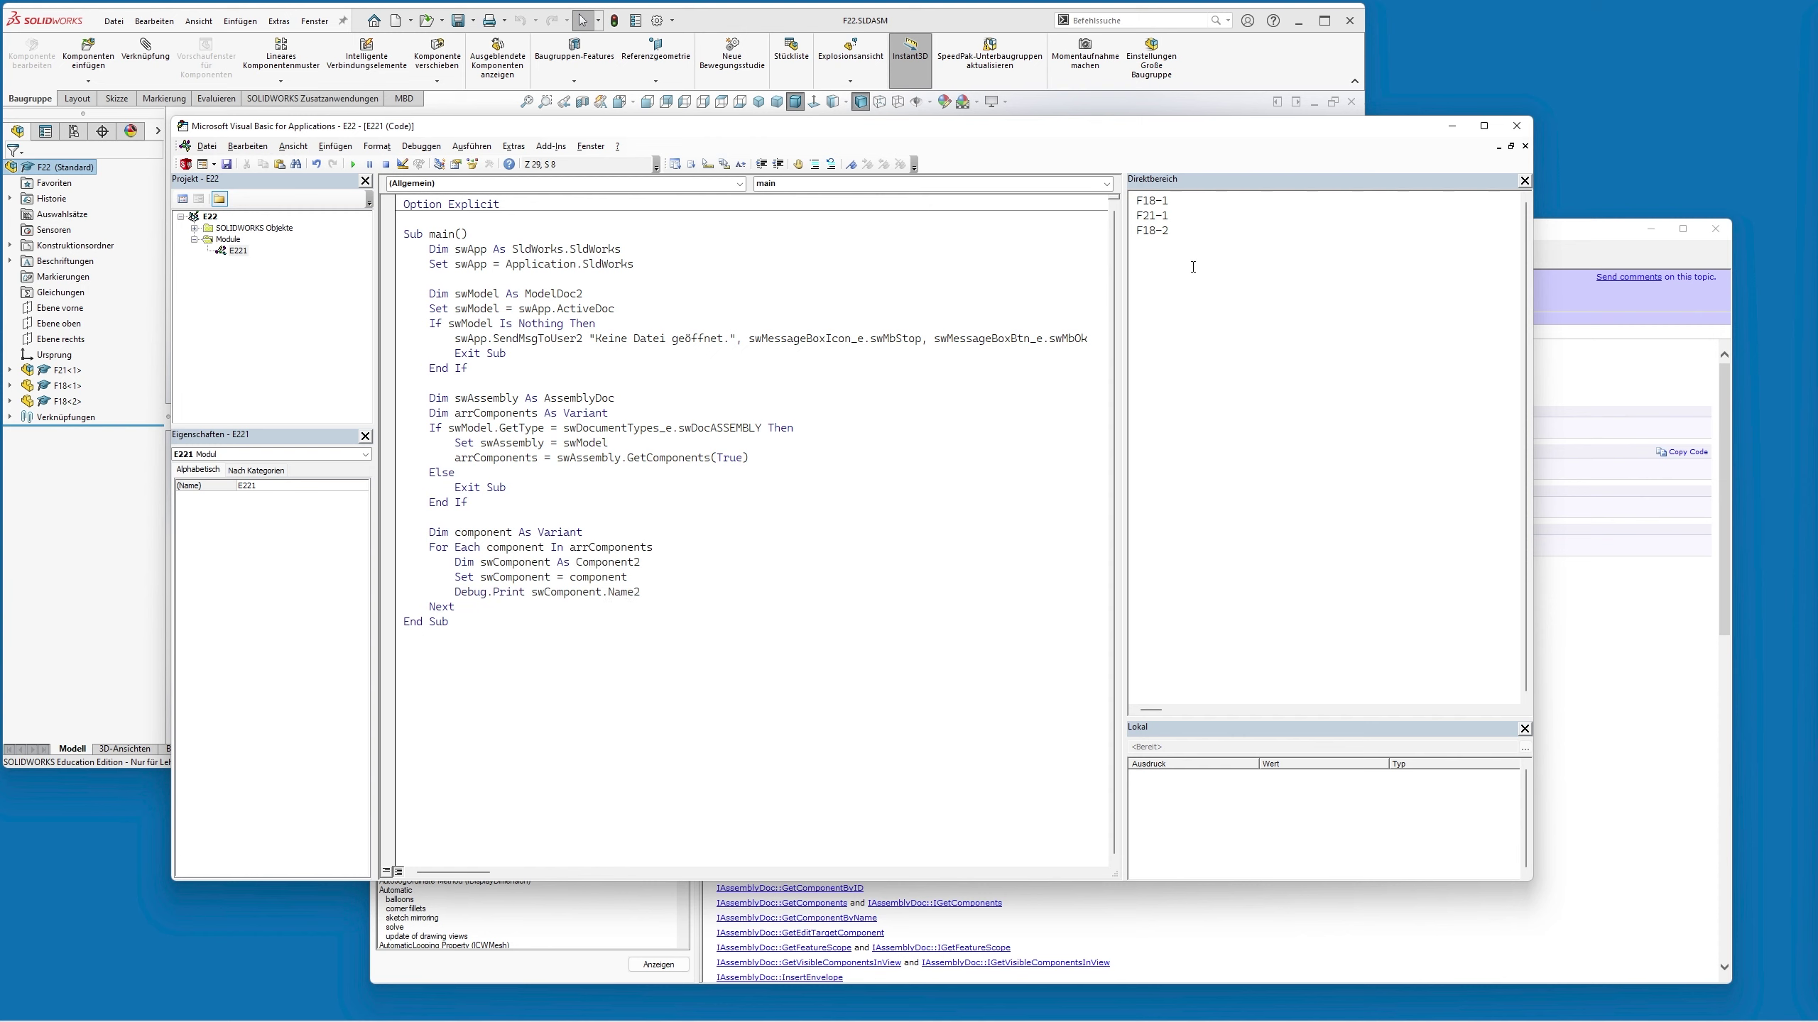
drag(1193, 267, 1119, 199)
Delete the old printed names and rerun the macro
key(Delete)
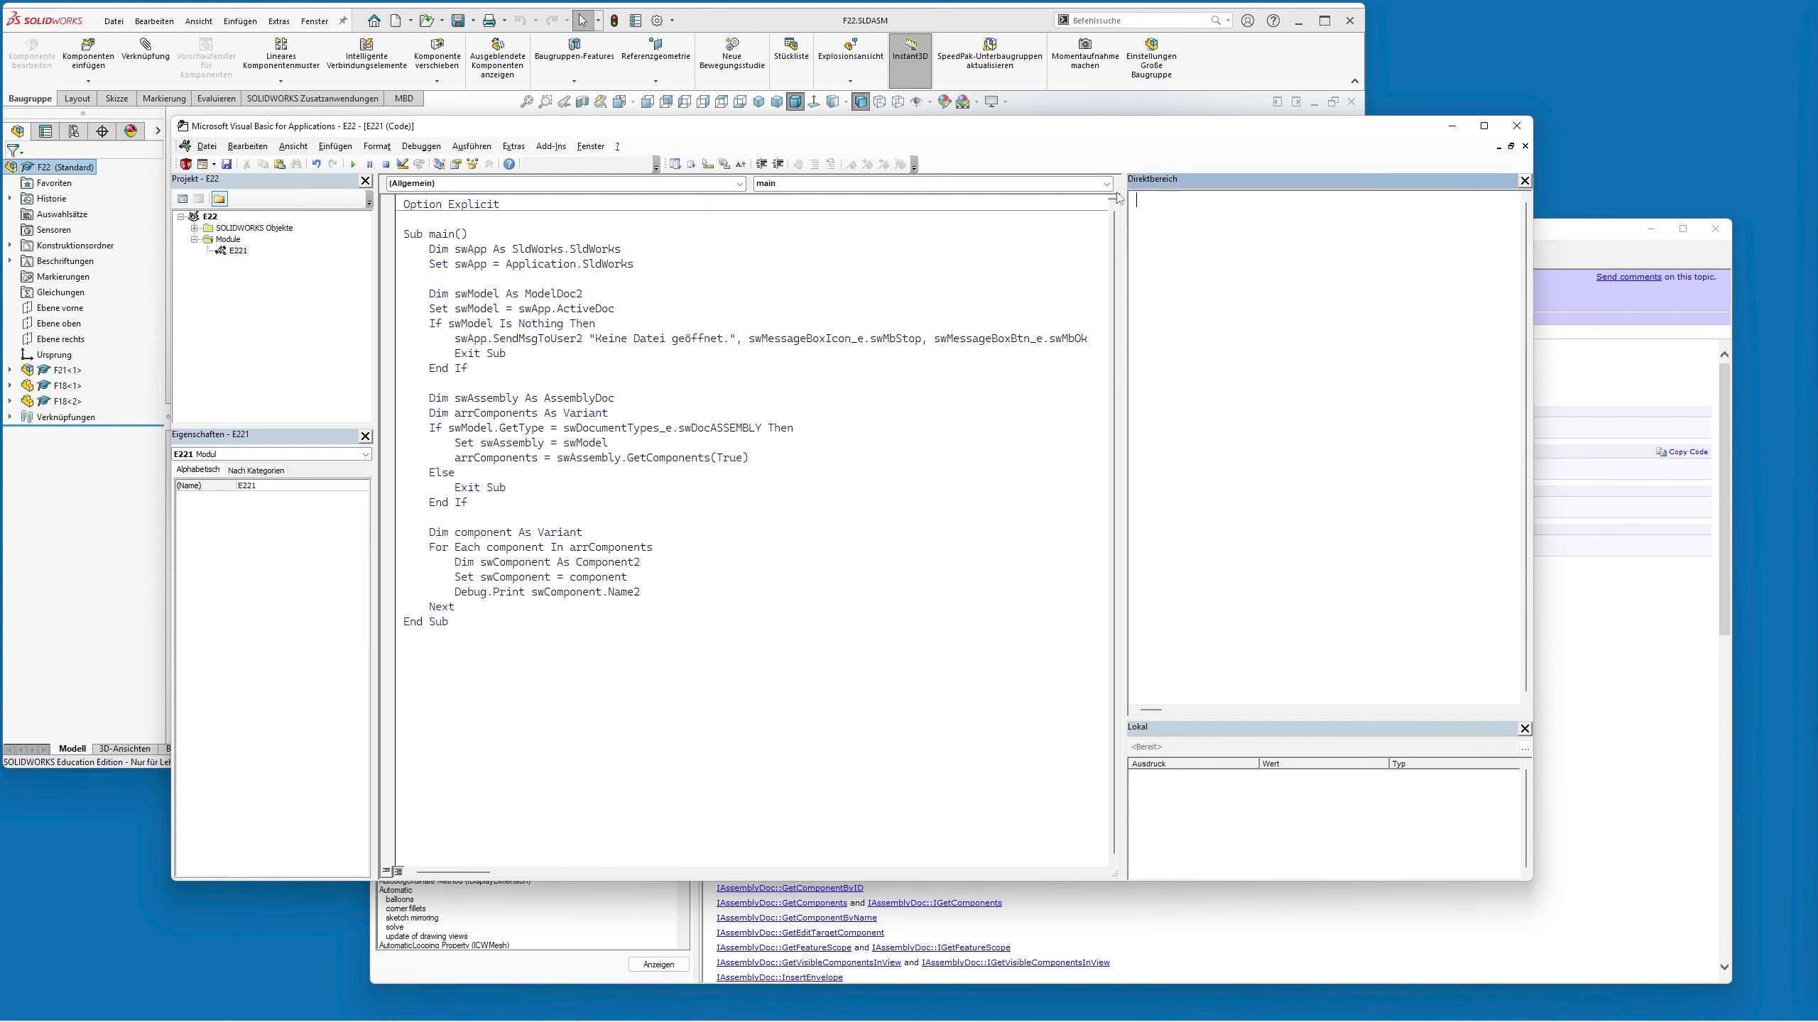
click(558, 562)
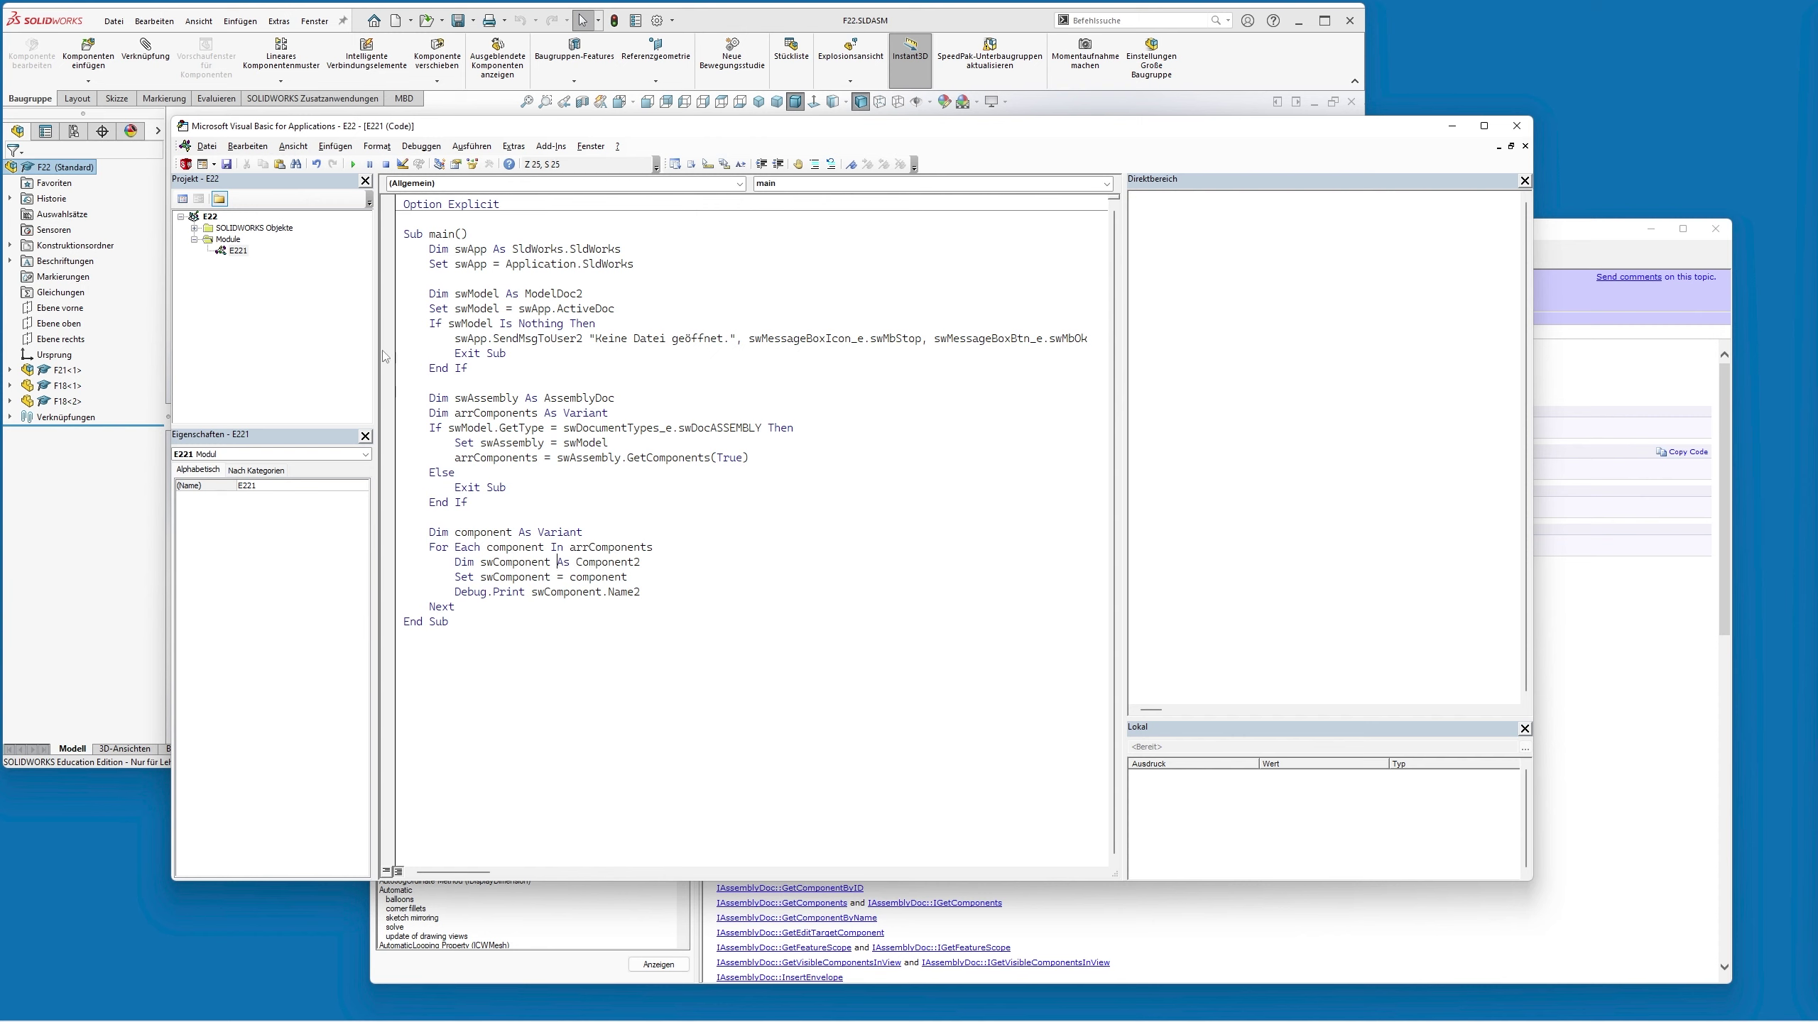
click(353, 164)
Change GetComponents(True) to False, clear the Immediate window, and view the dice assembly
drag(719, 458, 742, 459)
text(False)
click(1348, 344)
key(ctrl+a)
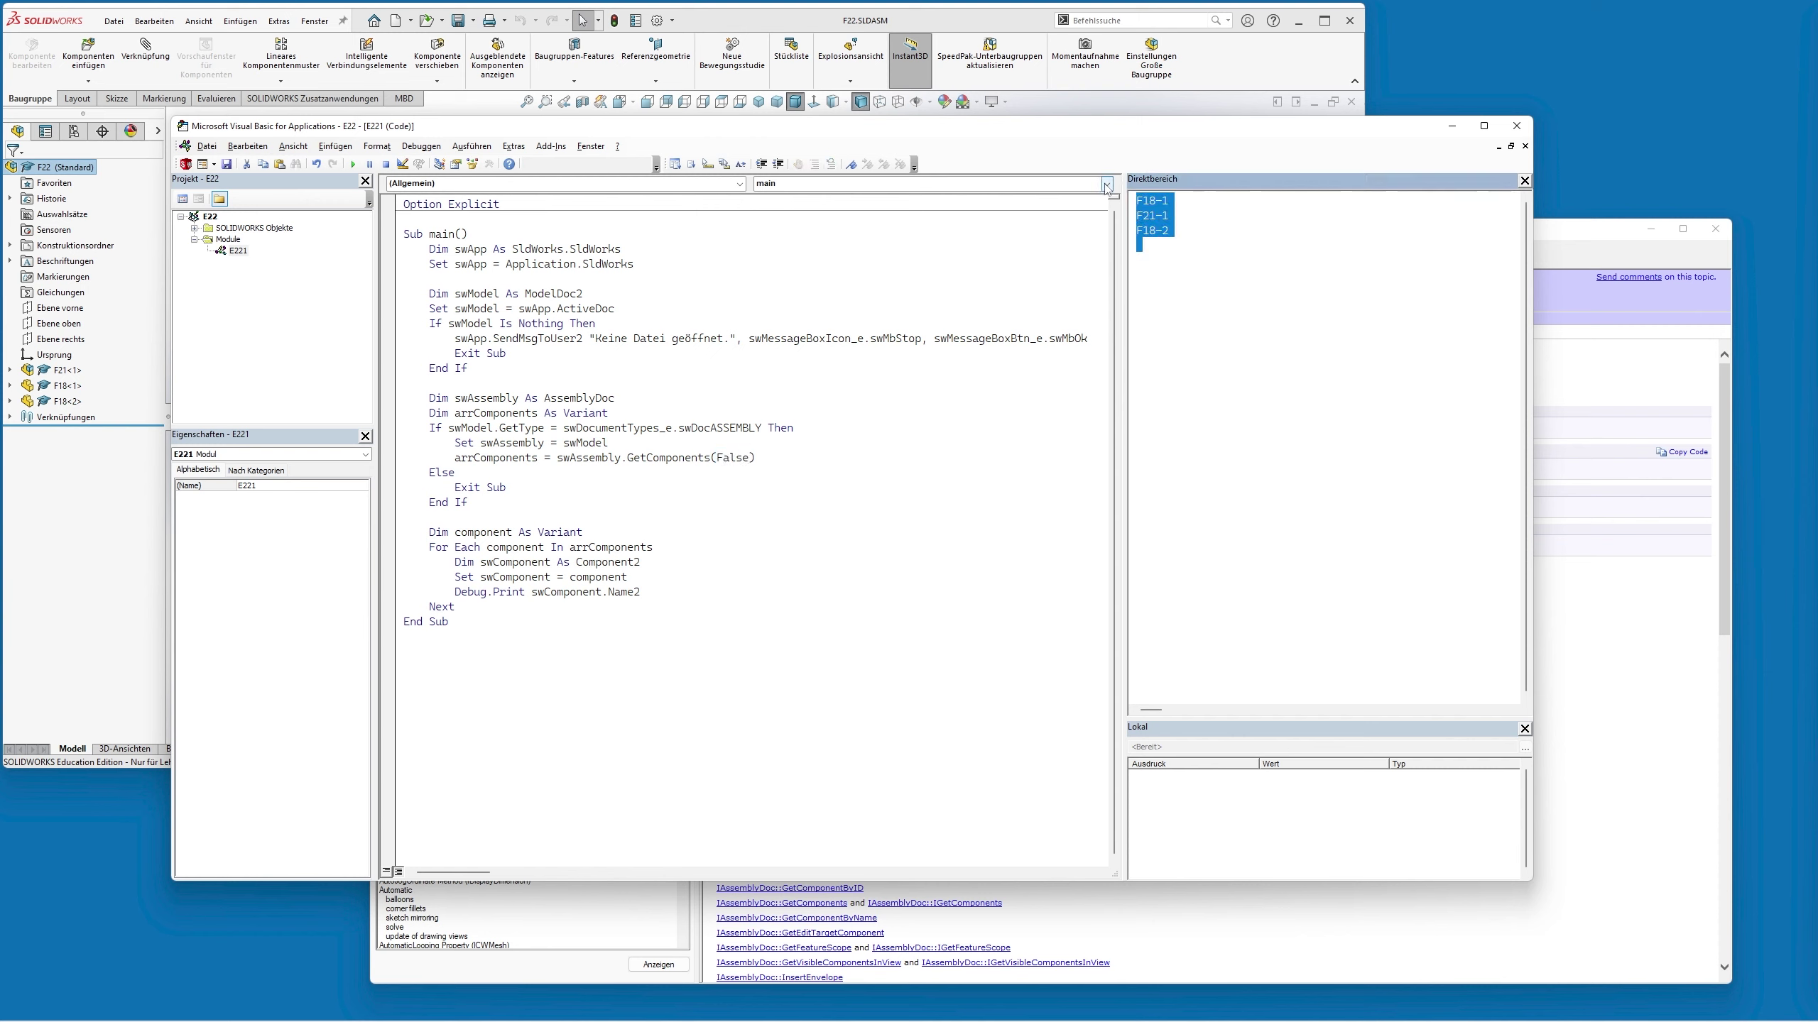
key(Delete)
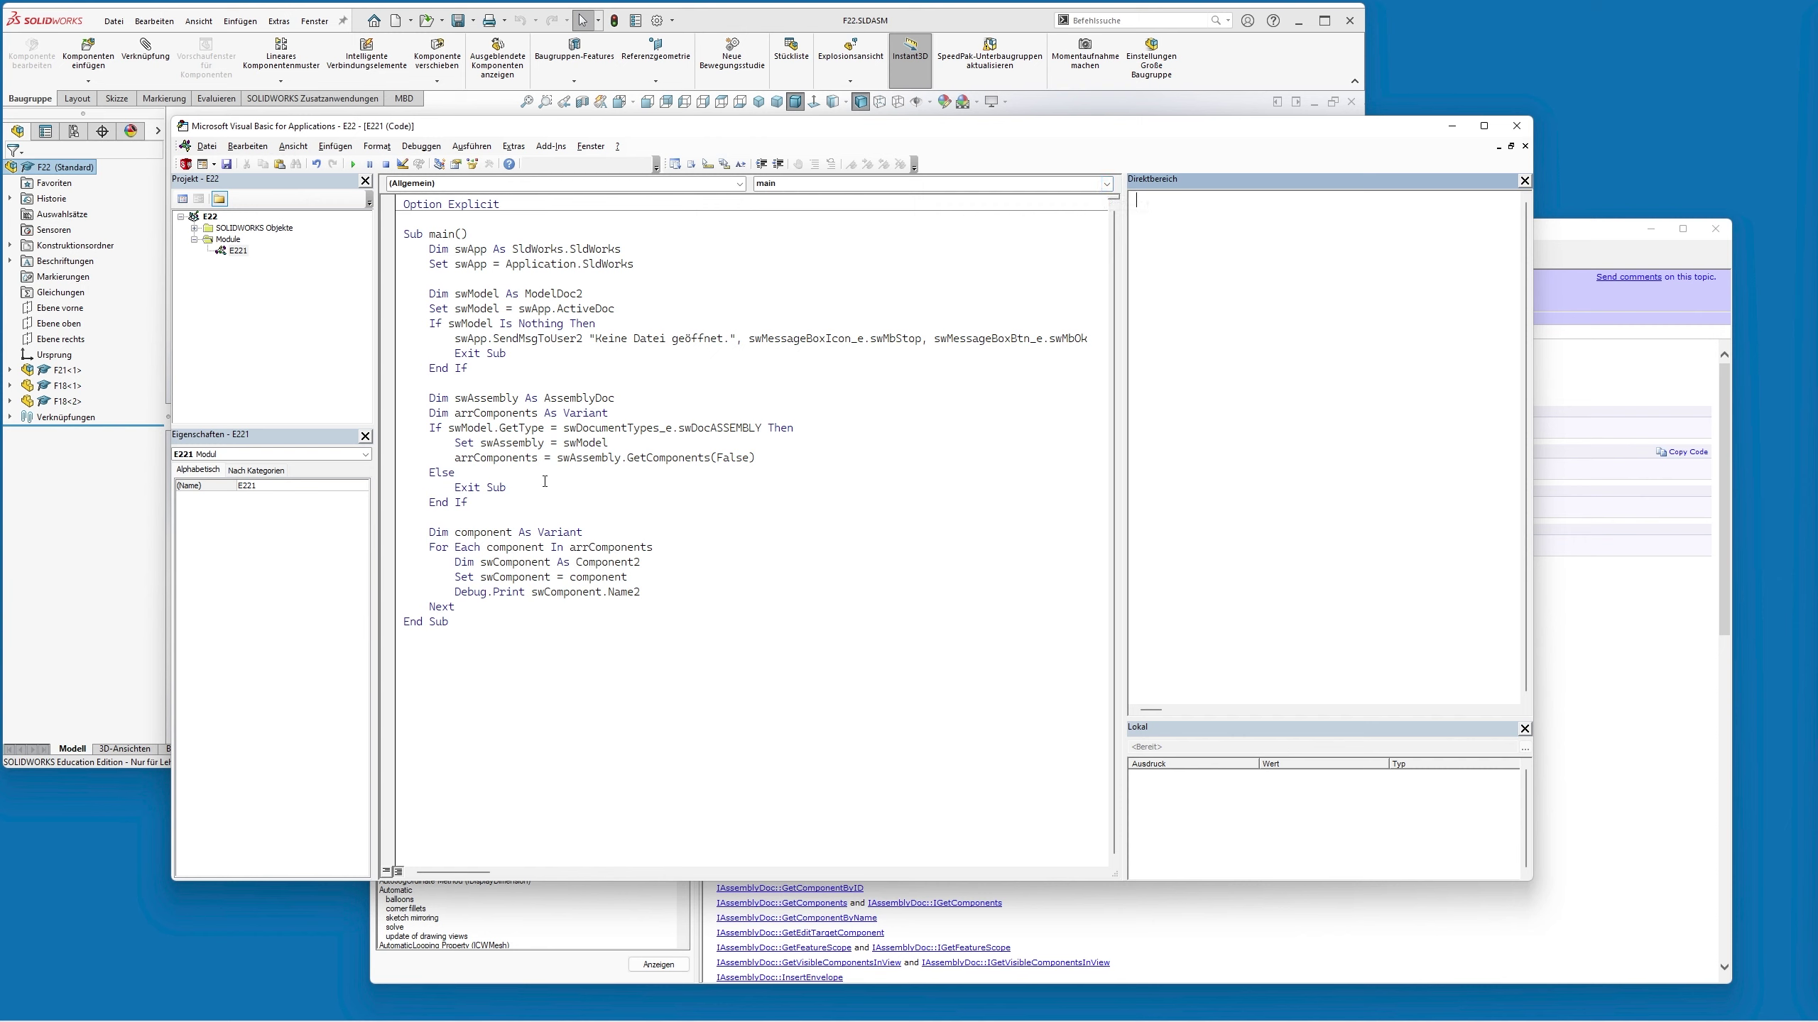
click(542, 483)
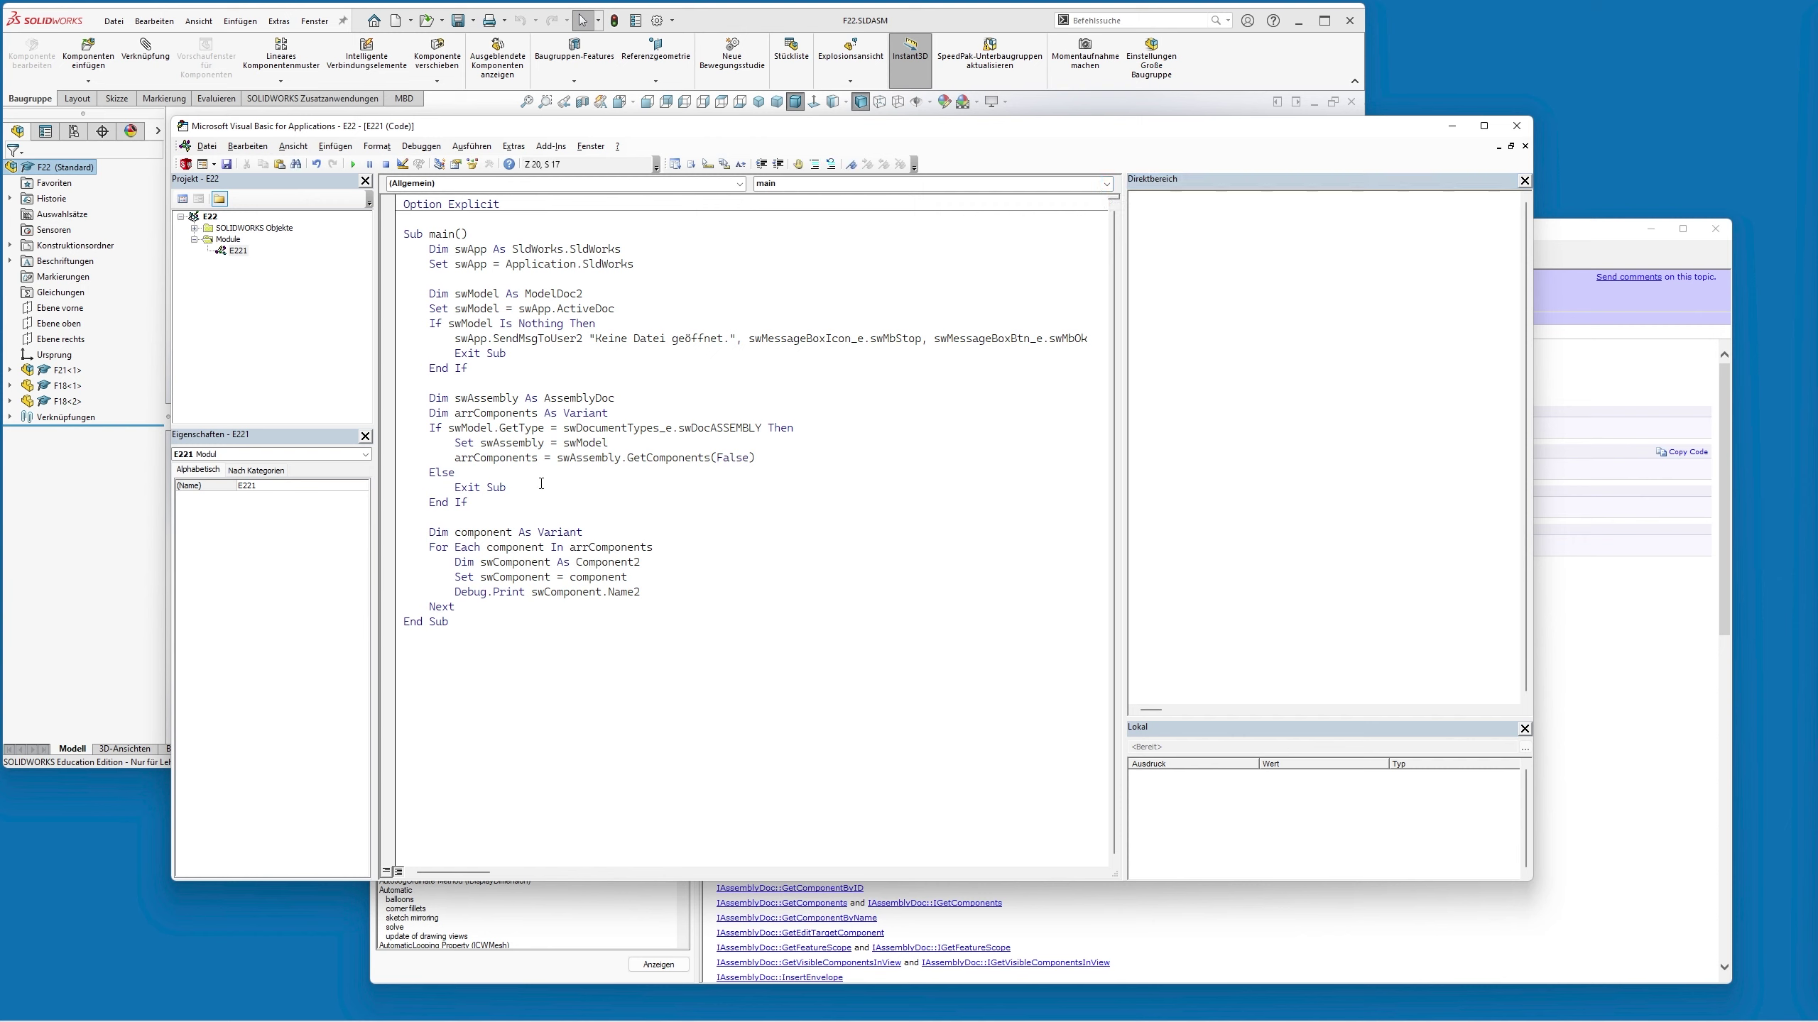
click(10, 370)
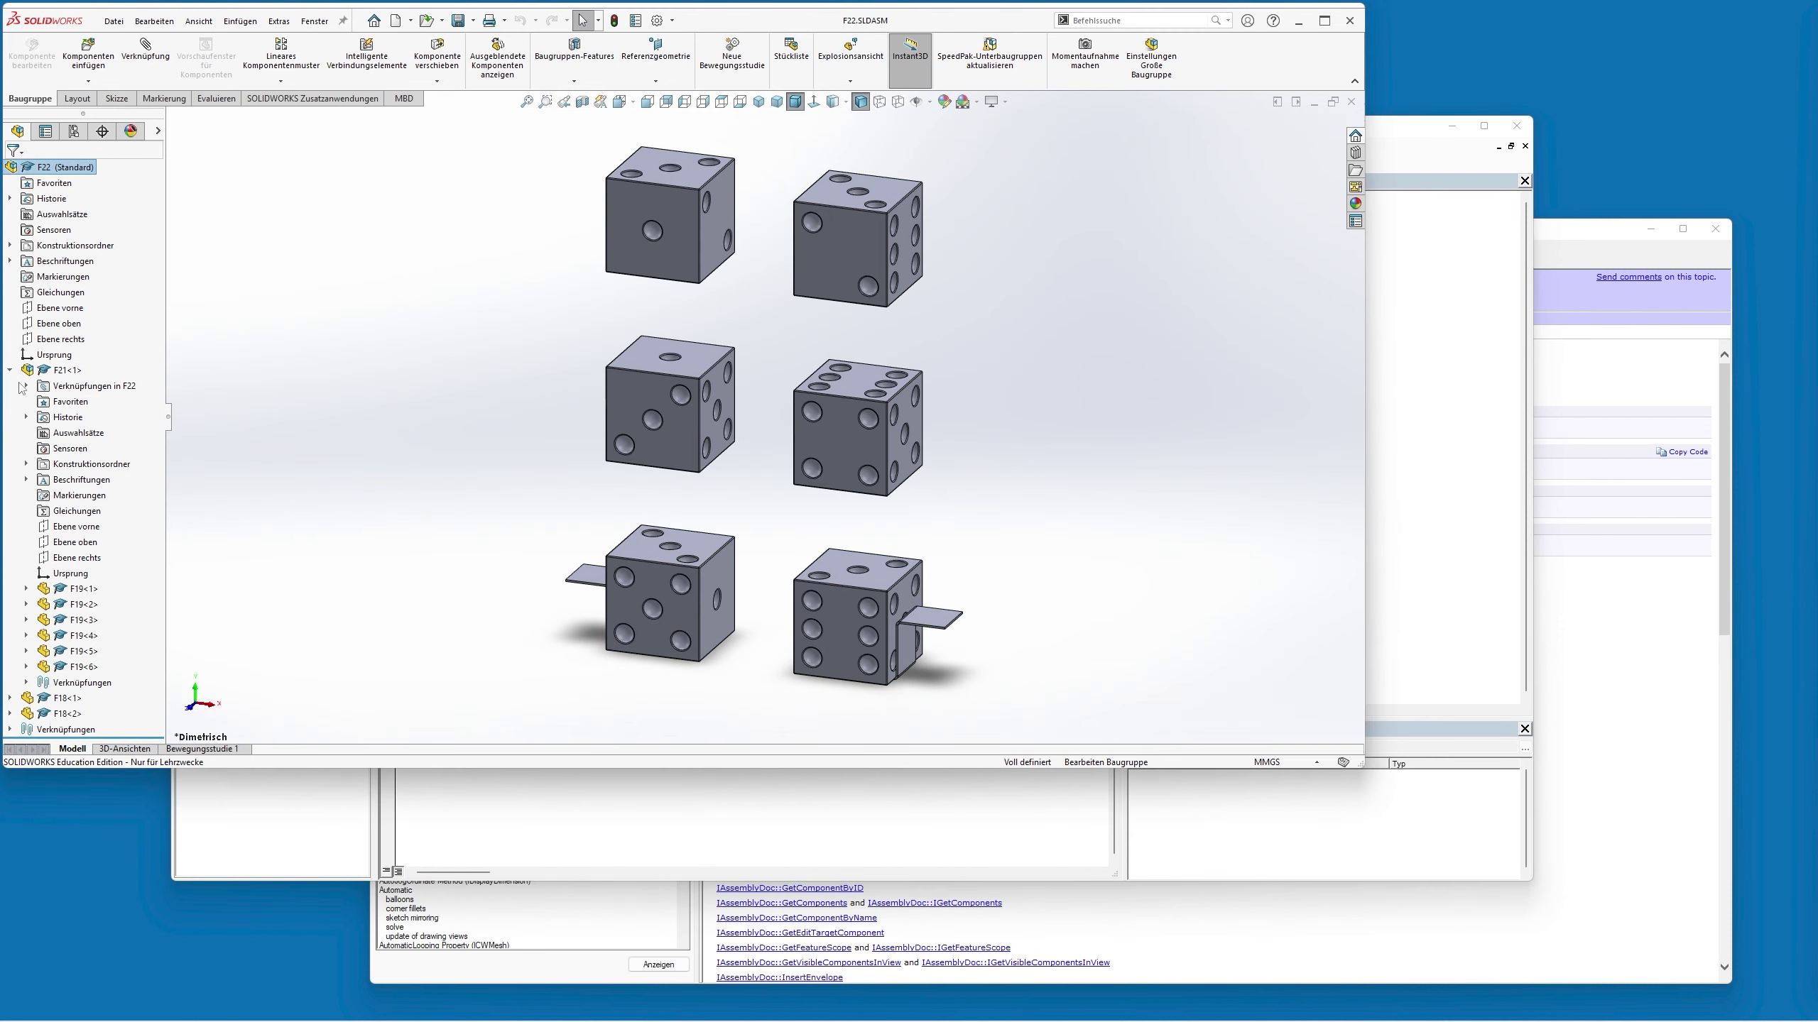
Rerun the macro to list nested parts like F21-1/F19-1, then clear the Immediate window
click(1408, 141)
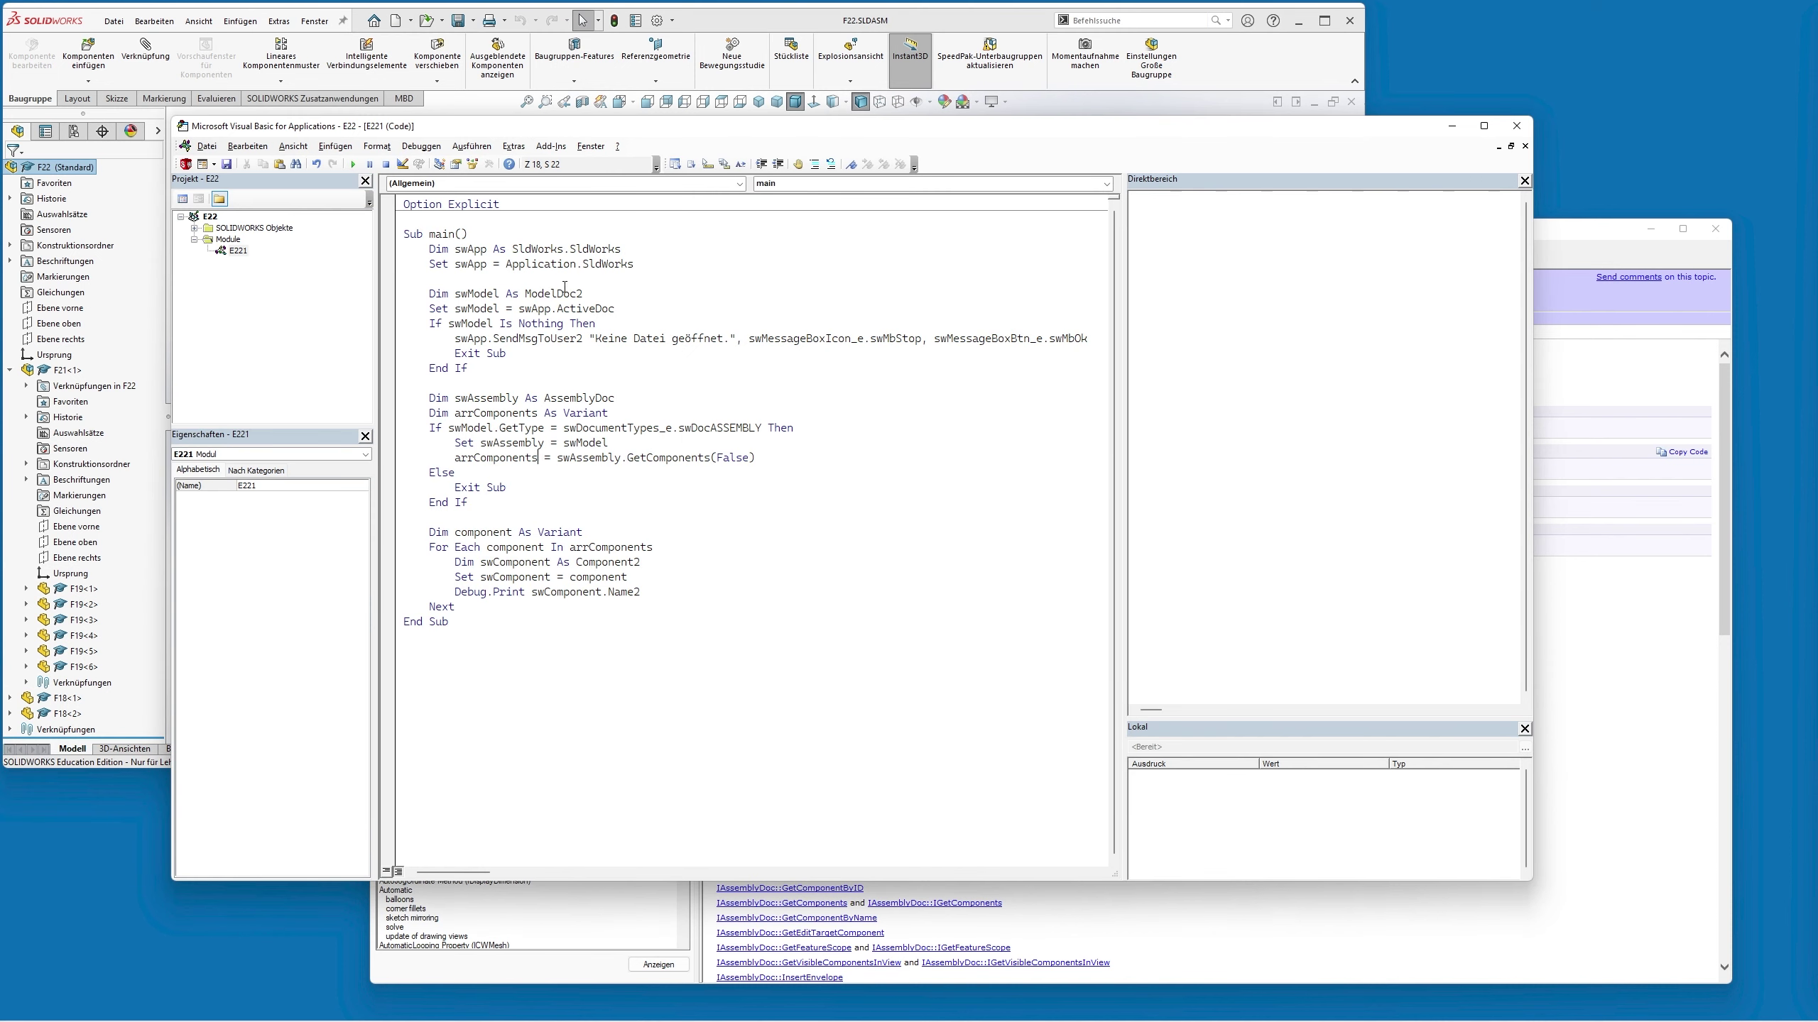
click(354, 165)
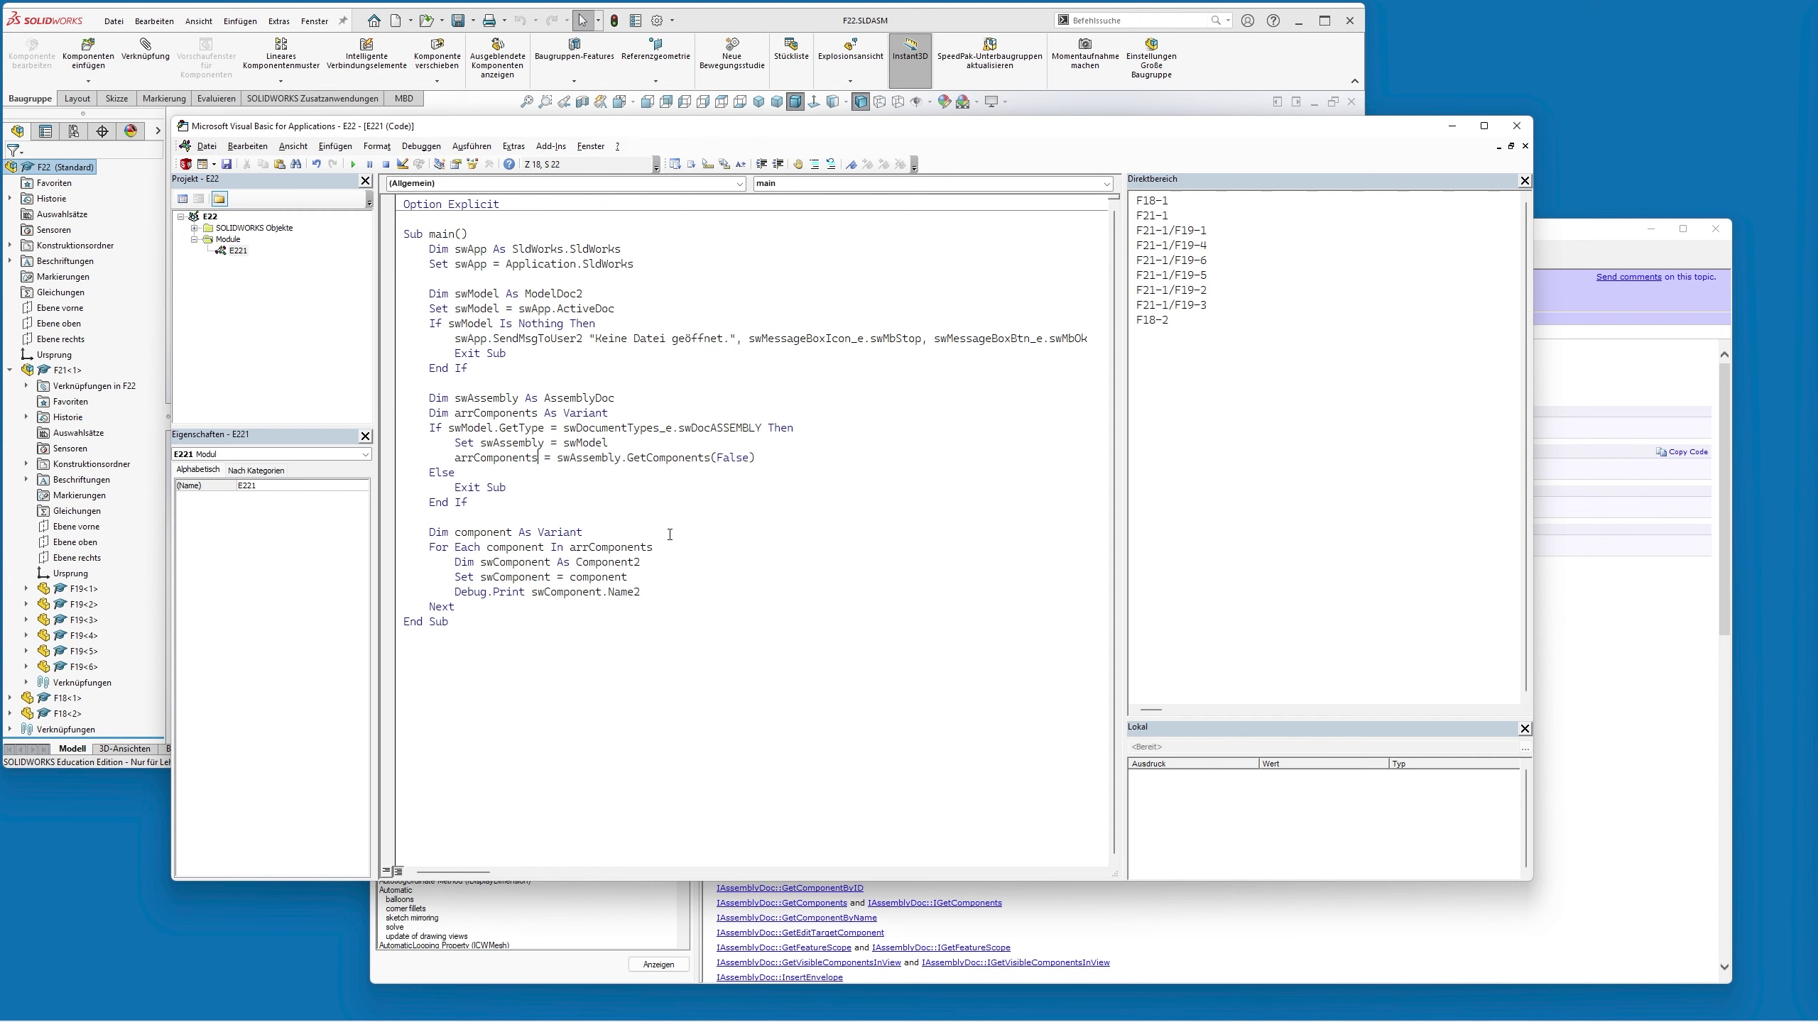
click(1178, 328)
key(ctrl+a)
key(Delete)
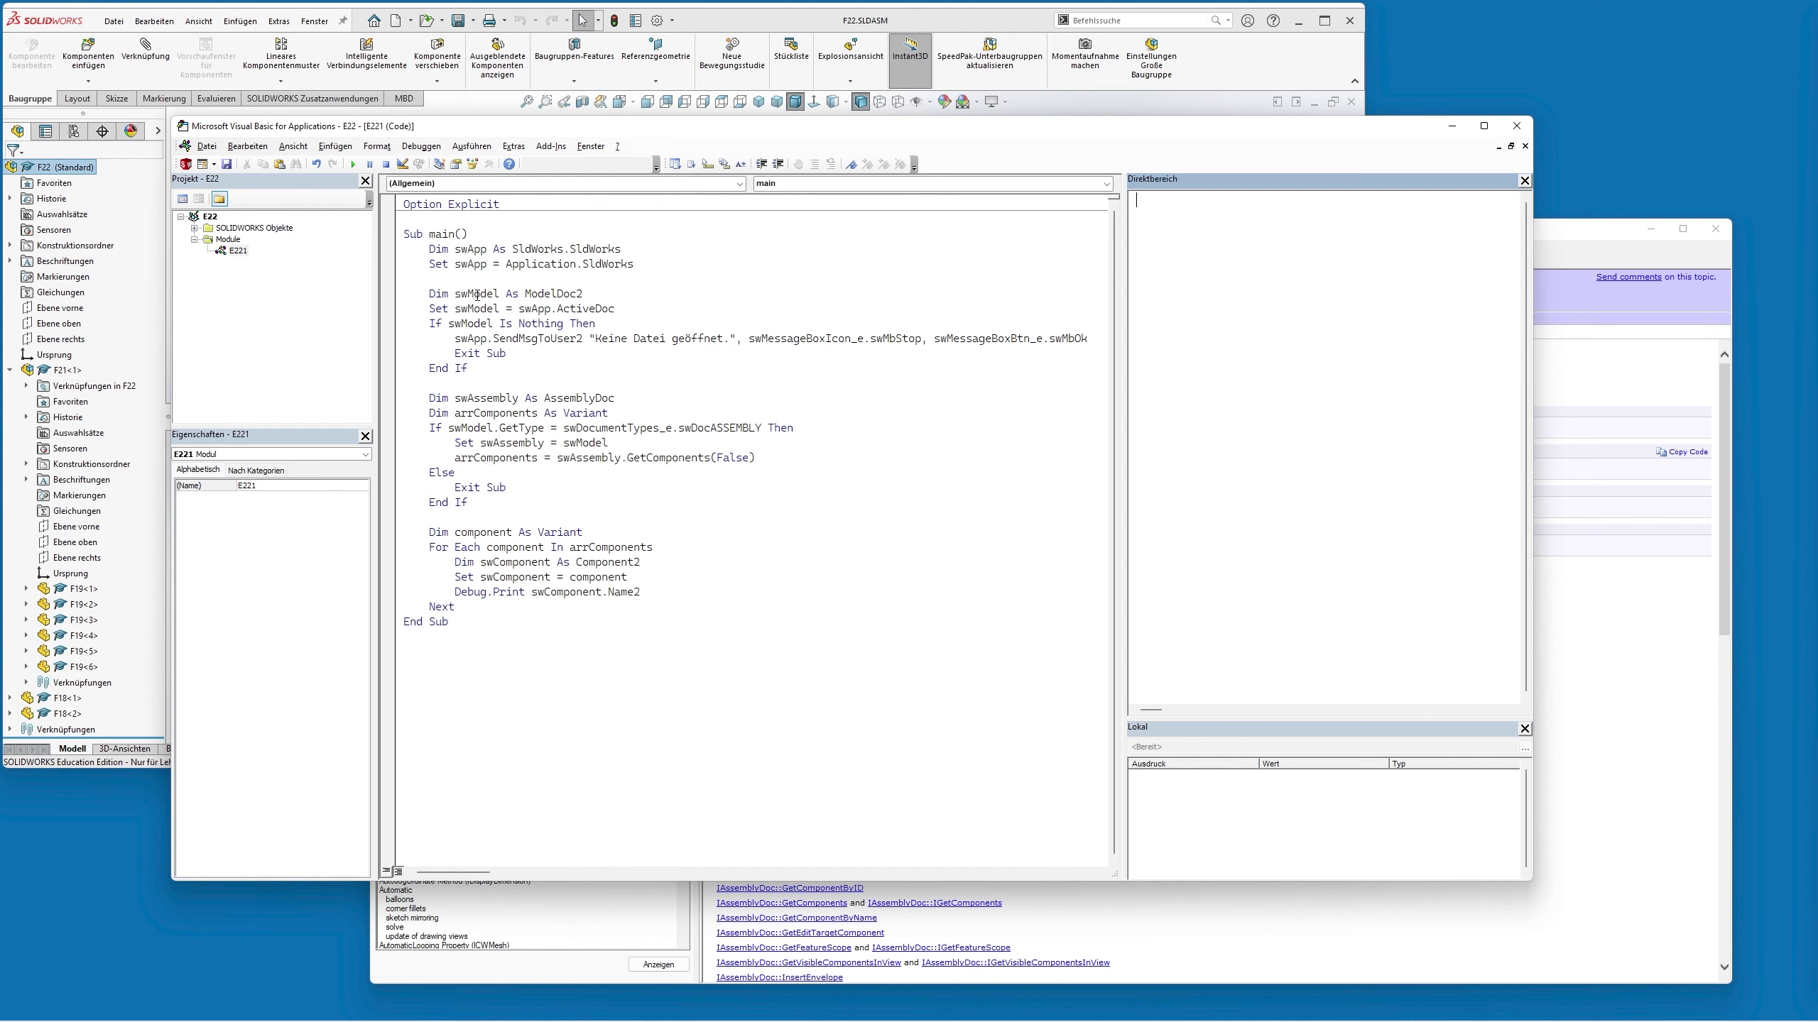
Select the ModelDoc2 type name, then show the IComponent2 members list in API Help
drag(524, 293, 582, 290)
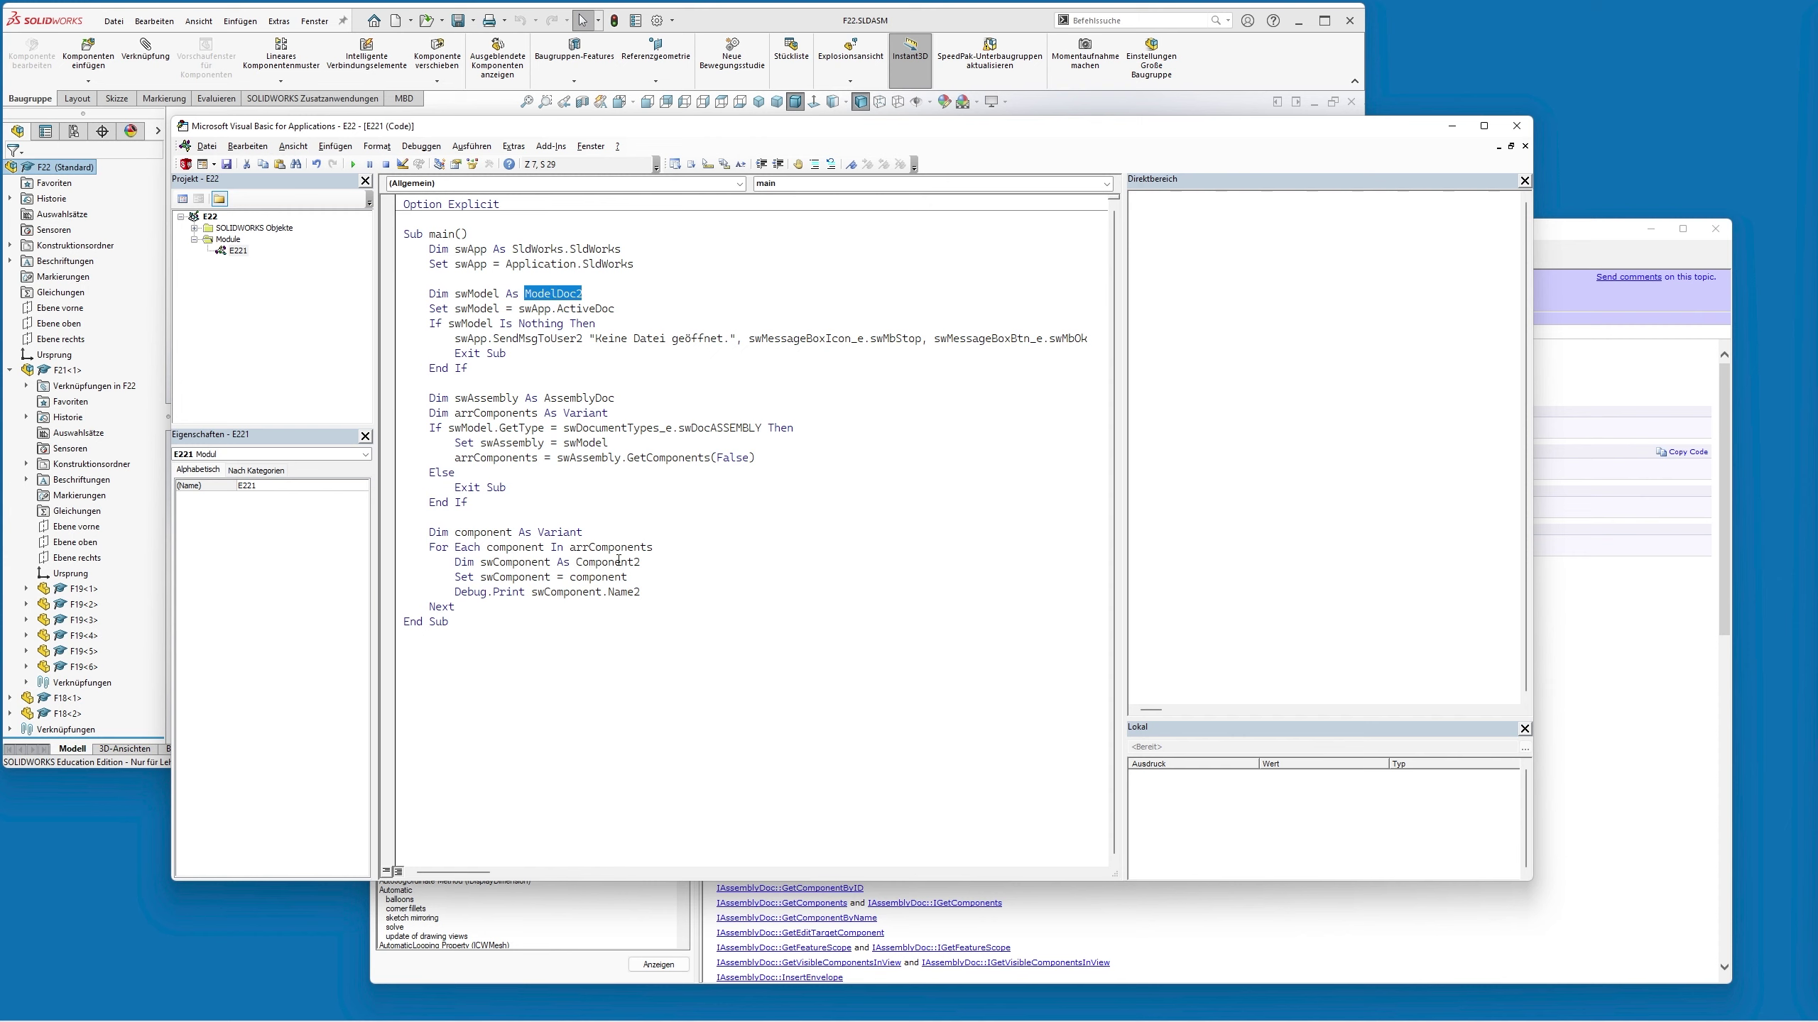
click(1578, 243)
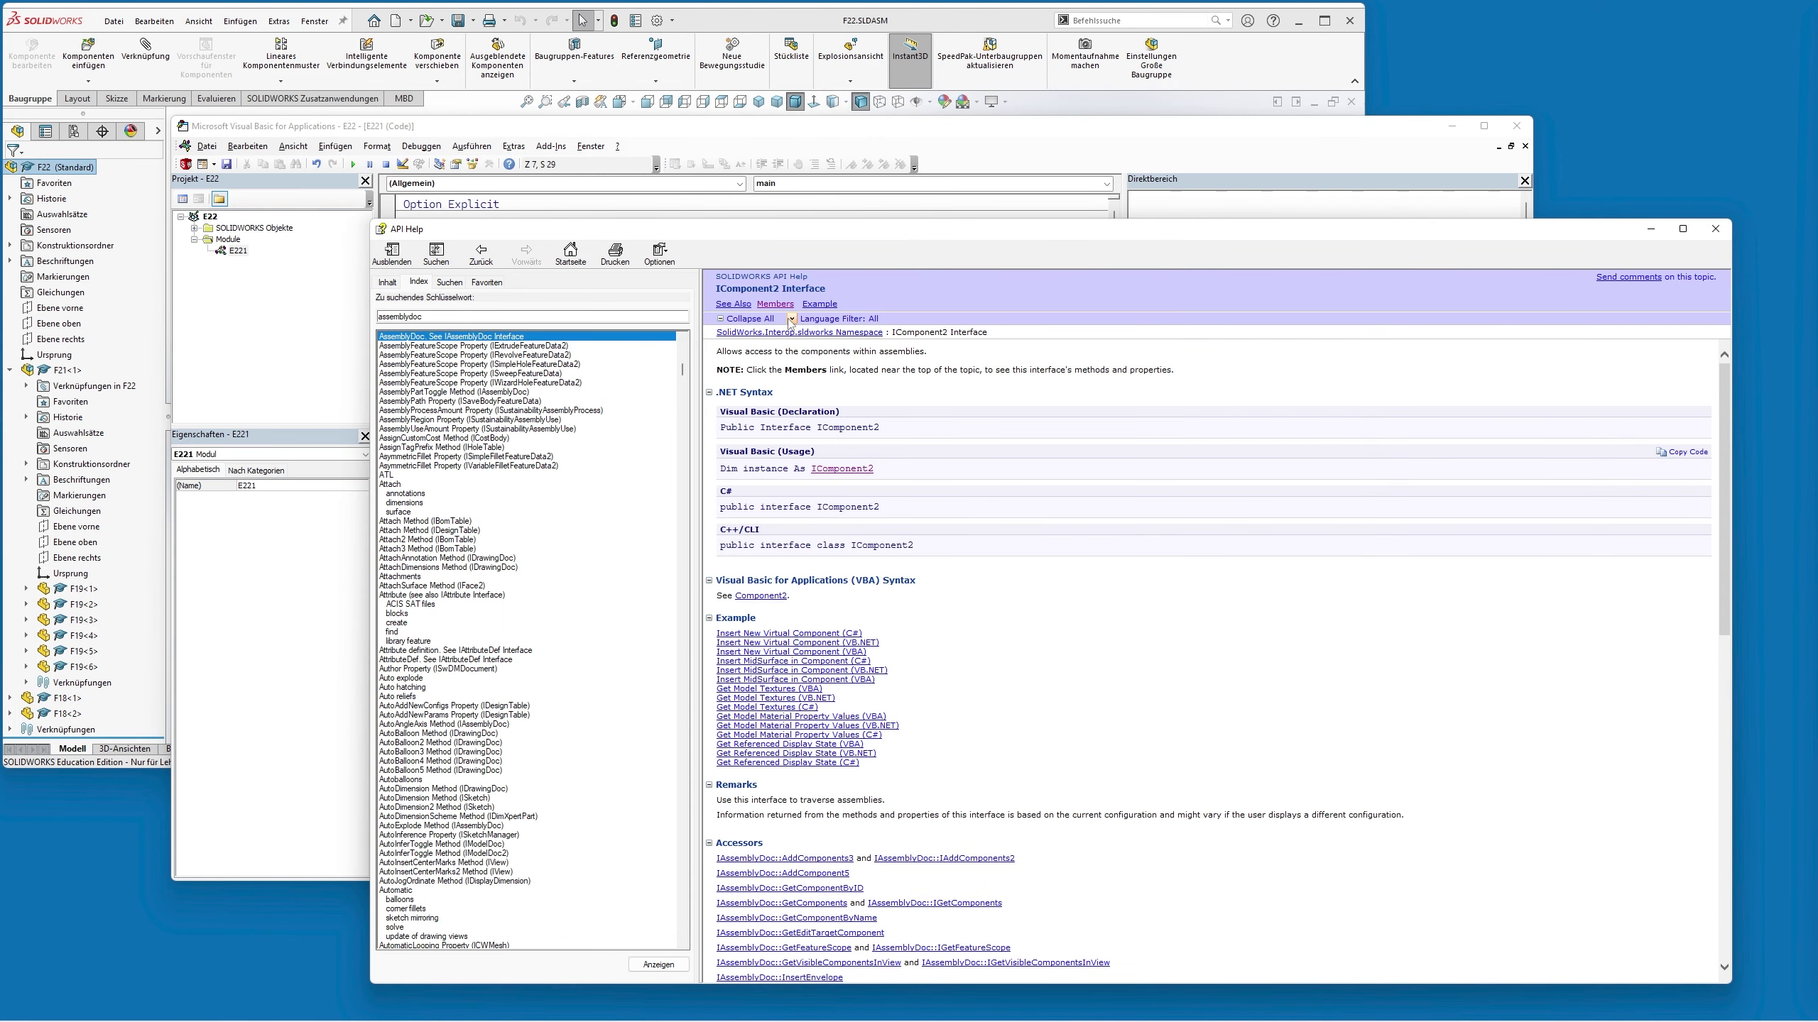
click(776, 304)
Scroll through the IComponent2 methods list, then return to the macro code
scroll(862, 508, down, 2)
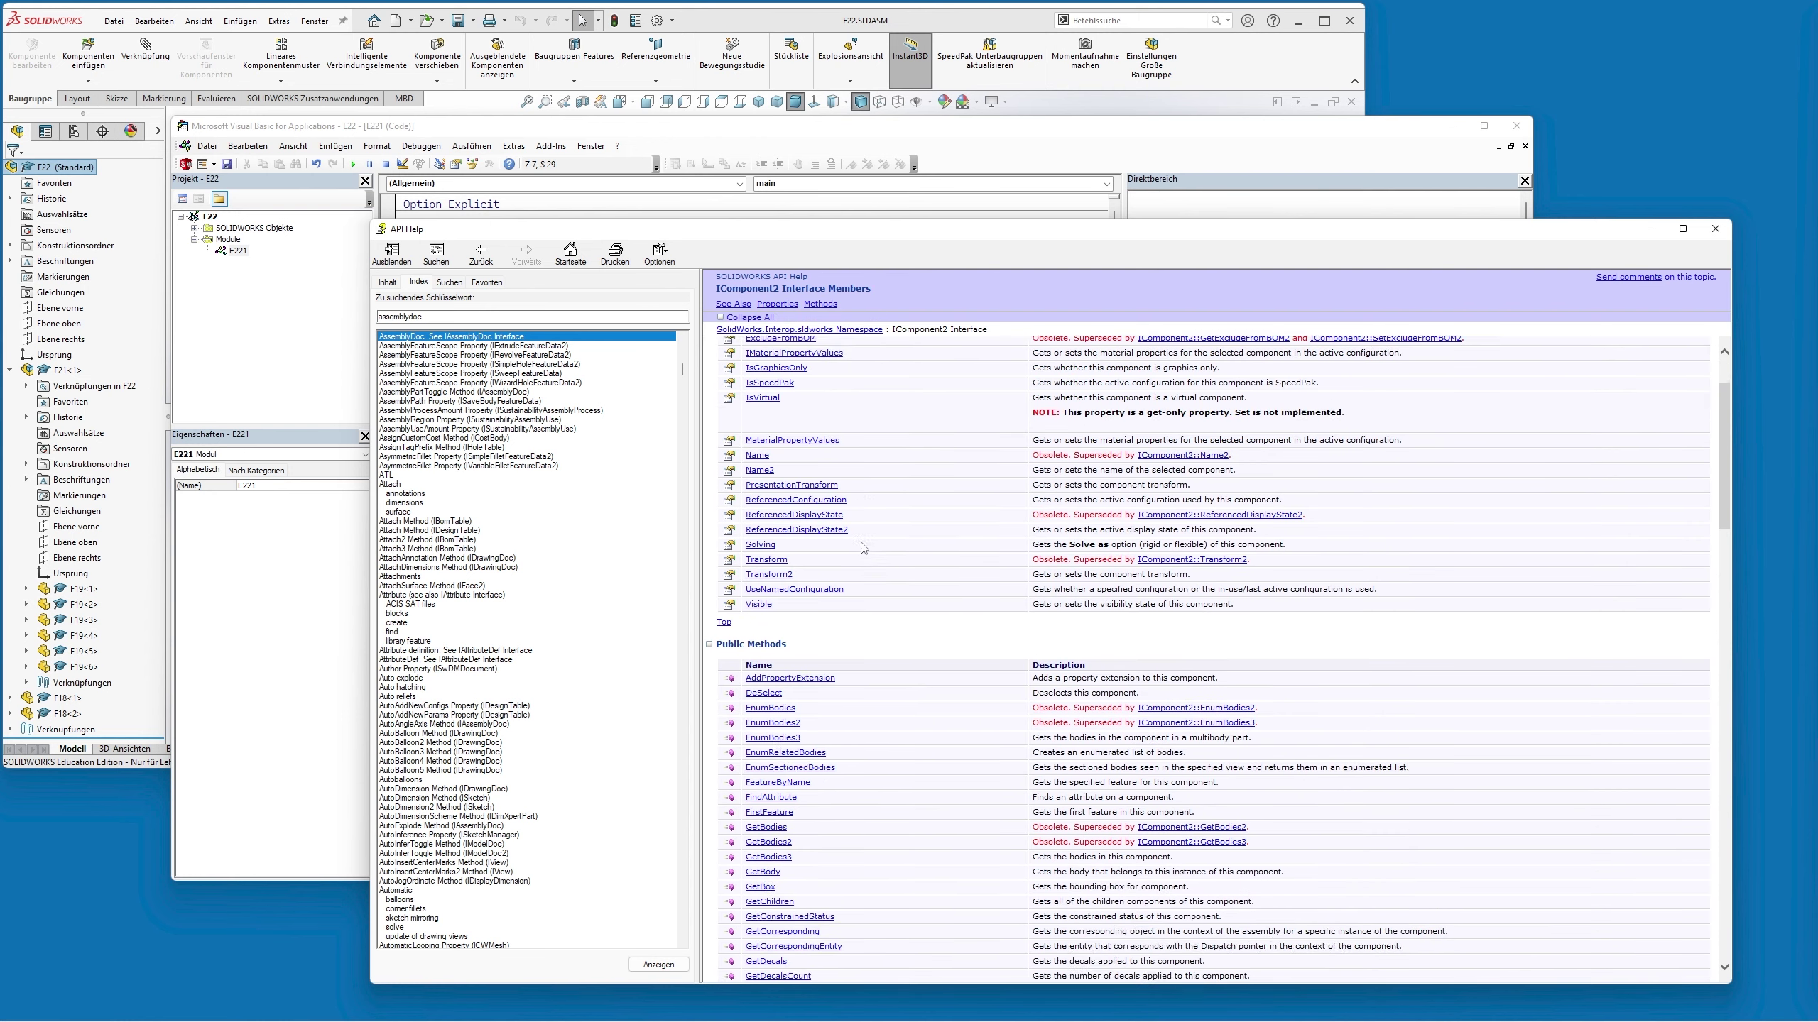
scroll(864, 542, down, 2)
scroll(864, 541, down, 5)
scroll(865, 546, down, 5)
scroll(866, 550, down, 5)
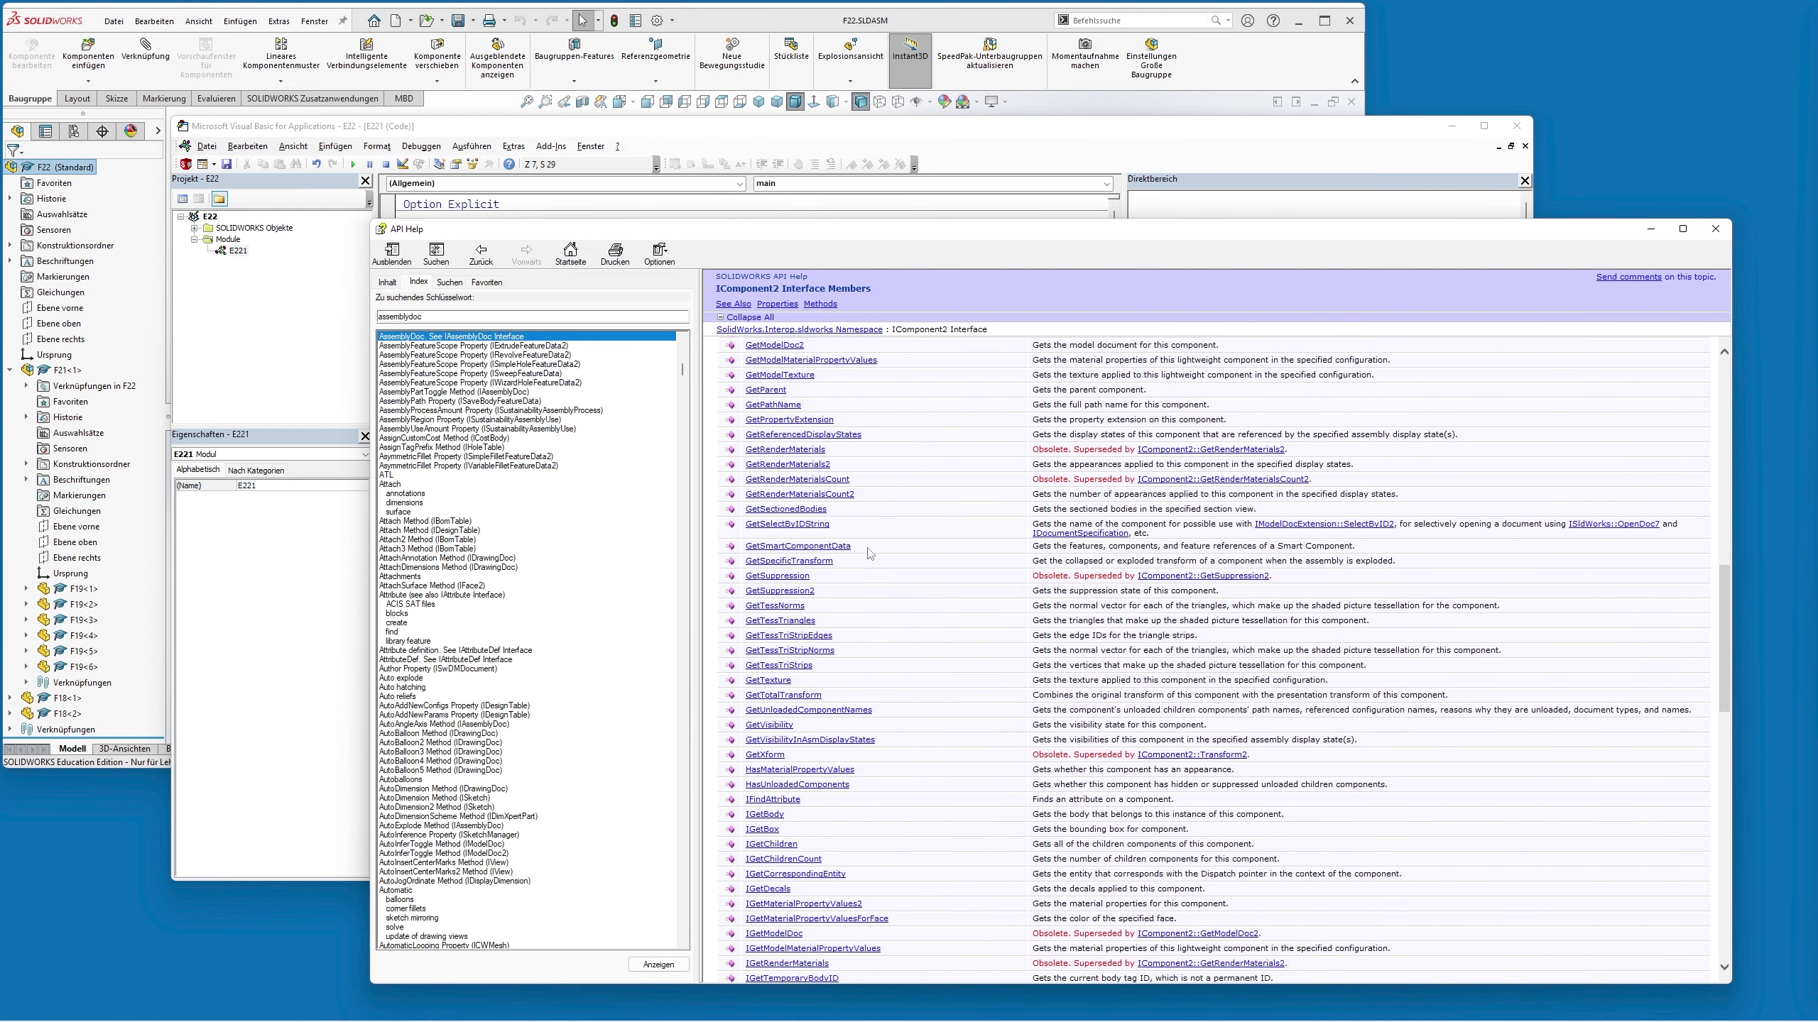
scroll(868, 556, down, 5)
scroll(870, 559, down, 5)
scroll(881, 566, down, 5)
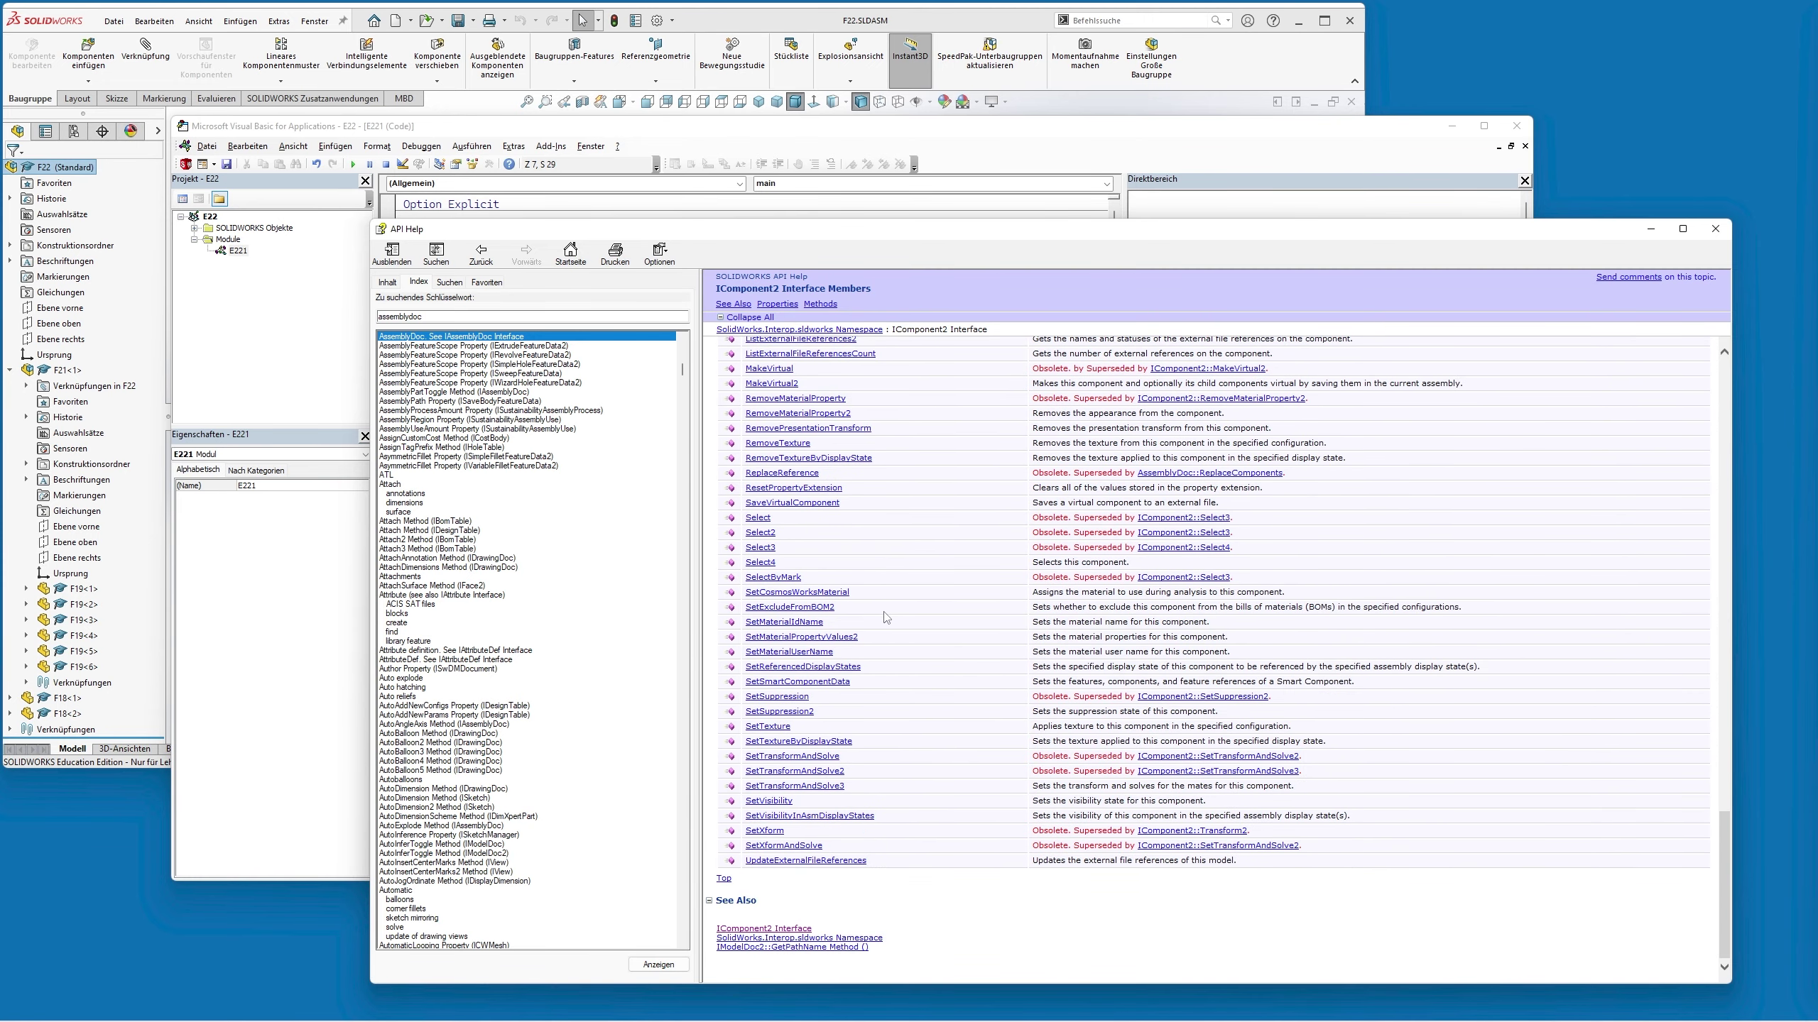
scroll(888, 608, up, 3)
scroll(895, 621, up, 3)
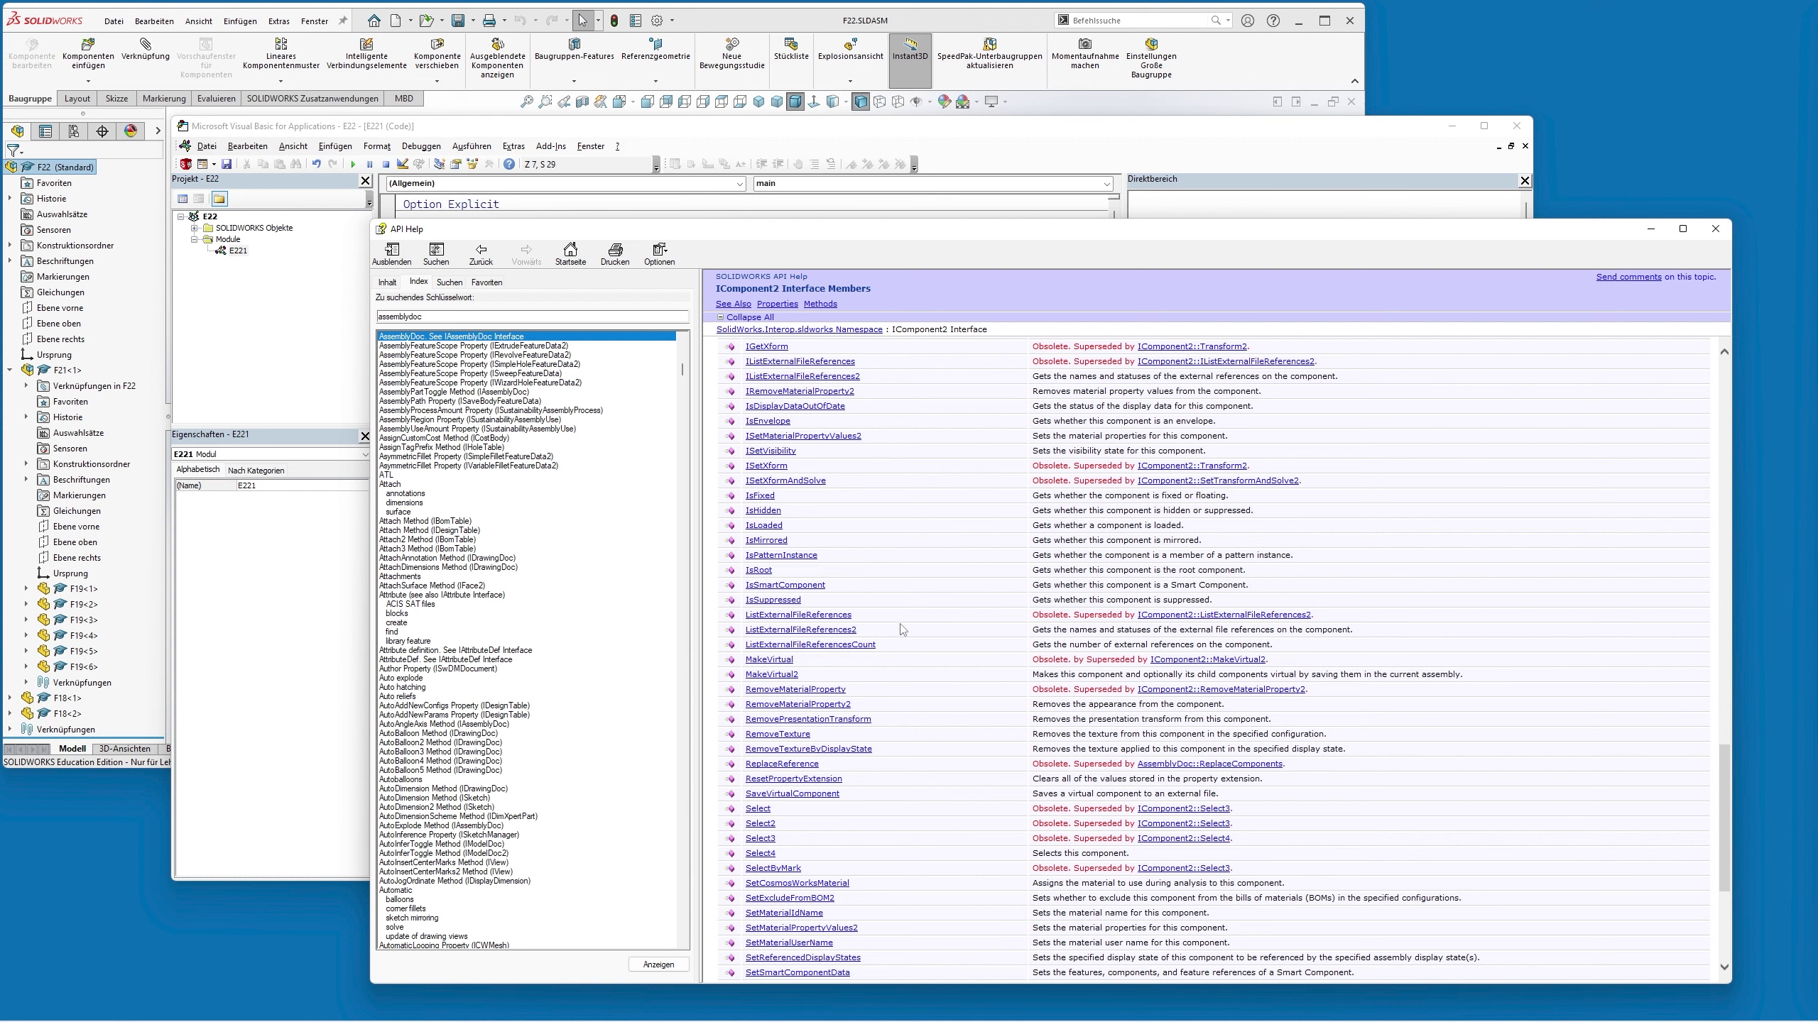
scroll(902, 629, up, 5)
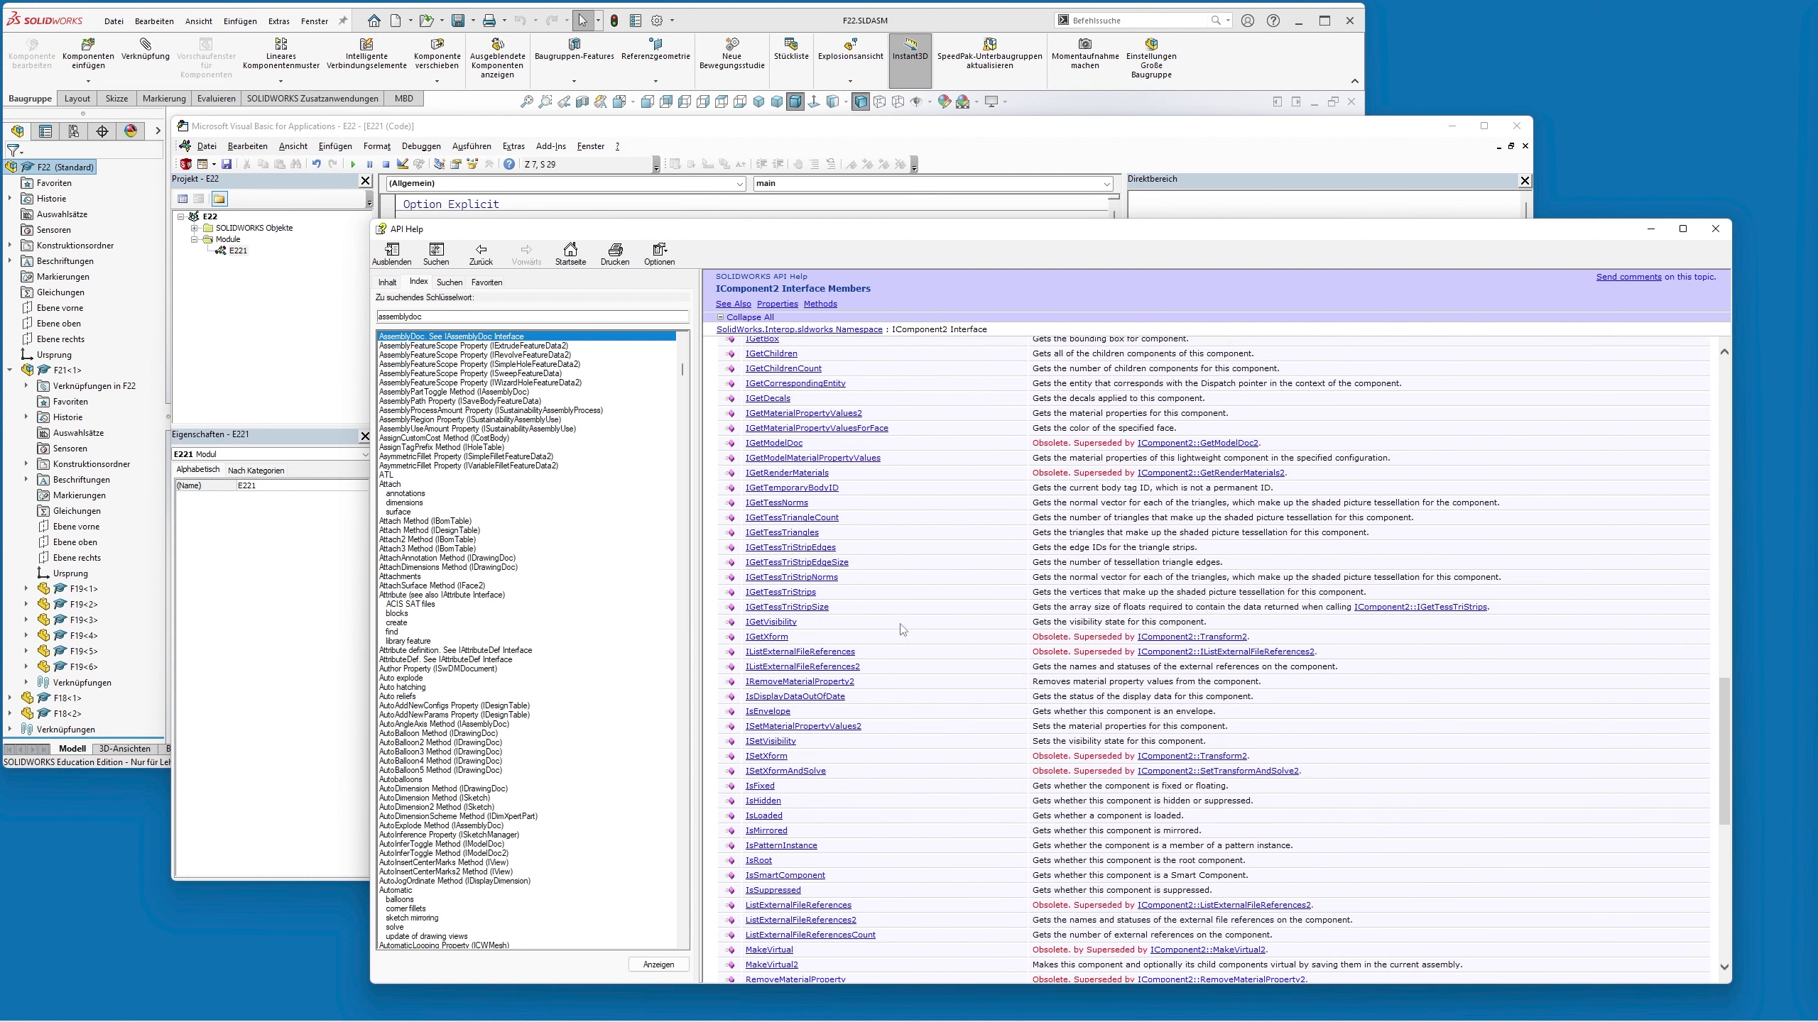
scroll(902, 629, up, 5)
scroll(903, 635, up, 2)
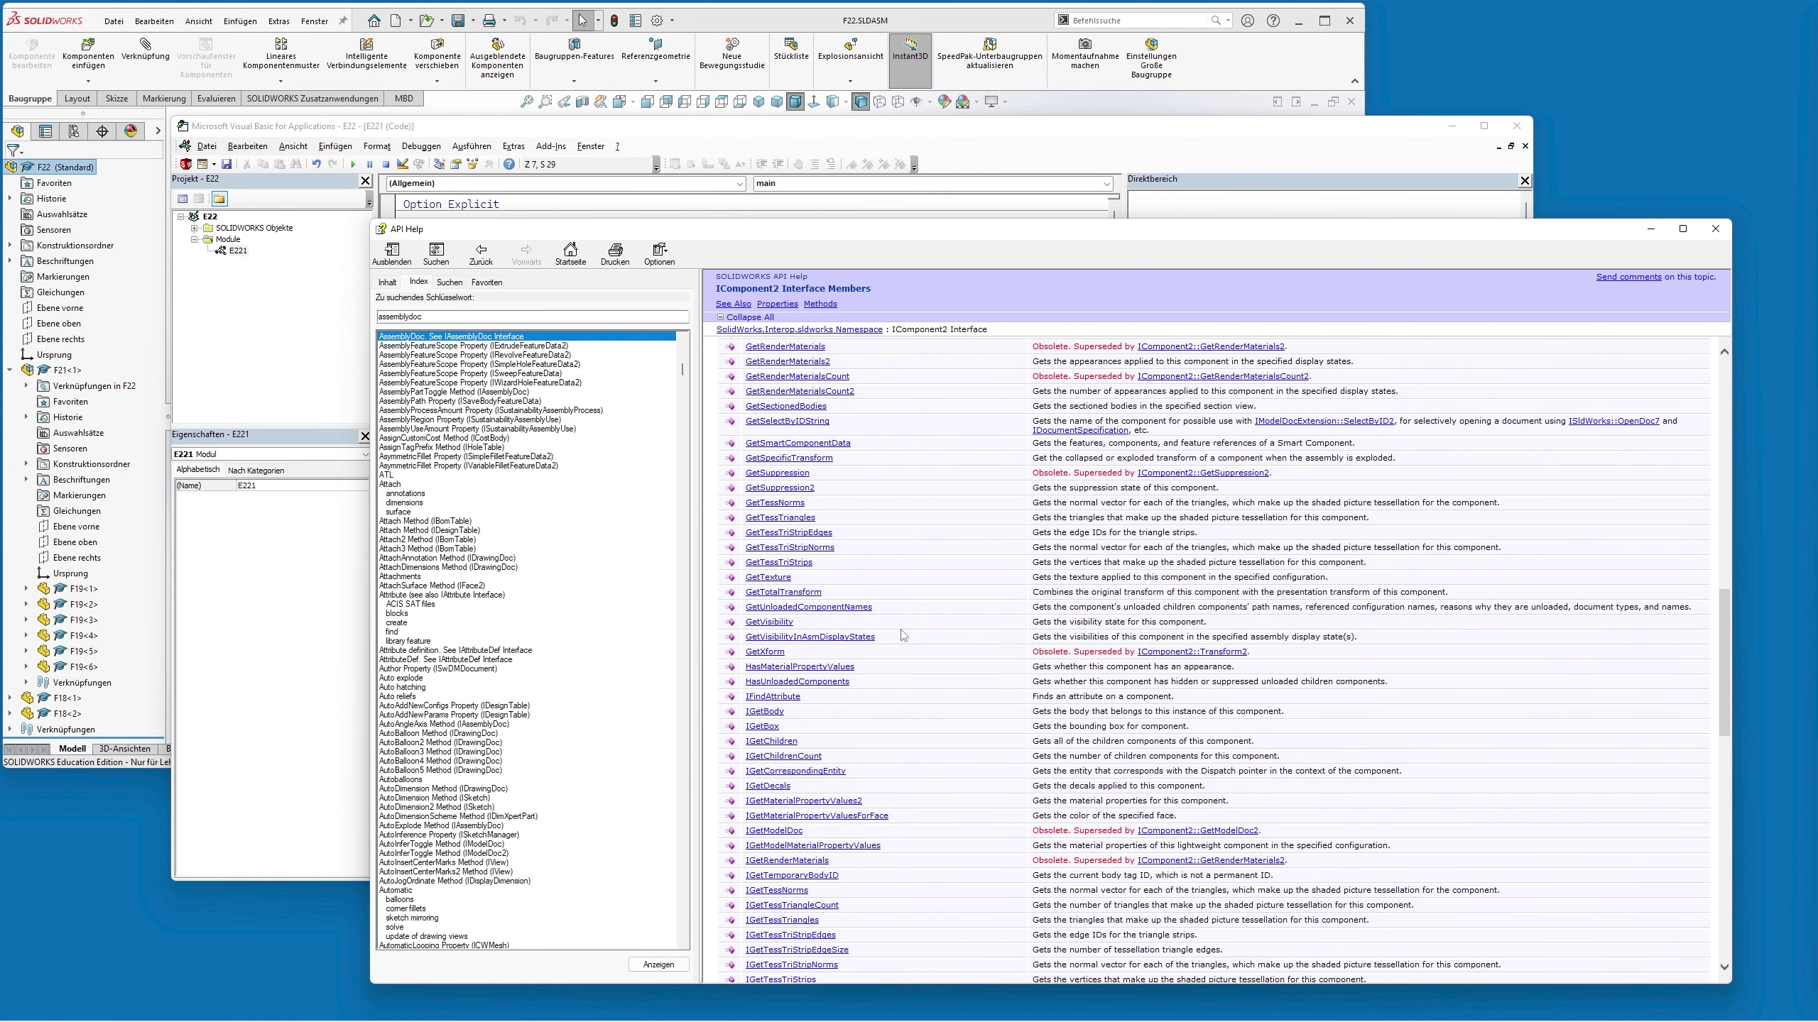
scroll(904, 635, up, 3)
scroll(903, 635, up, 6)
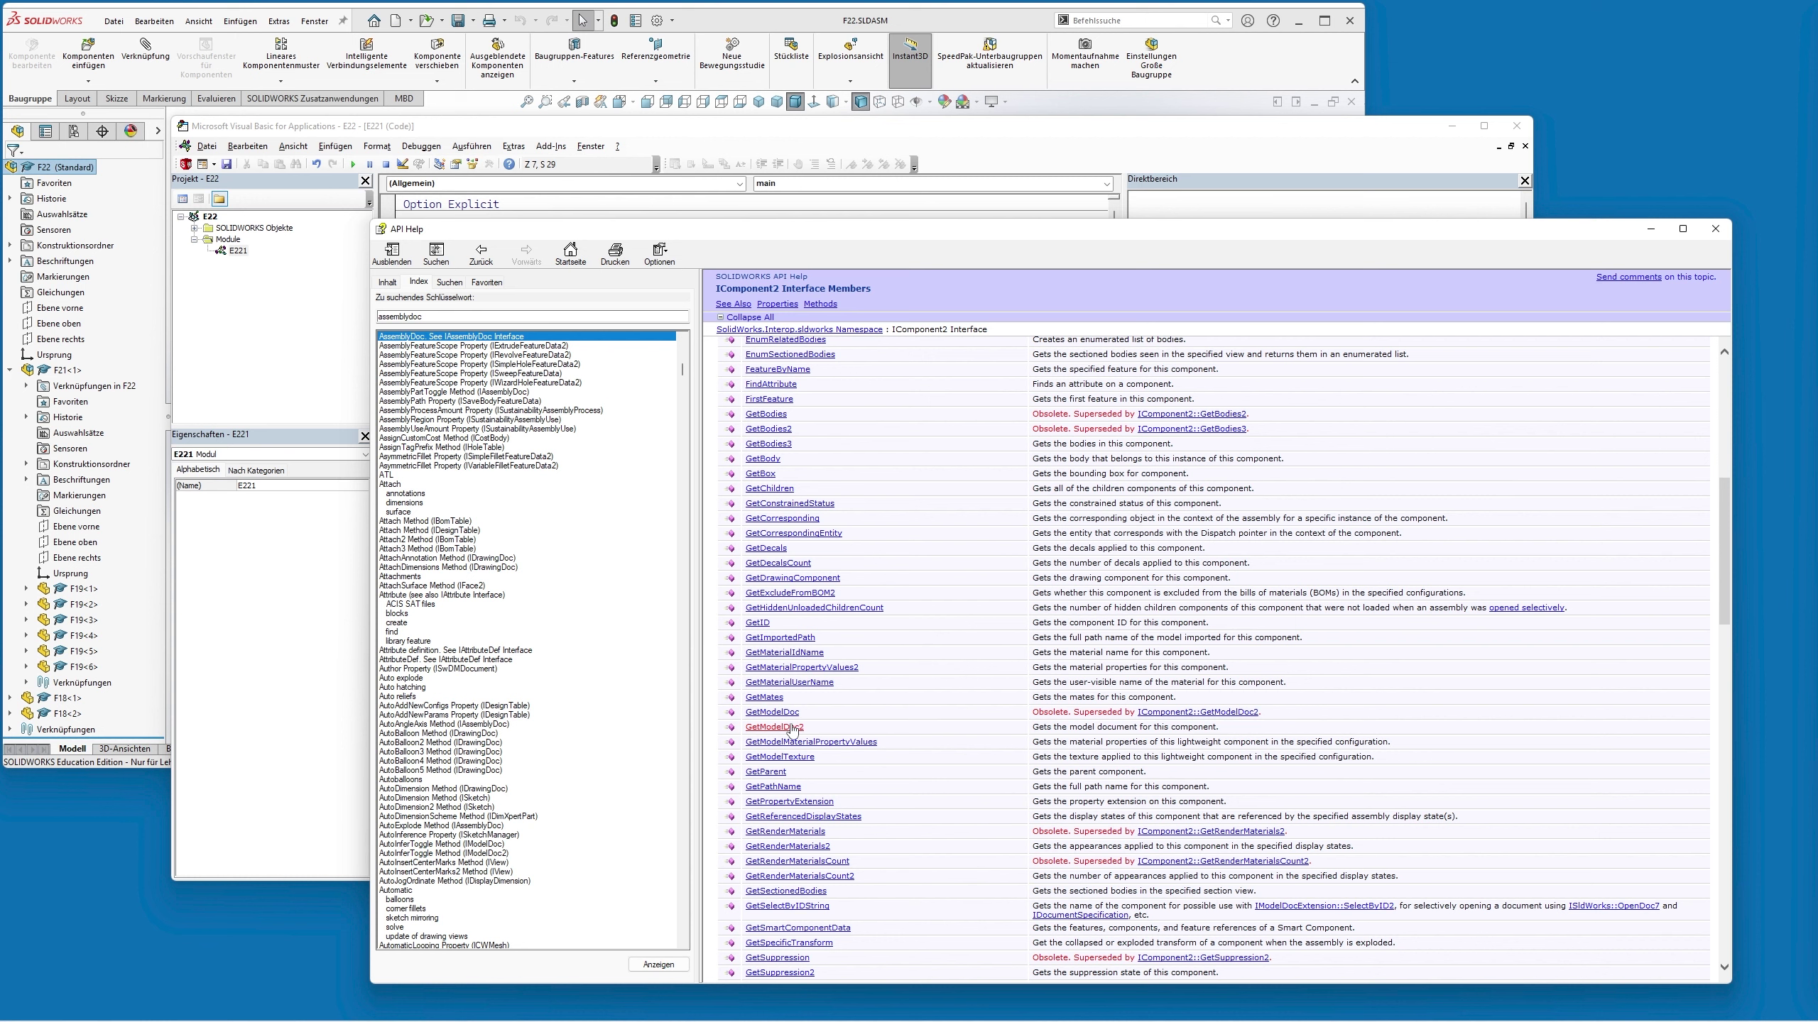
click(890, 133)
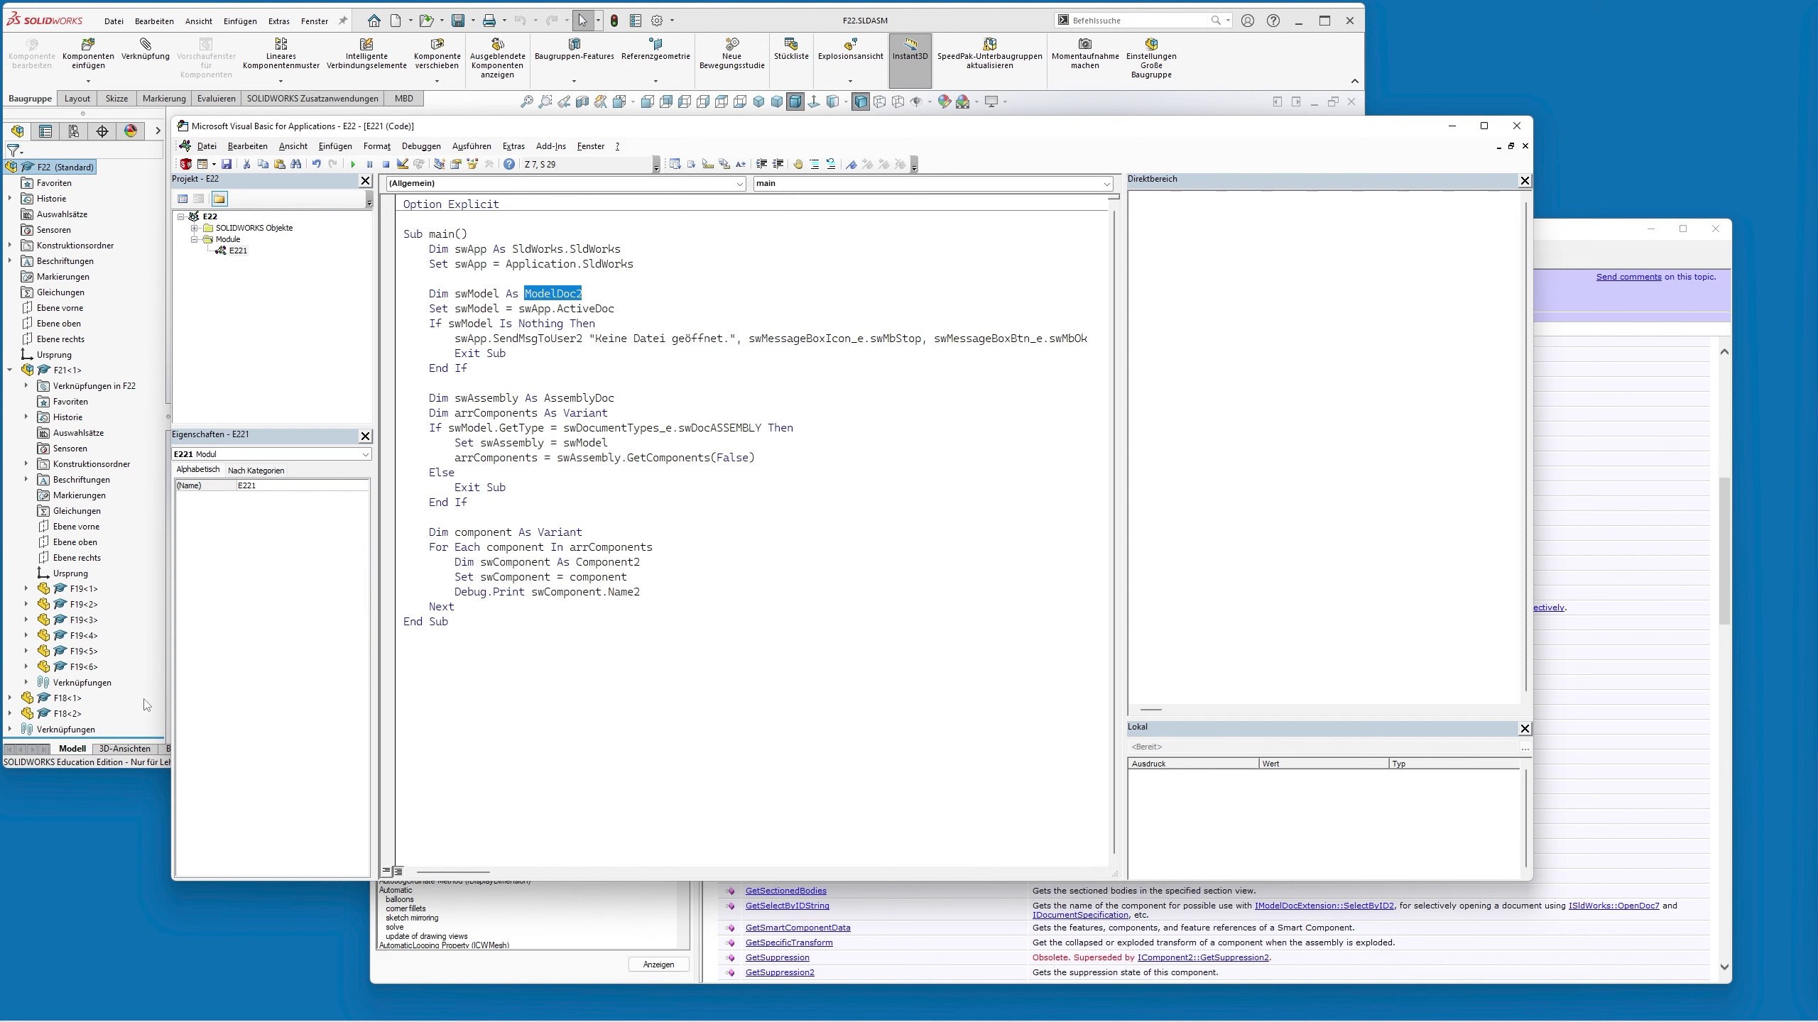
Suppress F18<1> with Unterdrücken, then rerun the macro to print F18-1, F21-1, subcomponents and F18-2
right_click(66, 704)
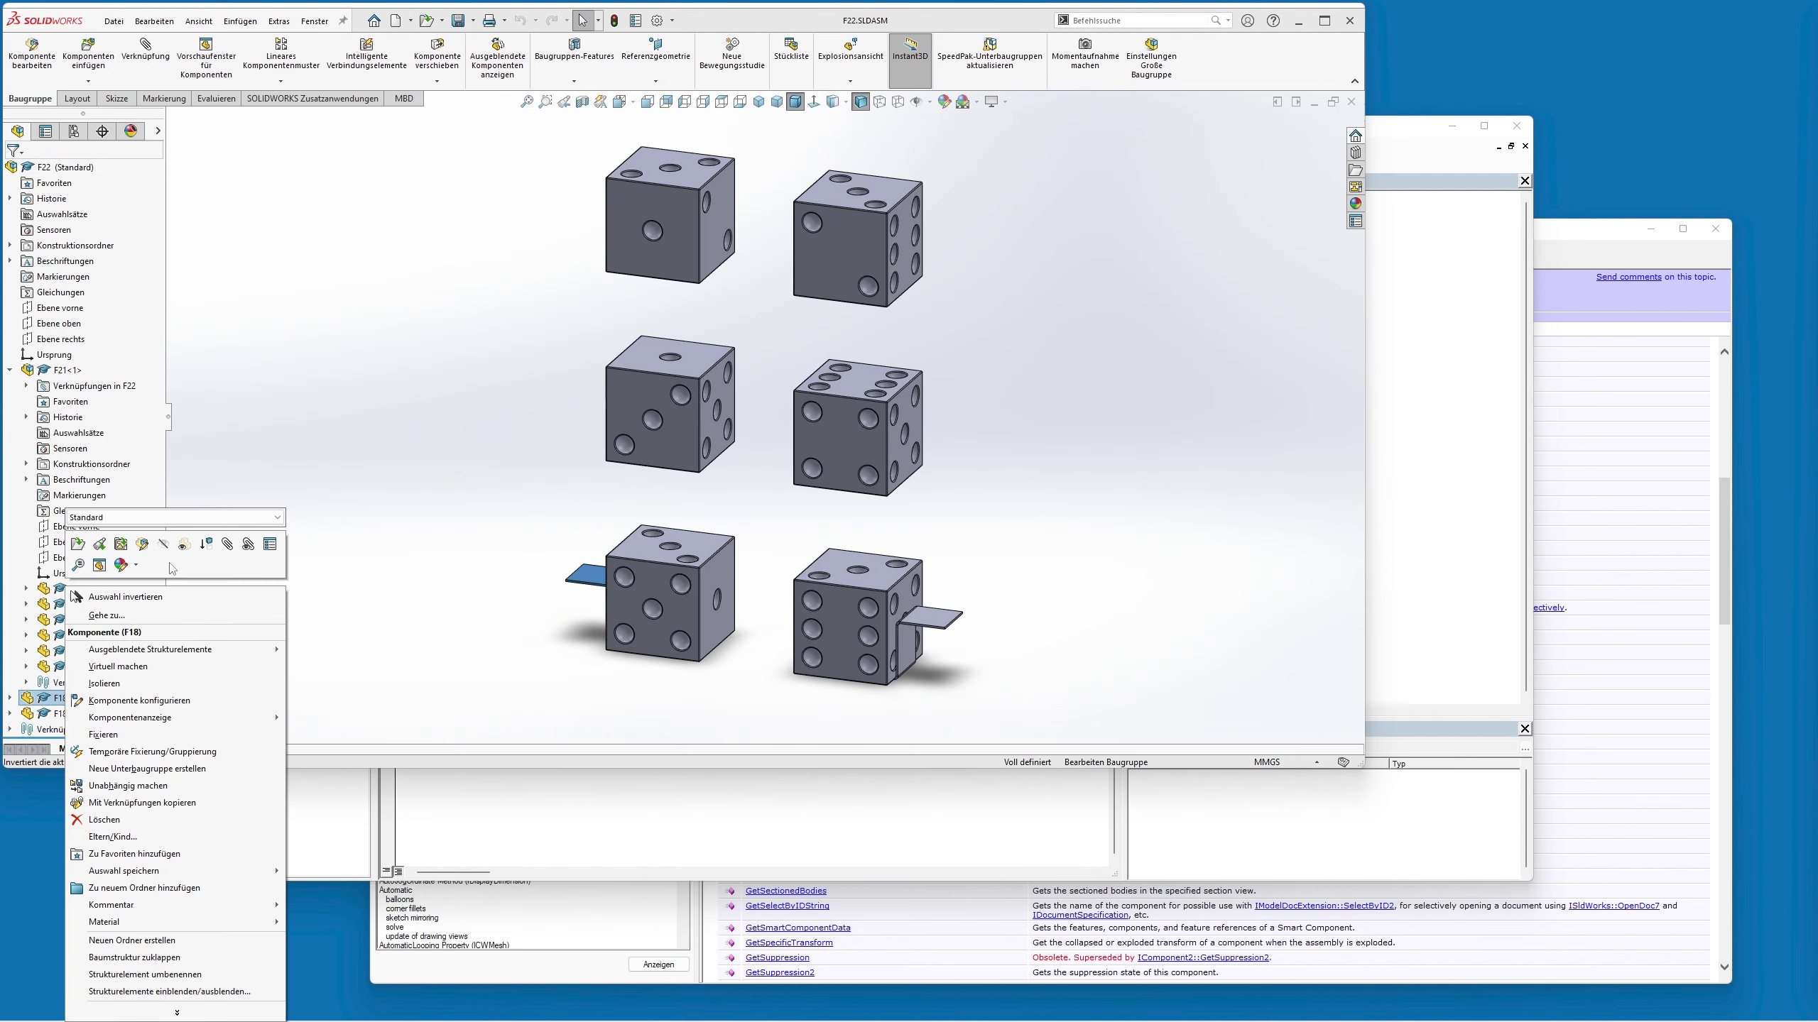
click(207, 545)
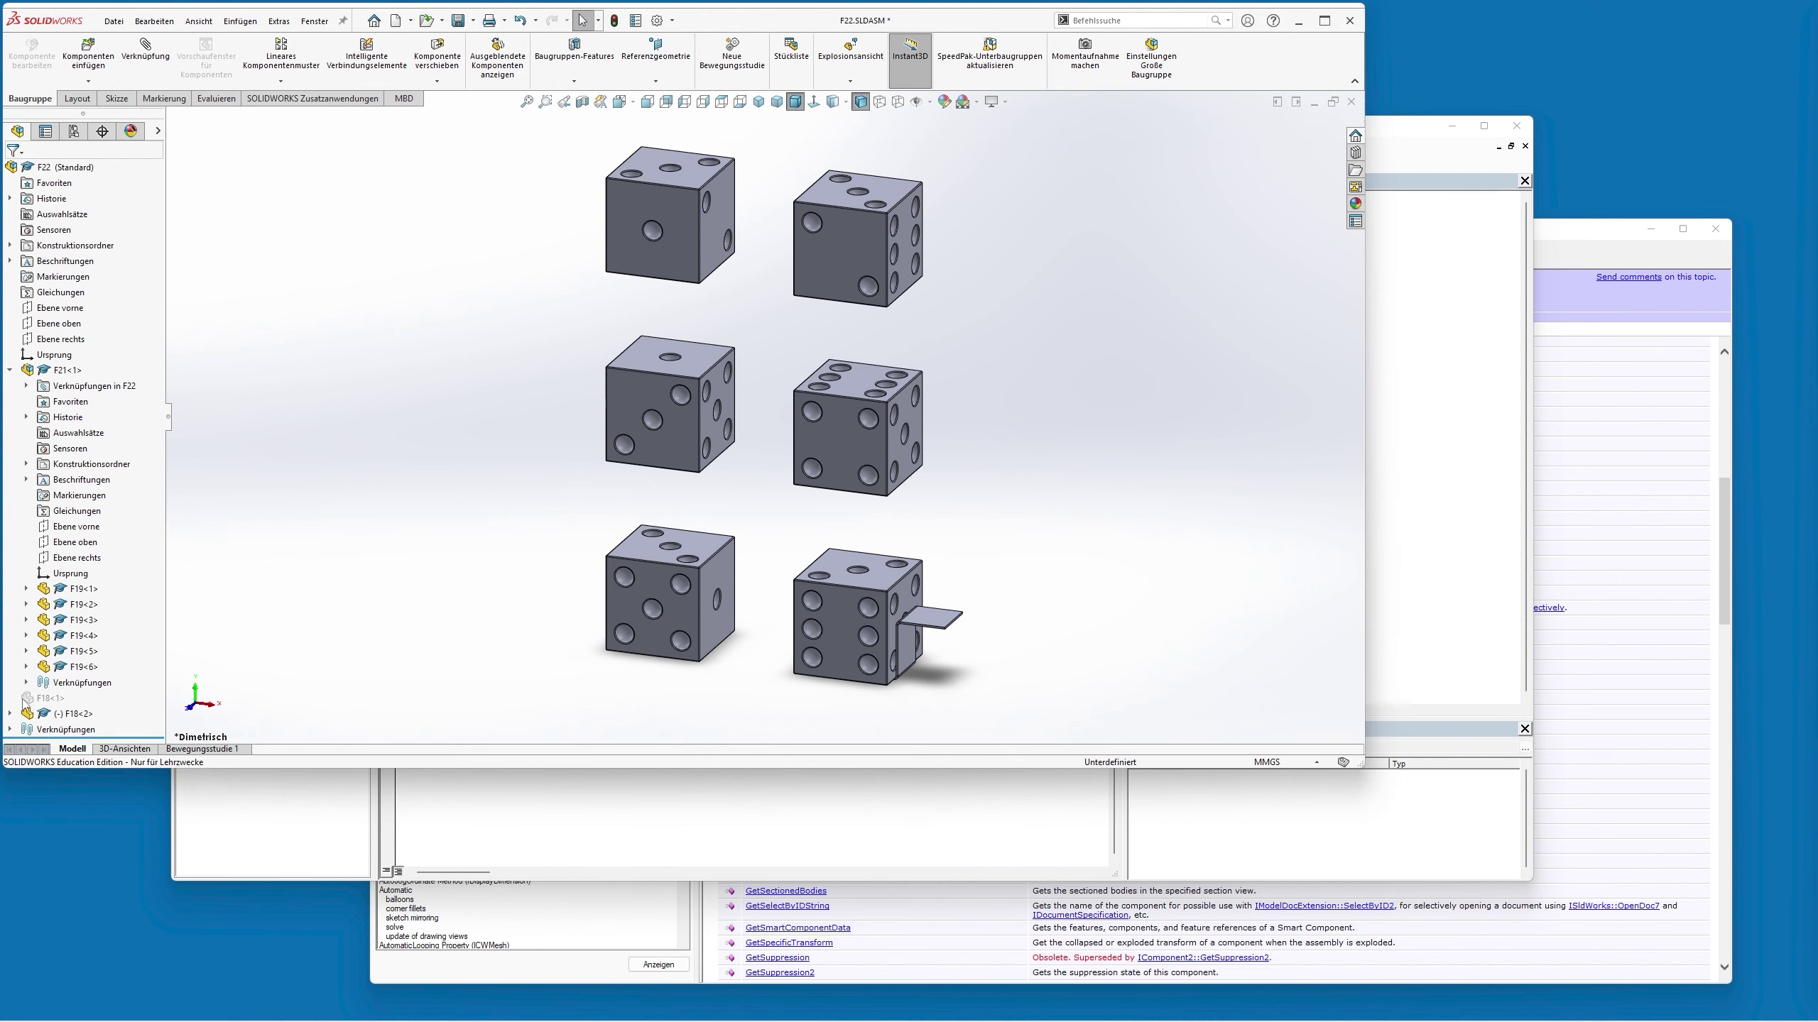
click(1378, 143)
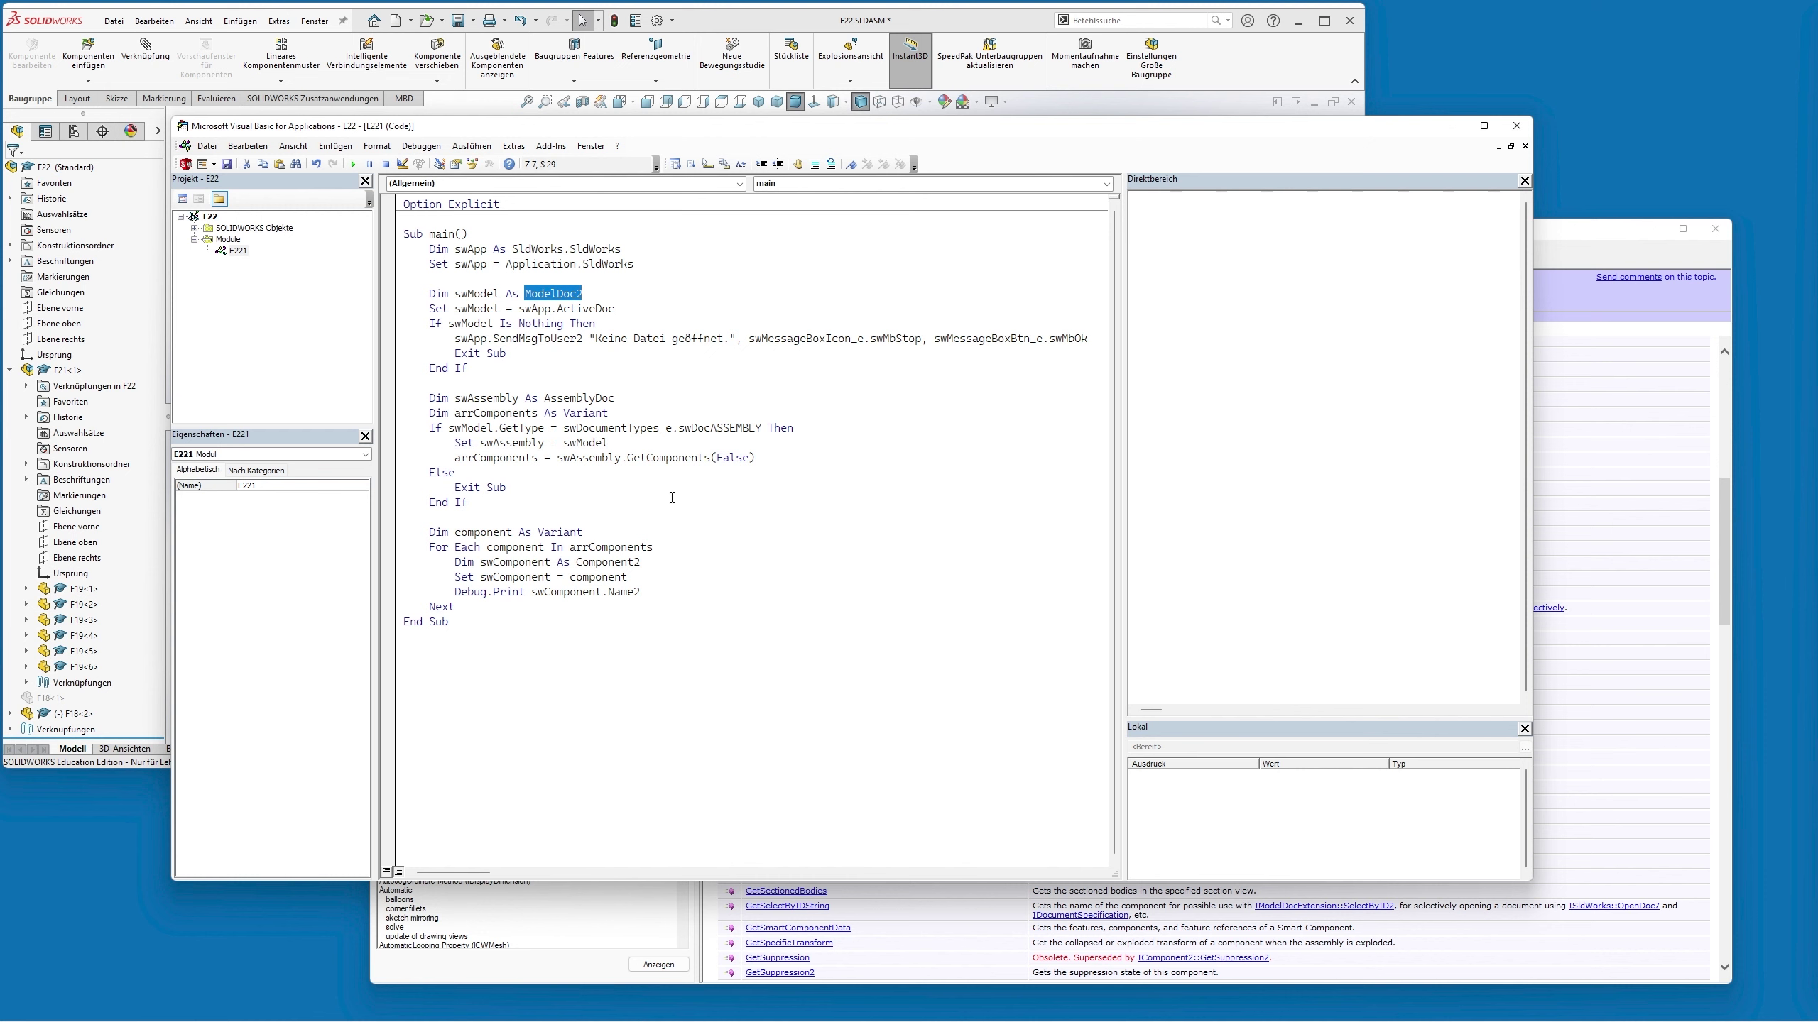
click(566, 460)
click(353, 164)
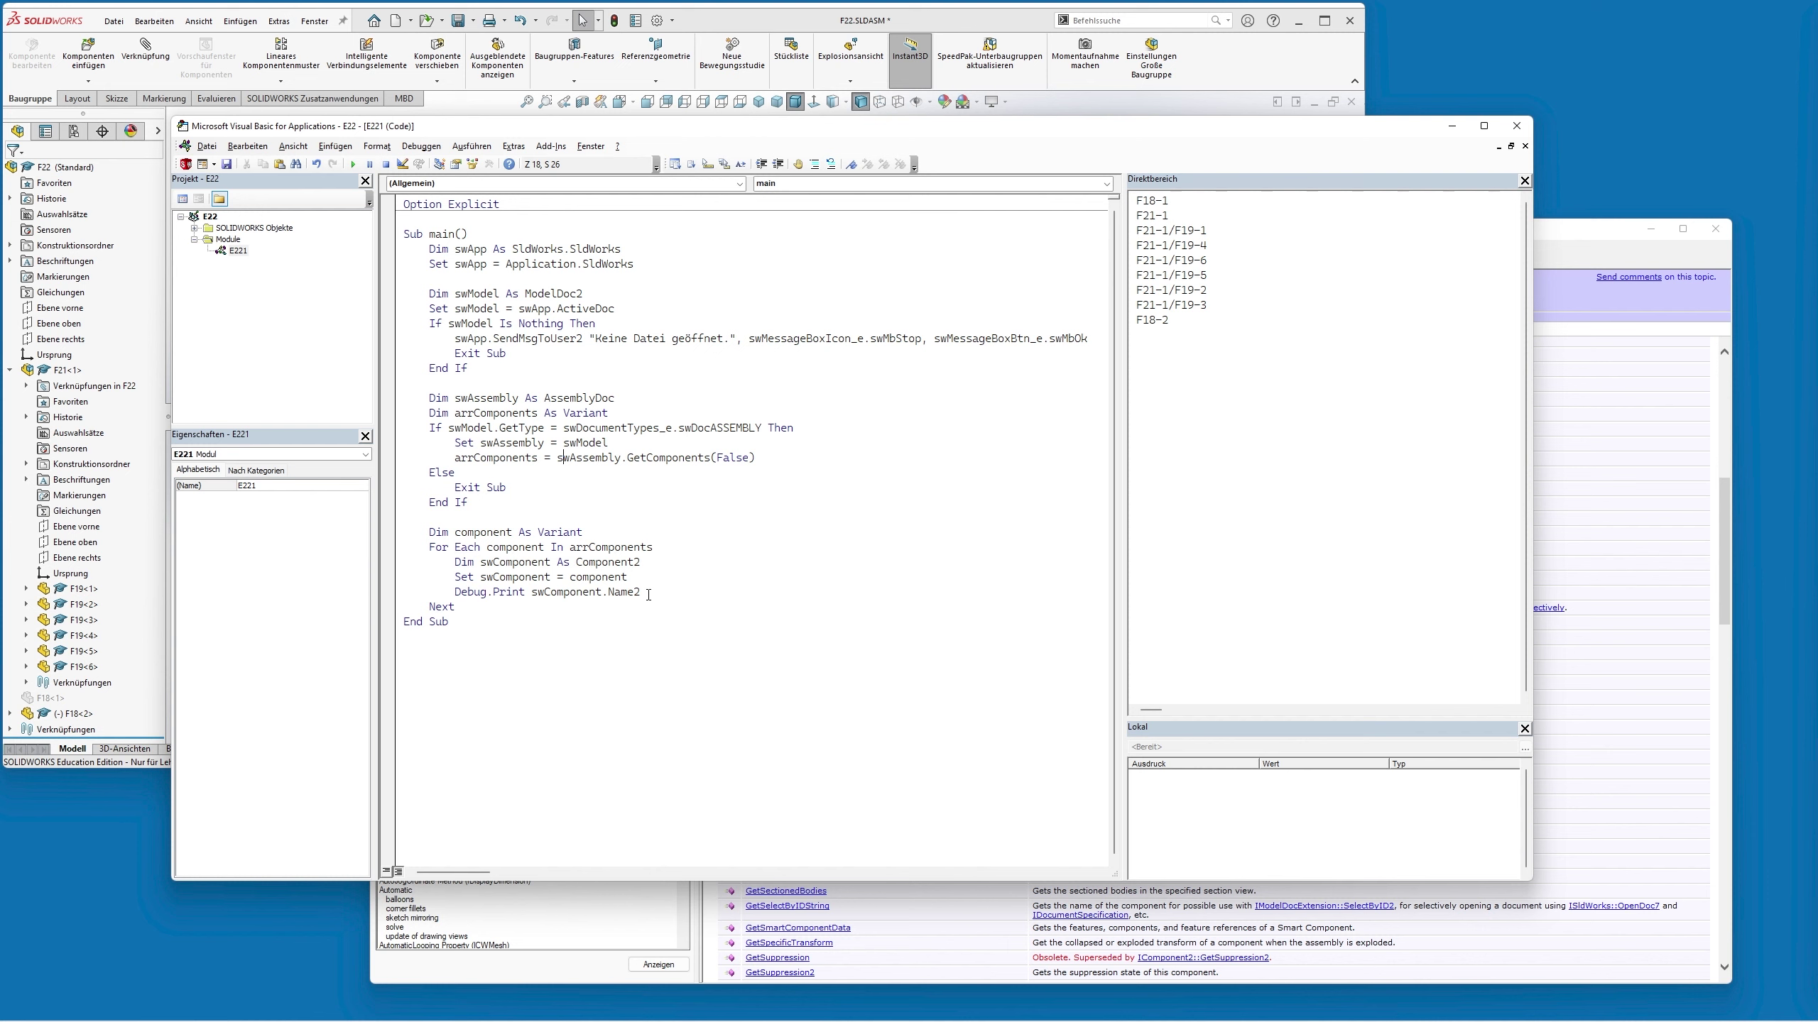
Declare 'Dim tempMD2 As ModelDoc2' on a new line inside the loop
key(Return)
text(dim)
text(temp)
text(M;)
text(s Mo)
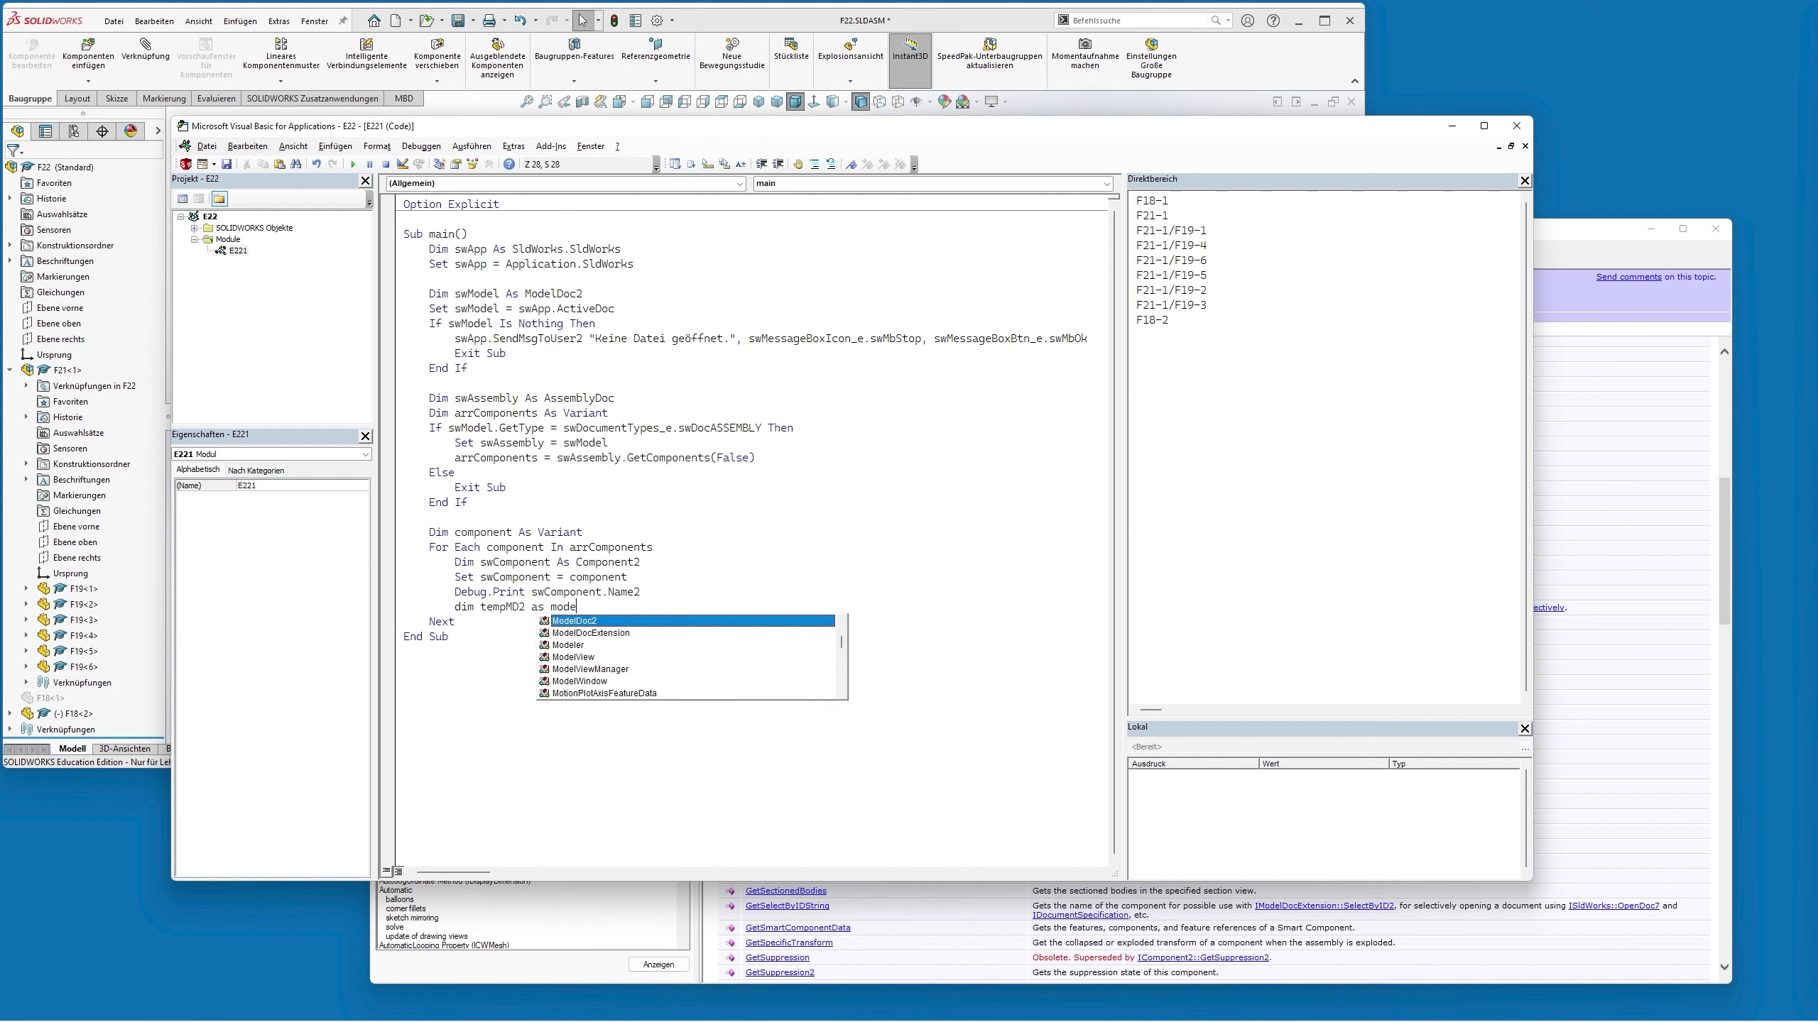
text(d)
key(Tab)
key(Return)
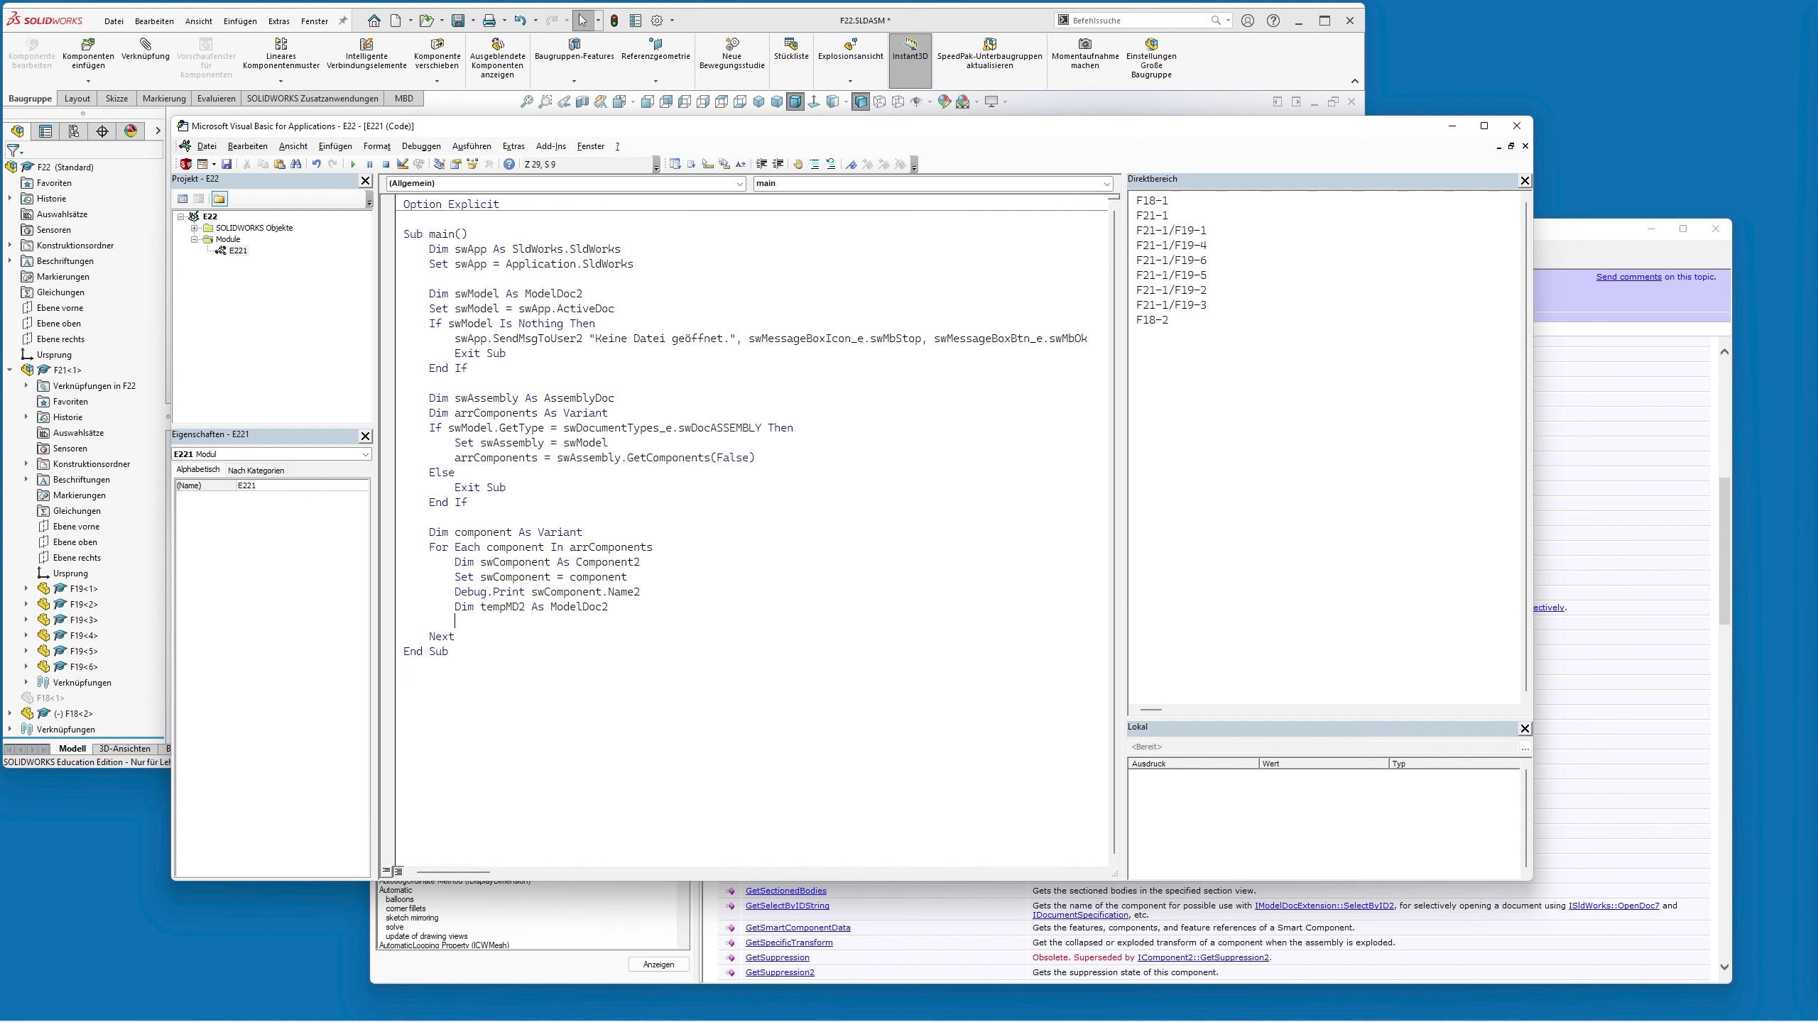
Add 'Set tempMD2 = swComponent.GetModelDoc2' and show the GetModelDoc2 API Help page
text(s)
text(et tem)
text(pMD)
text(2 = s)
text(w)
text(componet.)
key(BackSpace)
key(BackSpace)
text(nt.)
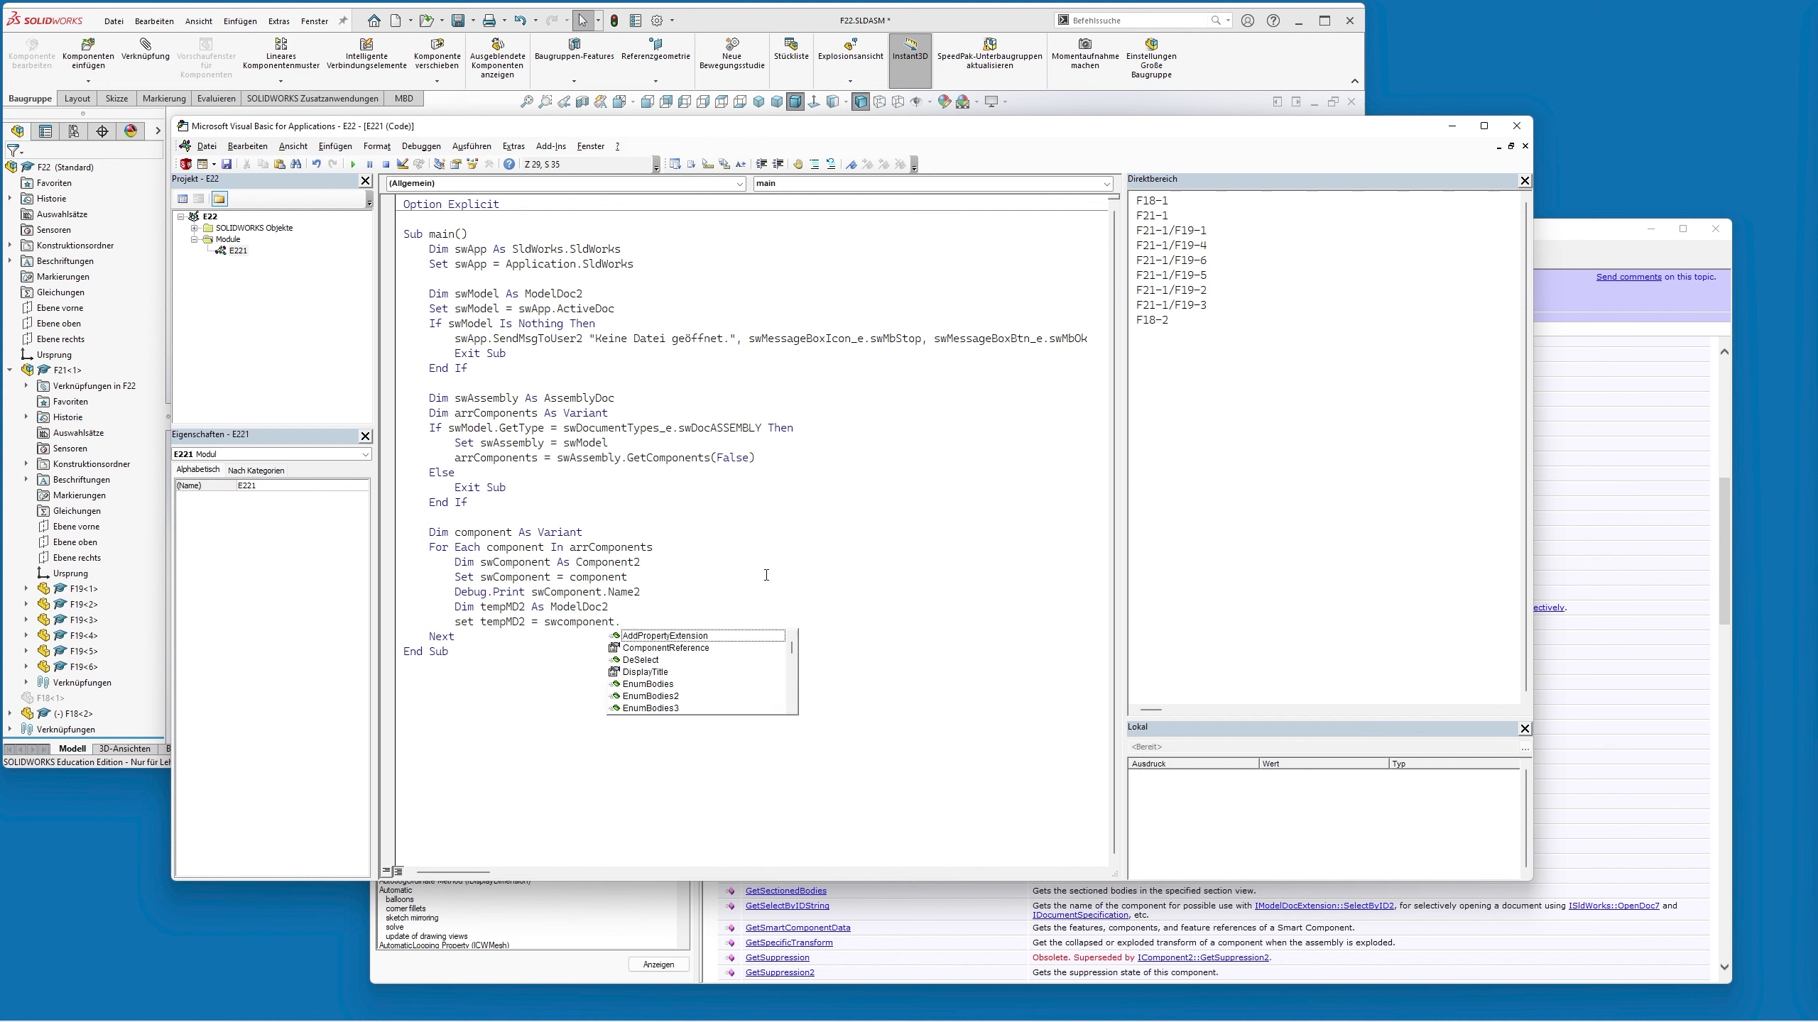
text(getmode)
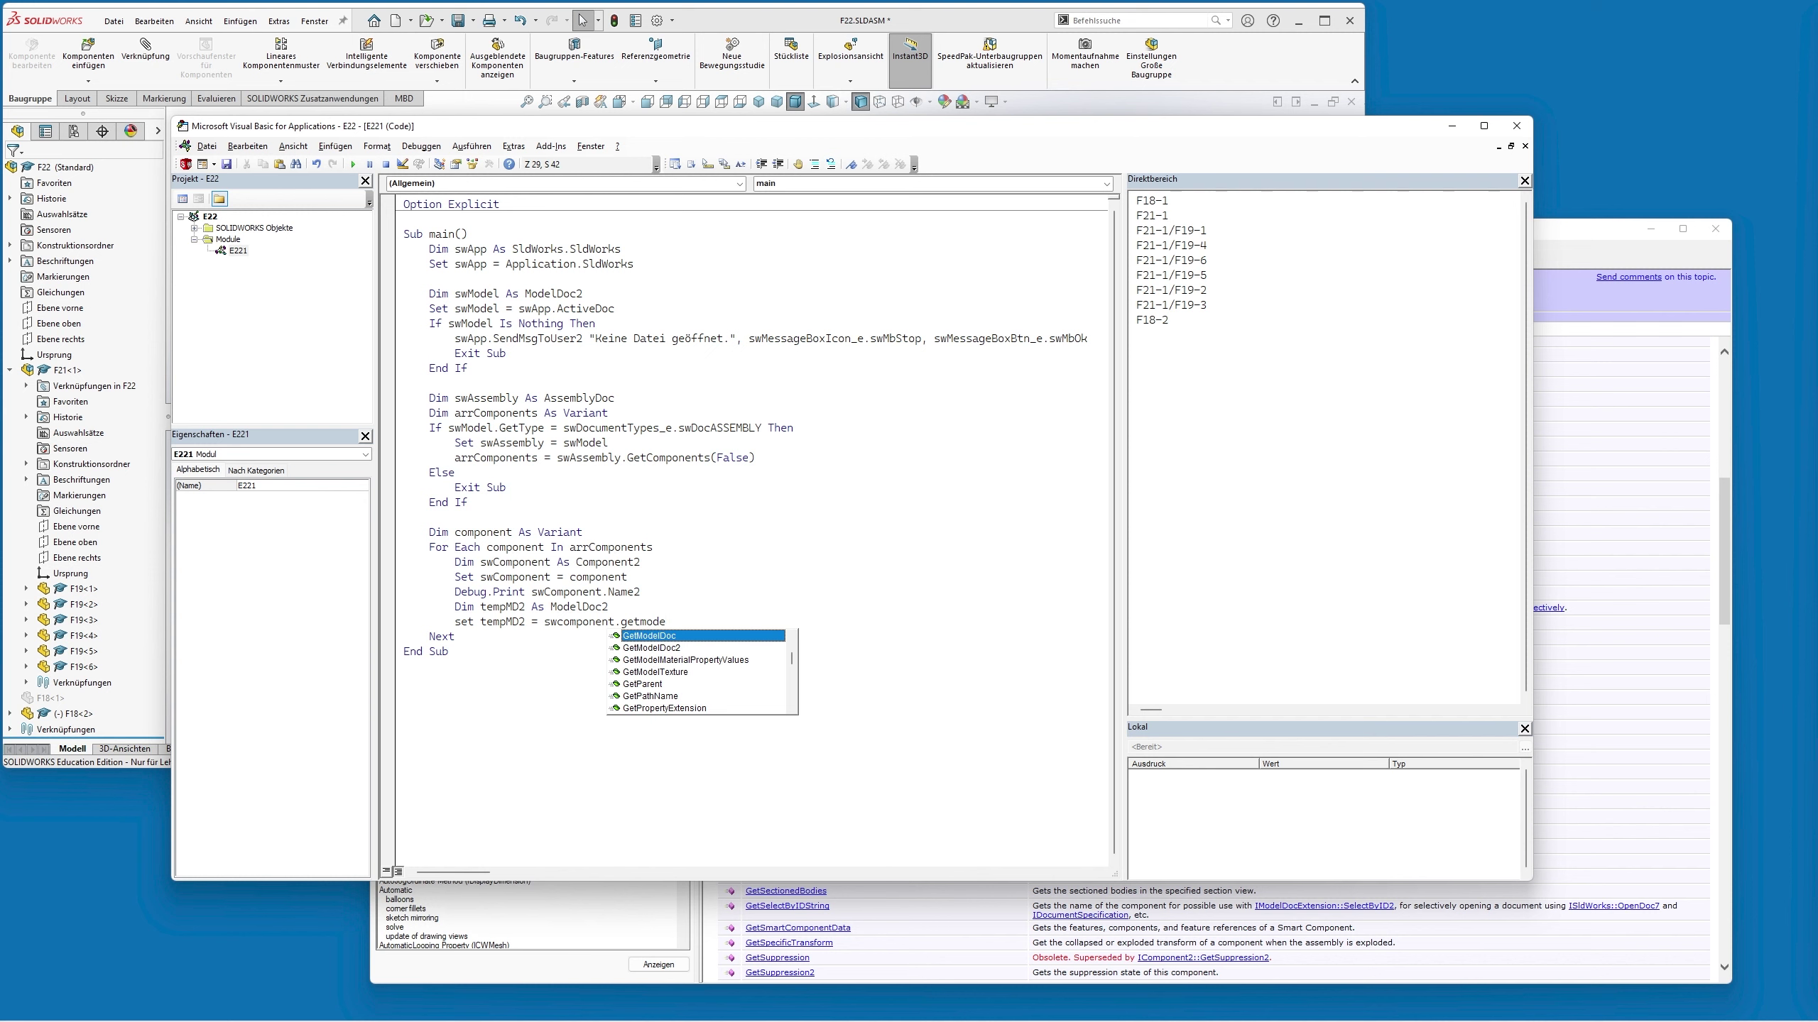
key(Down)
key(Tab)
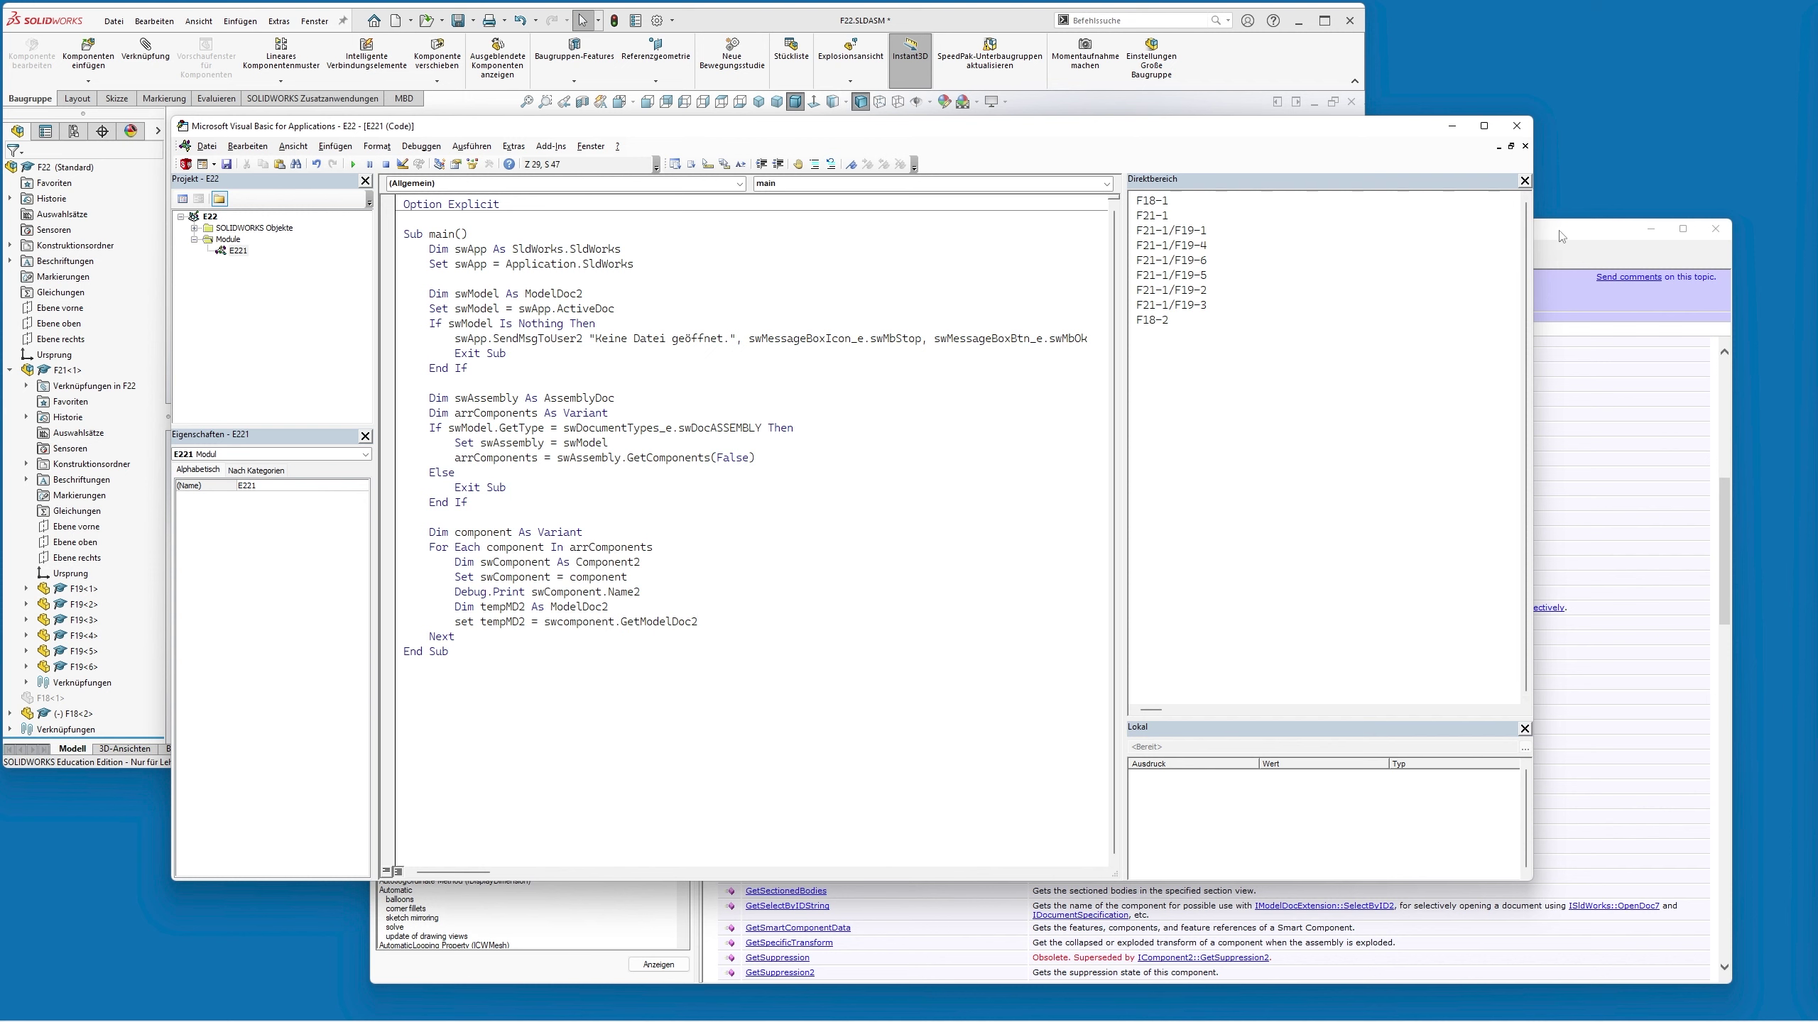
click(1561, 238)
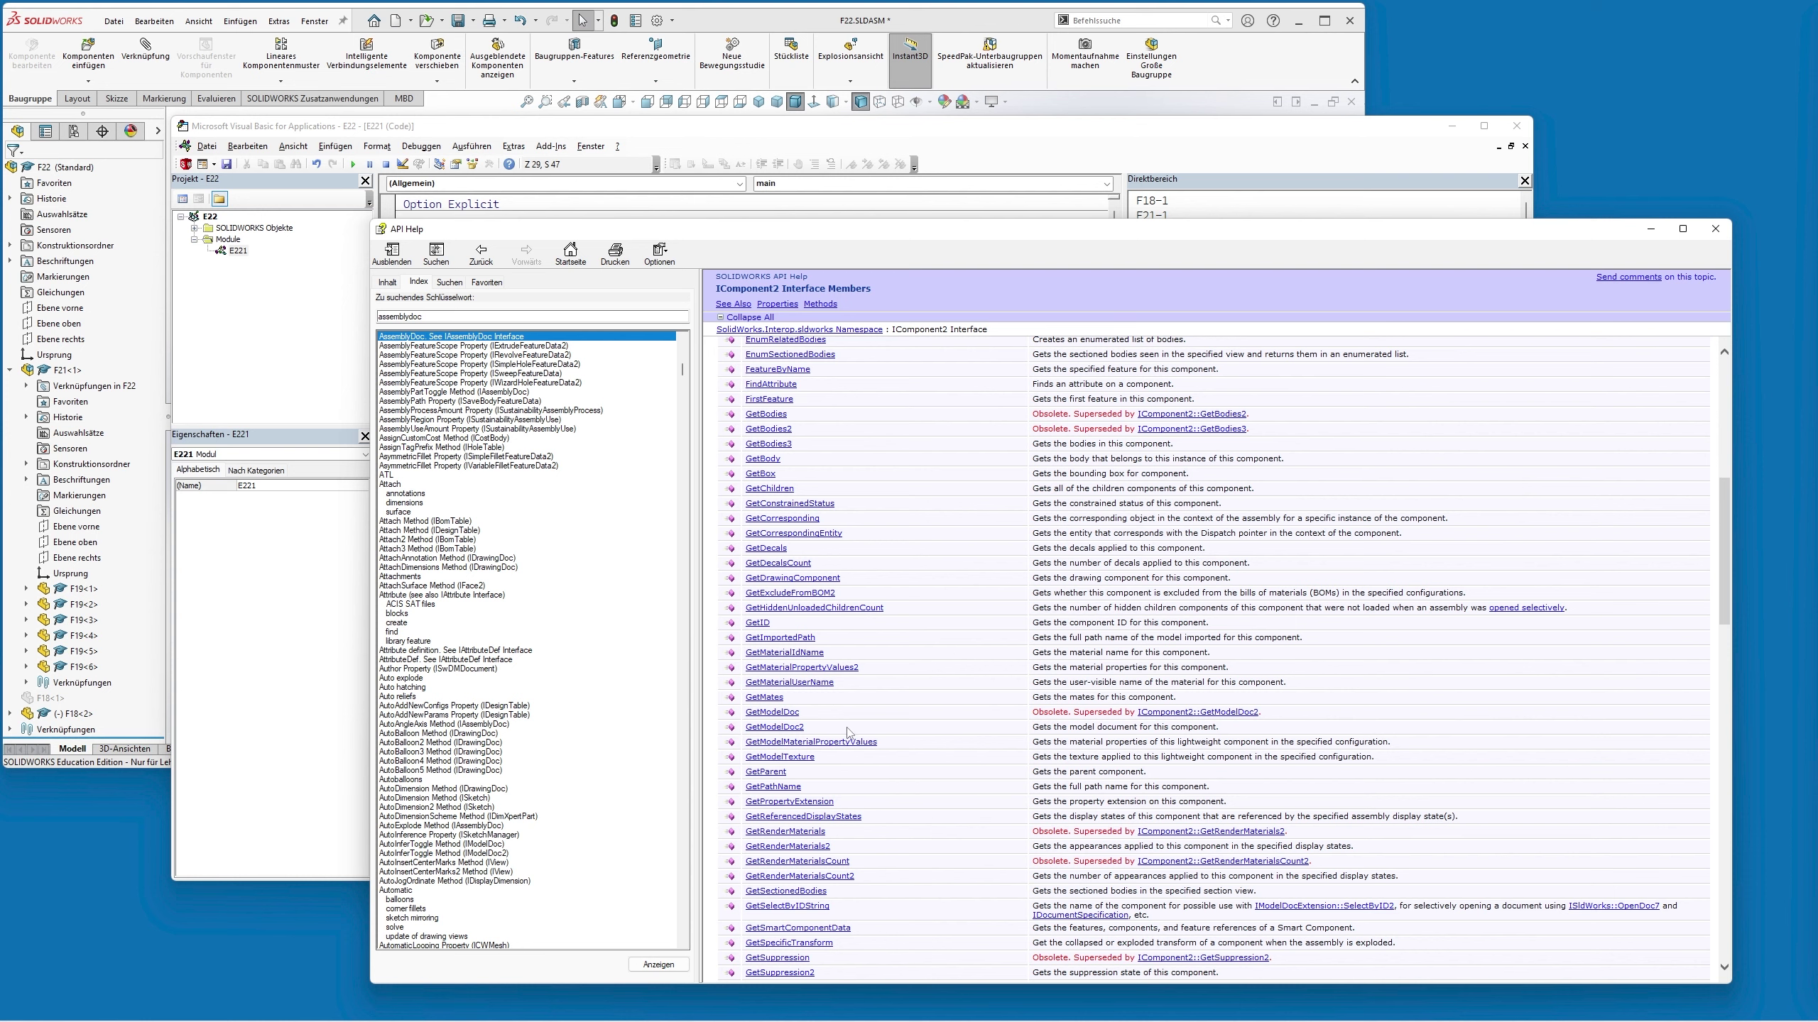
click(793, 728)
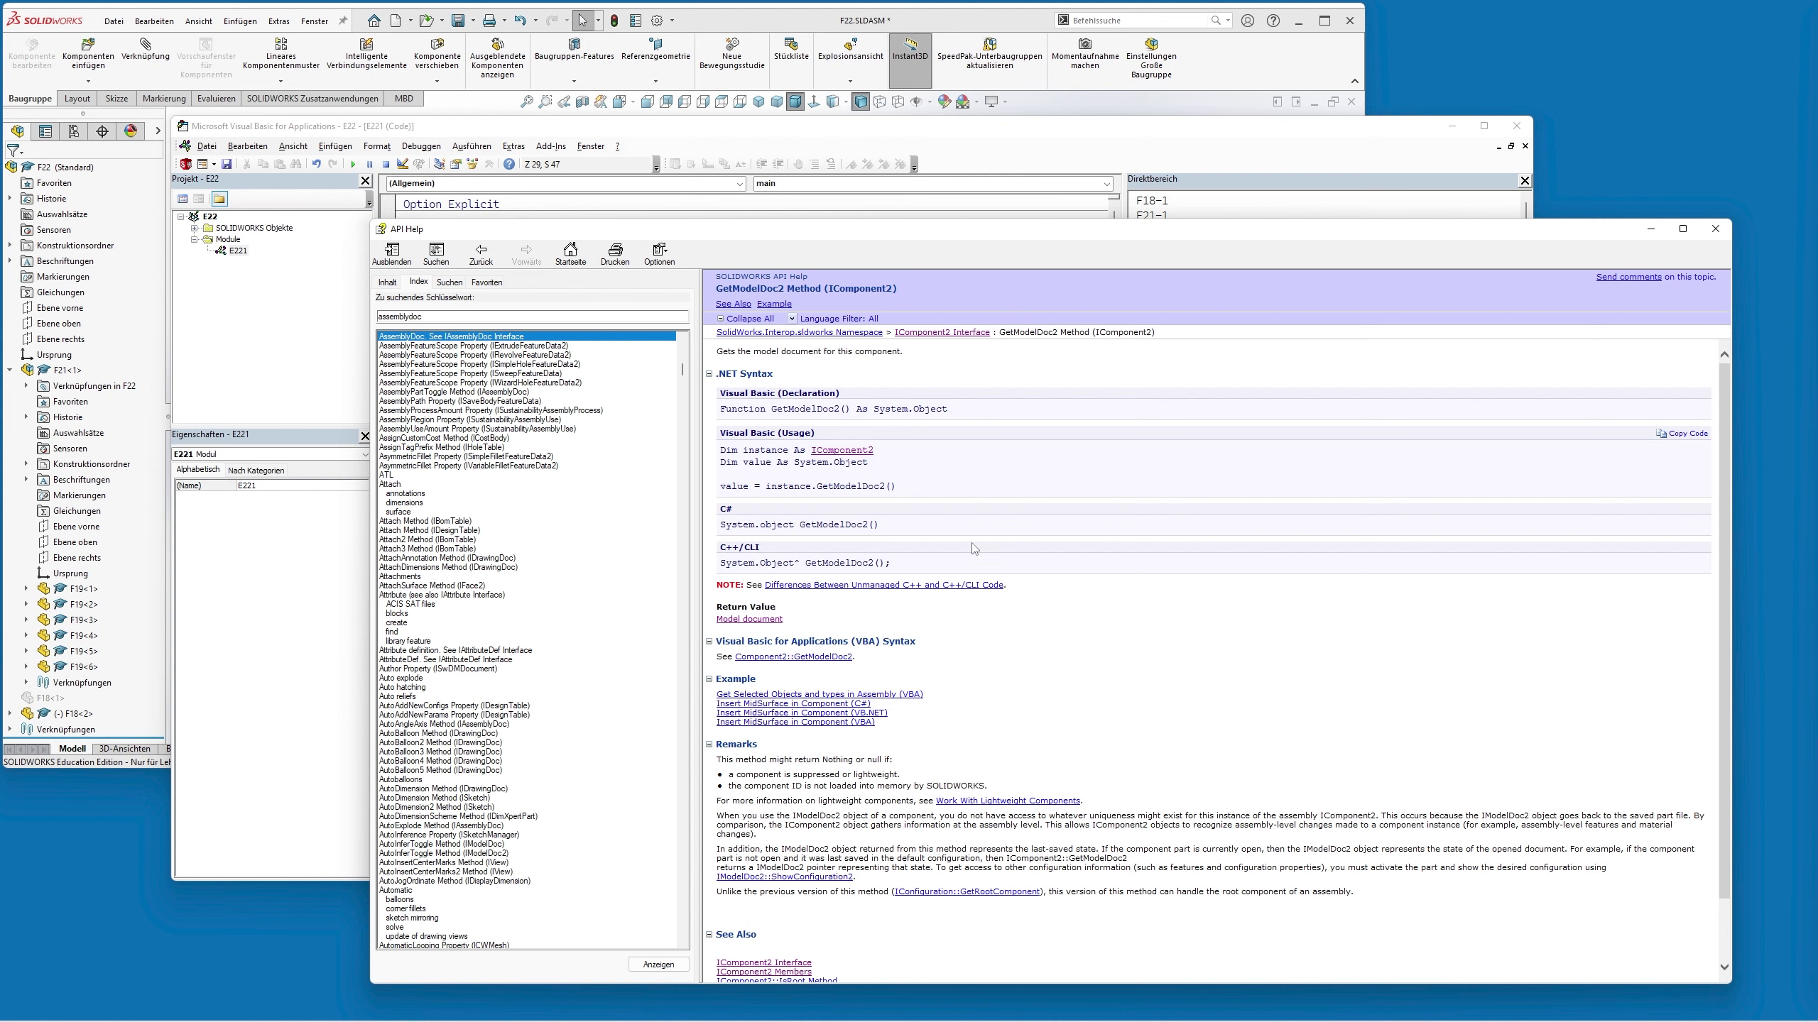
Check the GetModelDoc2 VBA syntax, then add a new line below the assignment
click(820, 657)
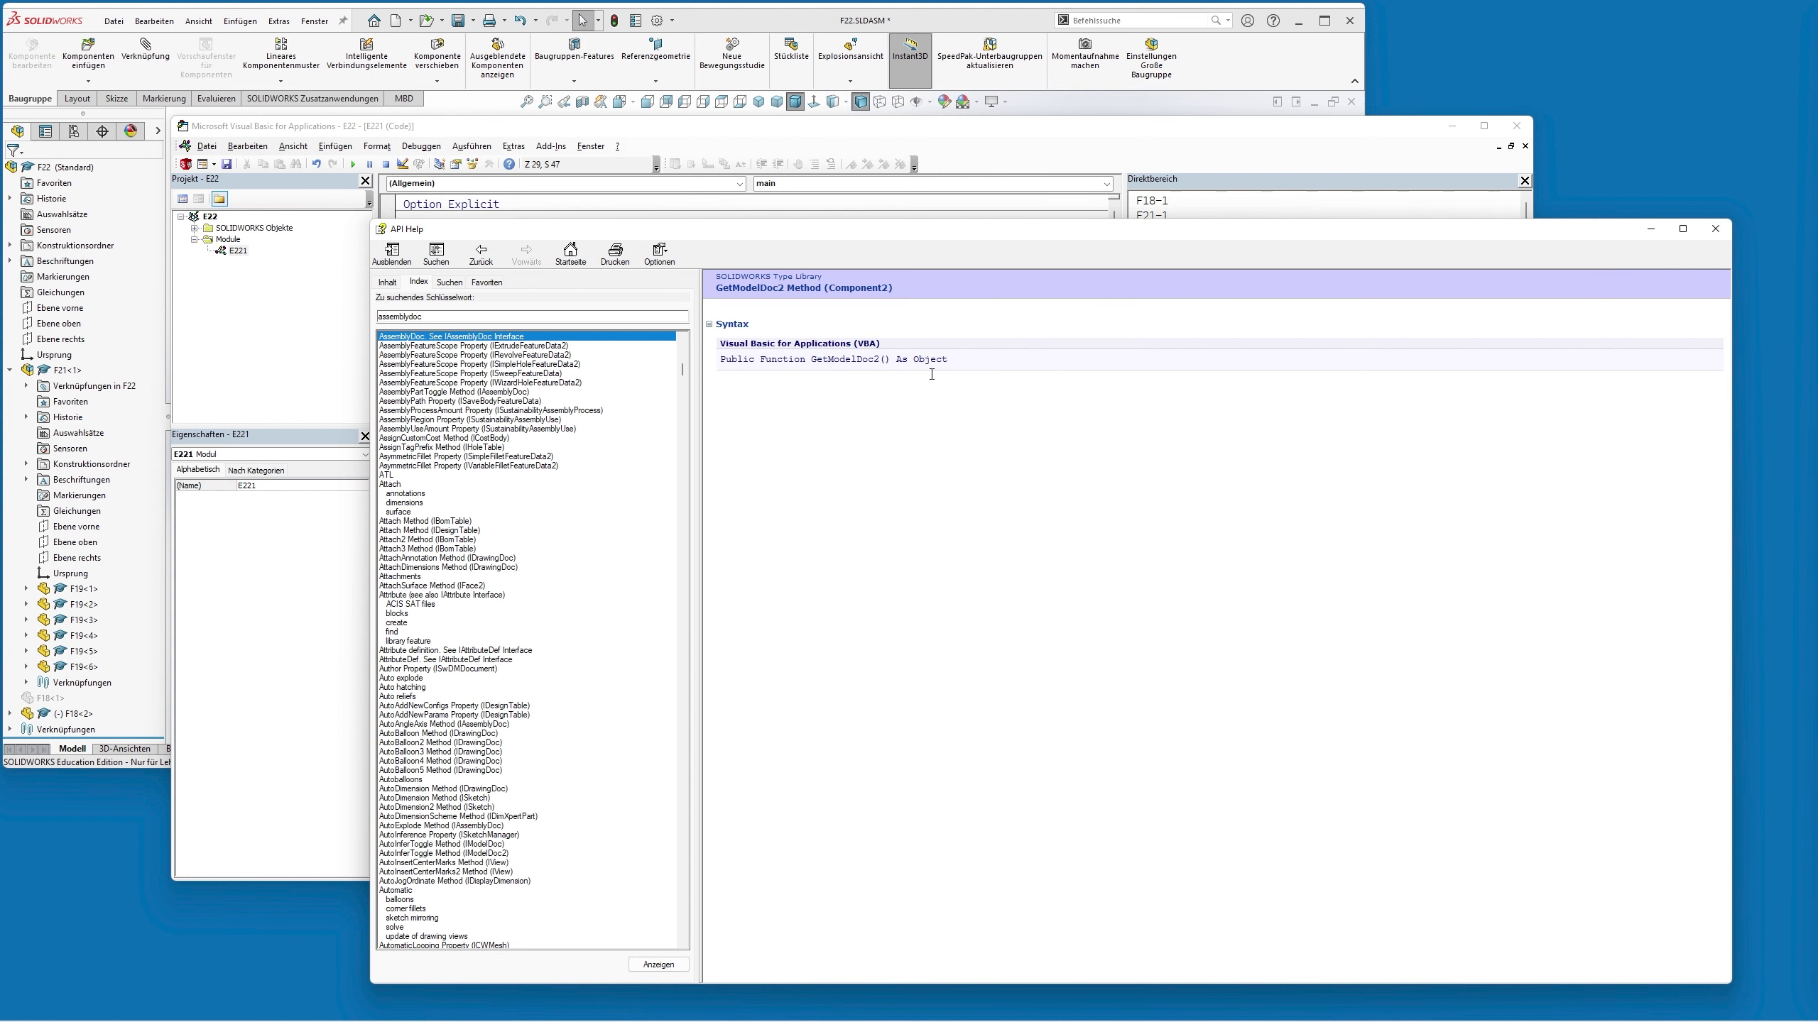
click(477, 254)
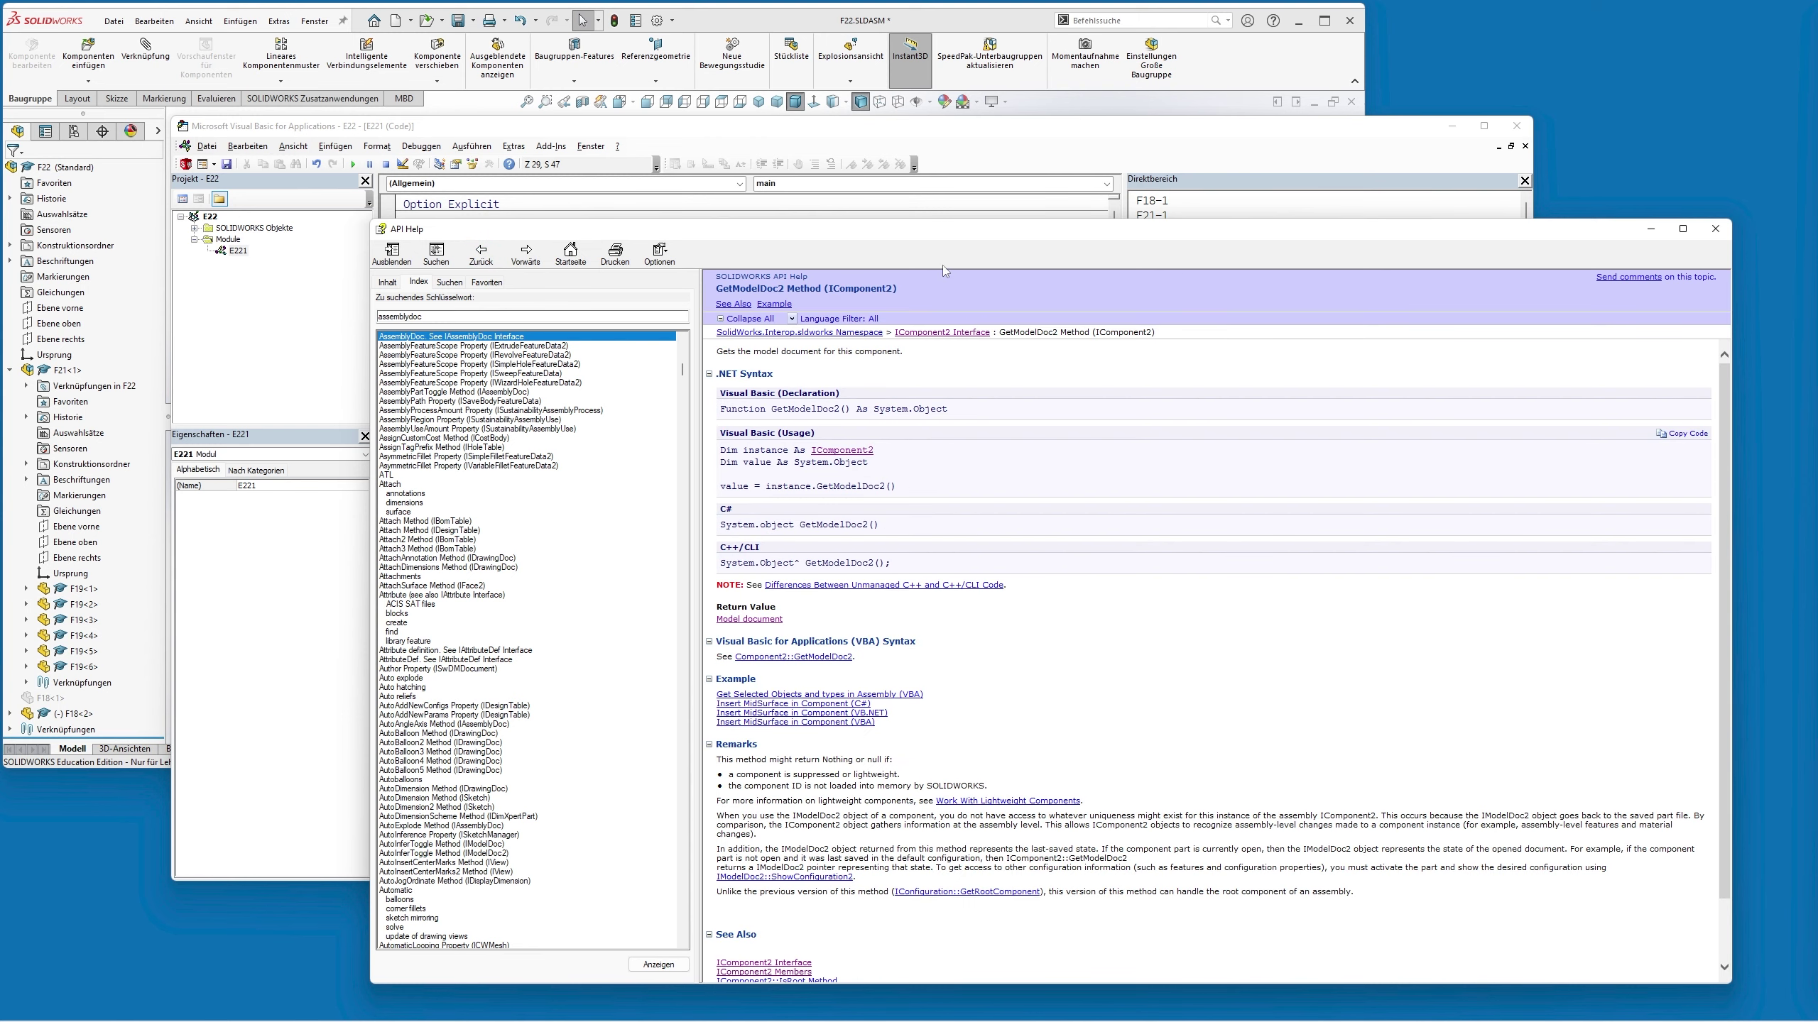
click(986, 129)
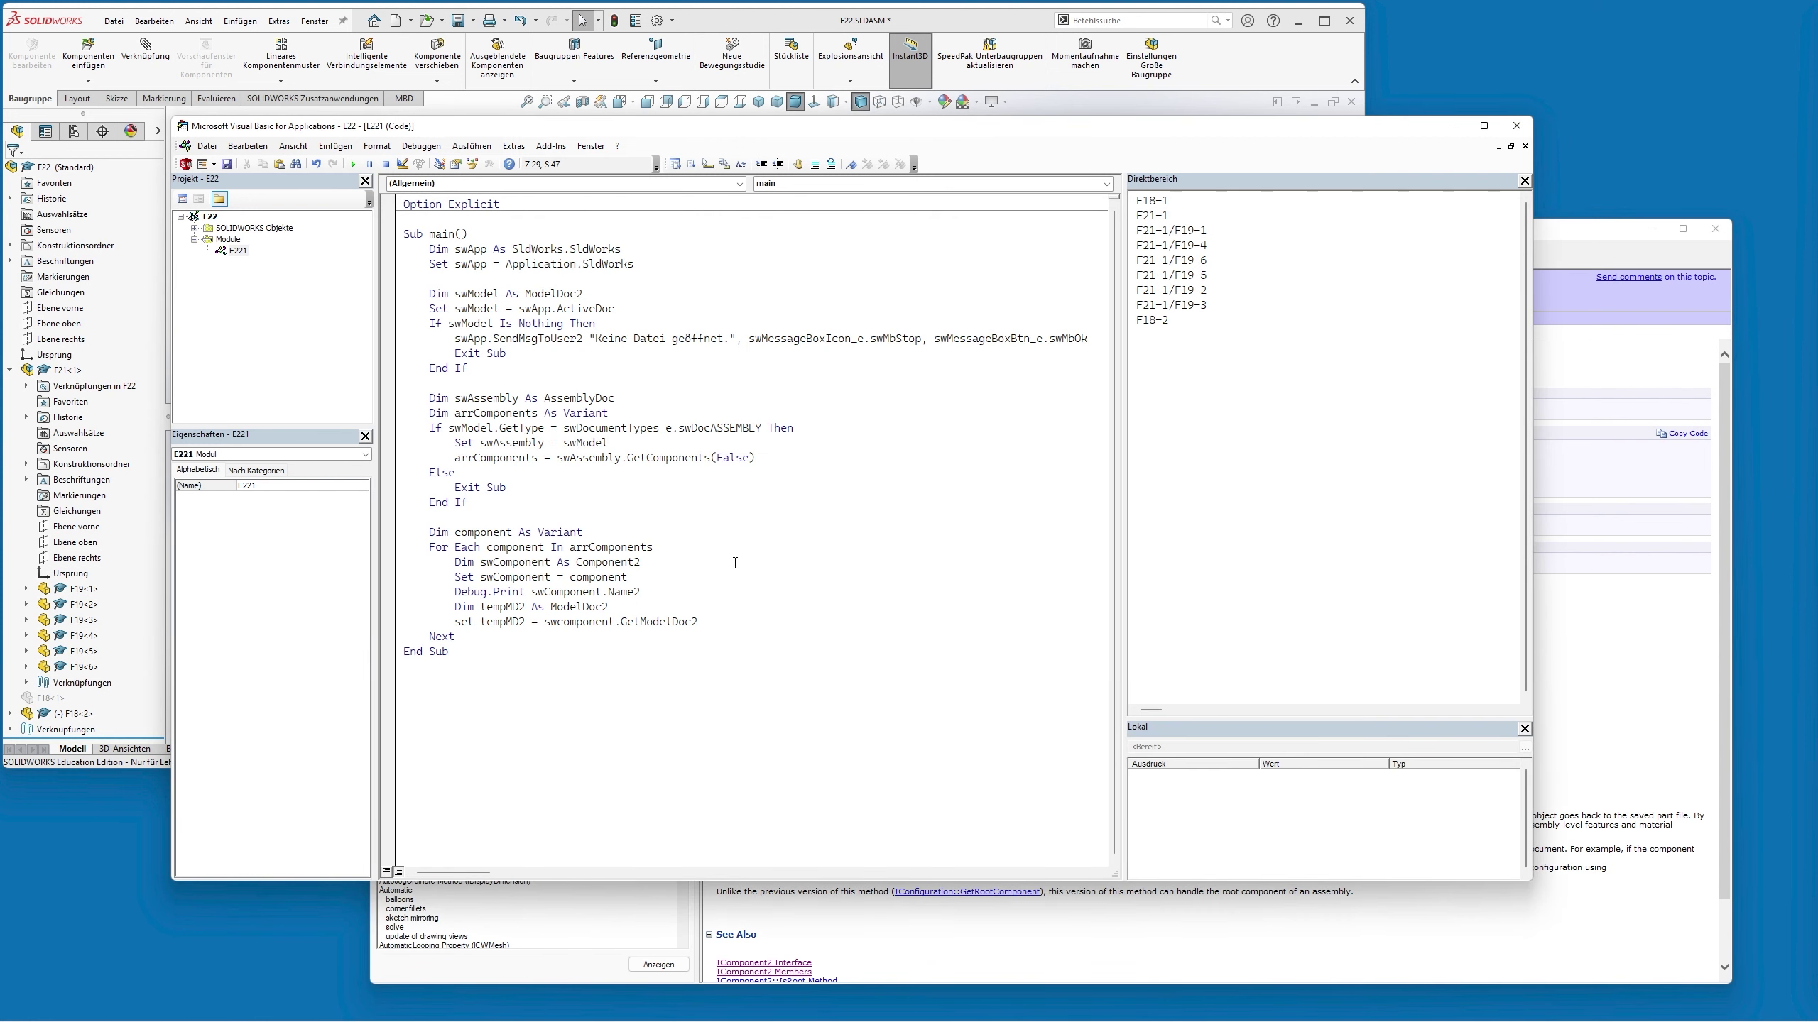
key(Return)
Browse the IModelDoc2 Interface Members list down to GetPathName, then return to the code
click(1551, 234)
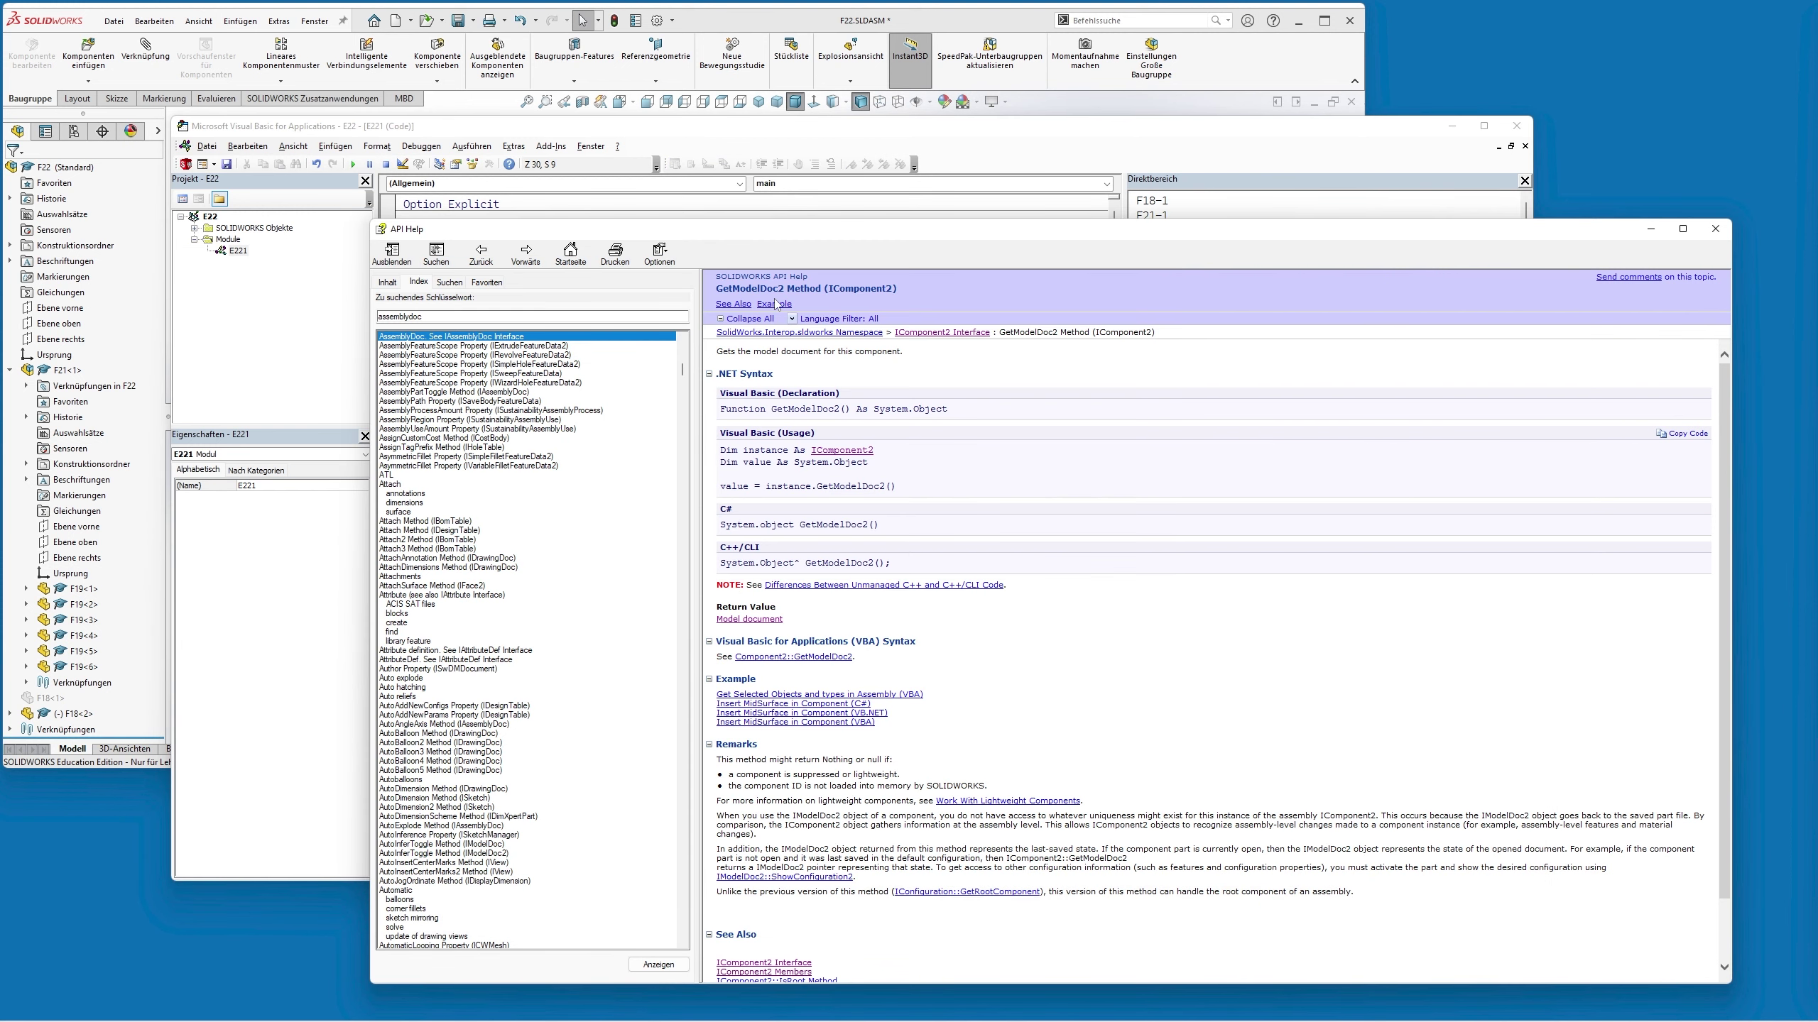
click(758, 619)
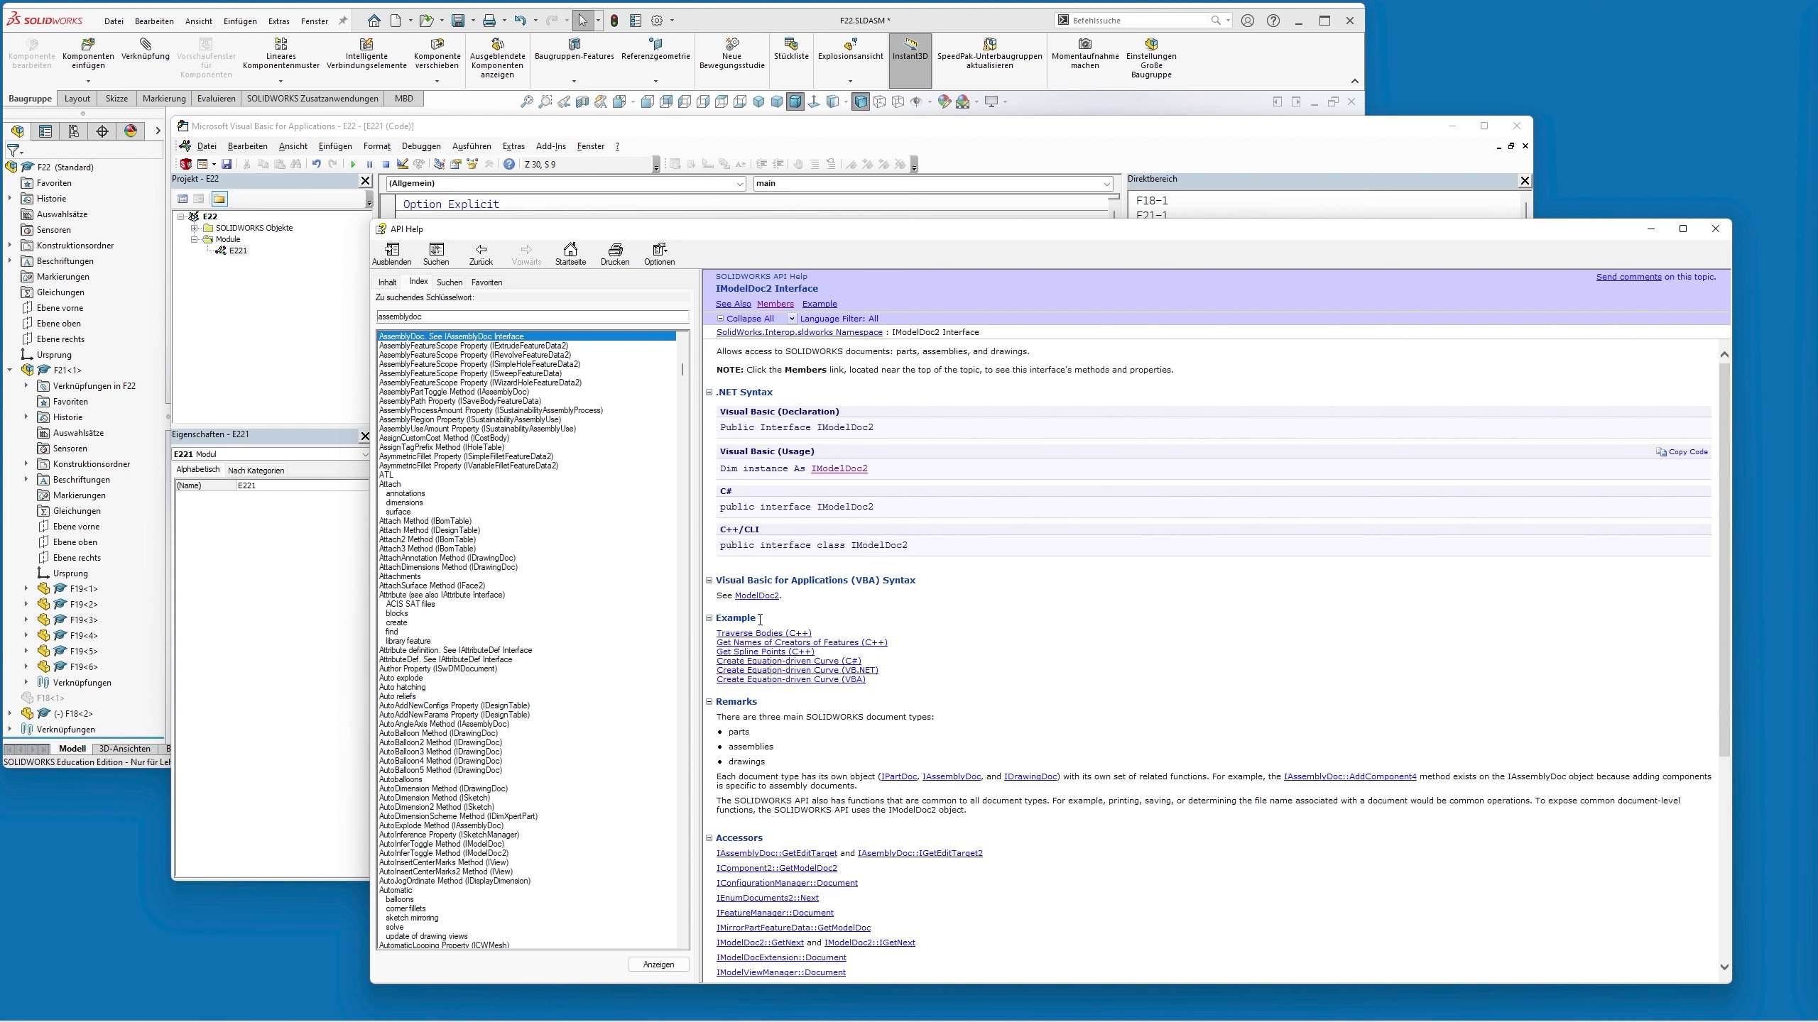
click(776, 305)
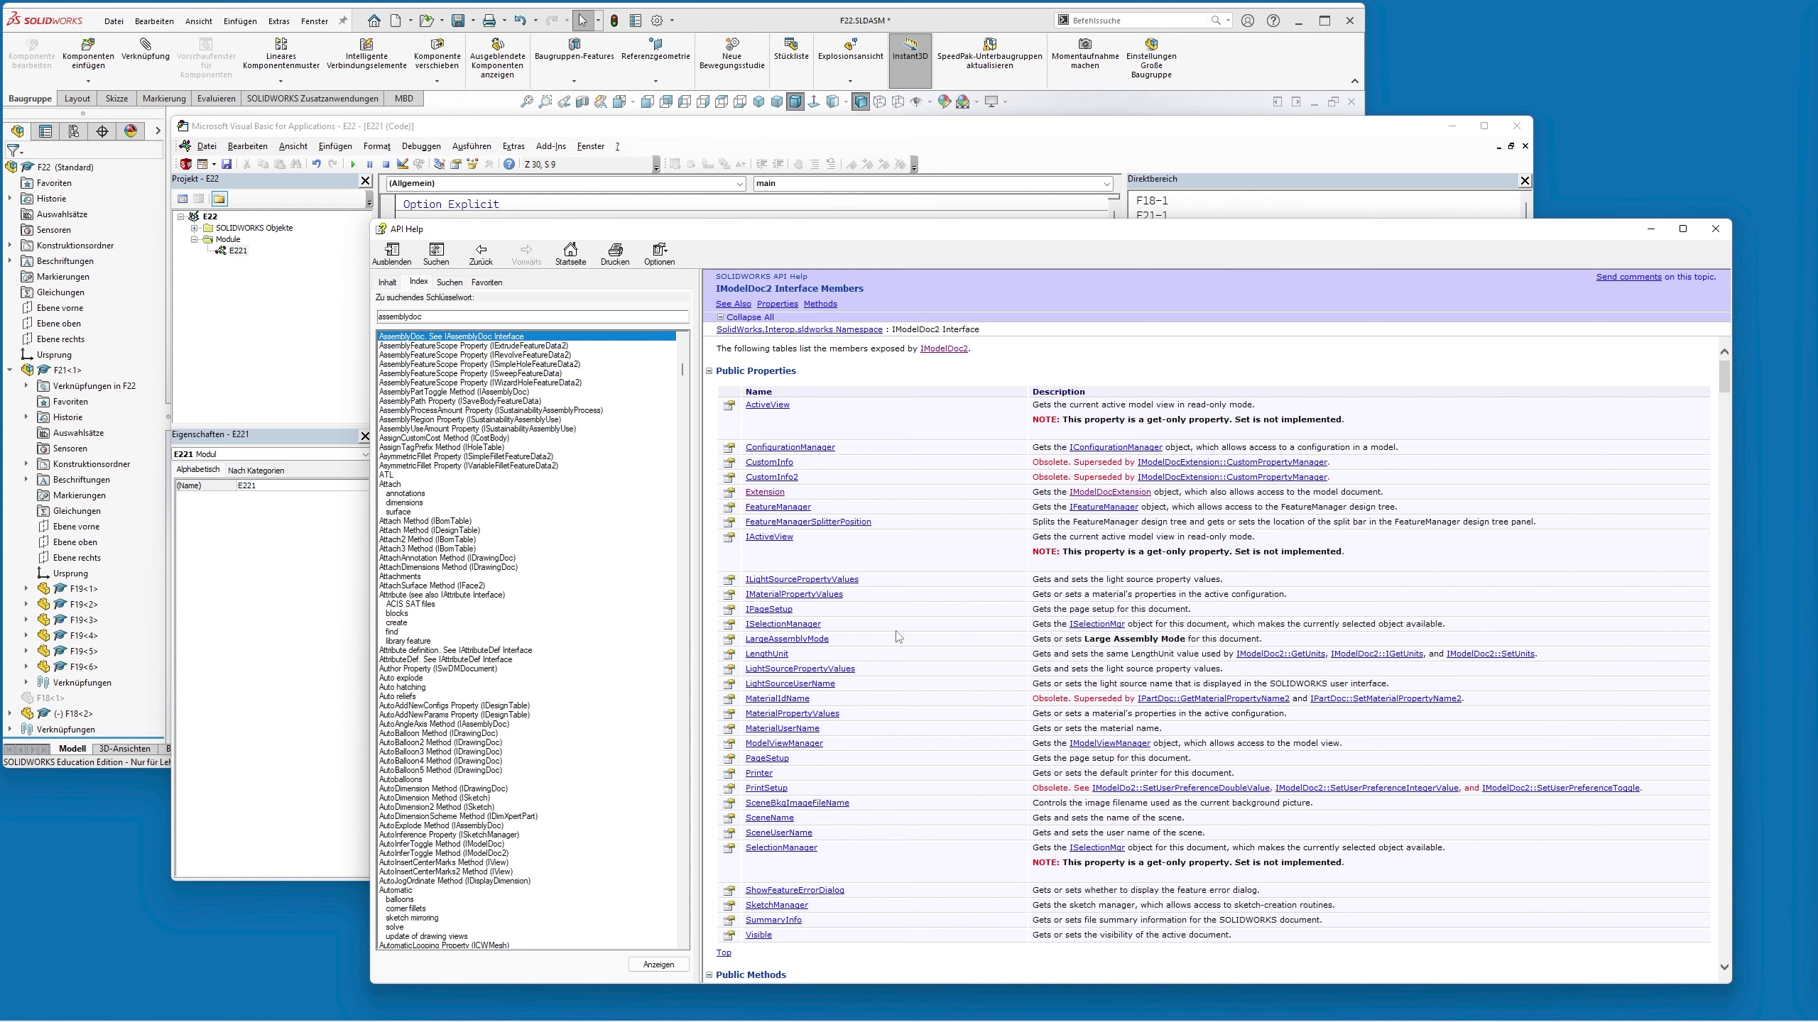
scroll(898, 636, down, 4)
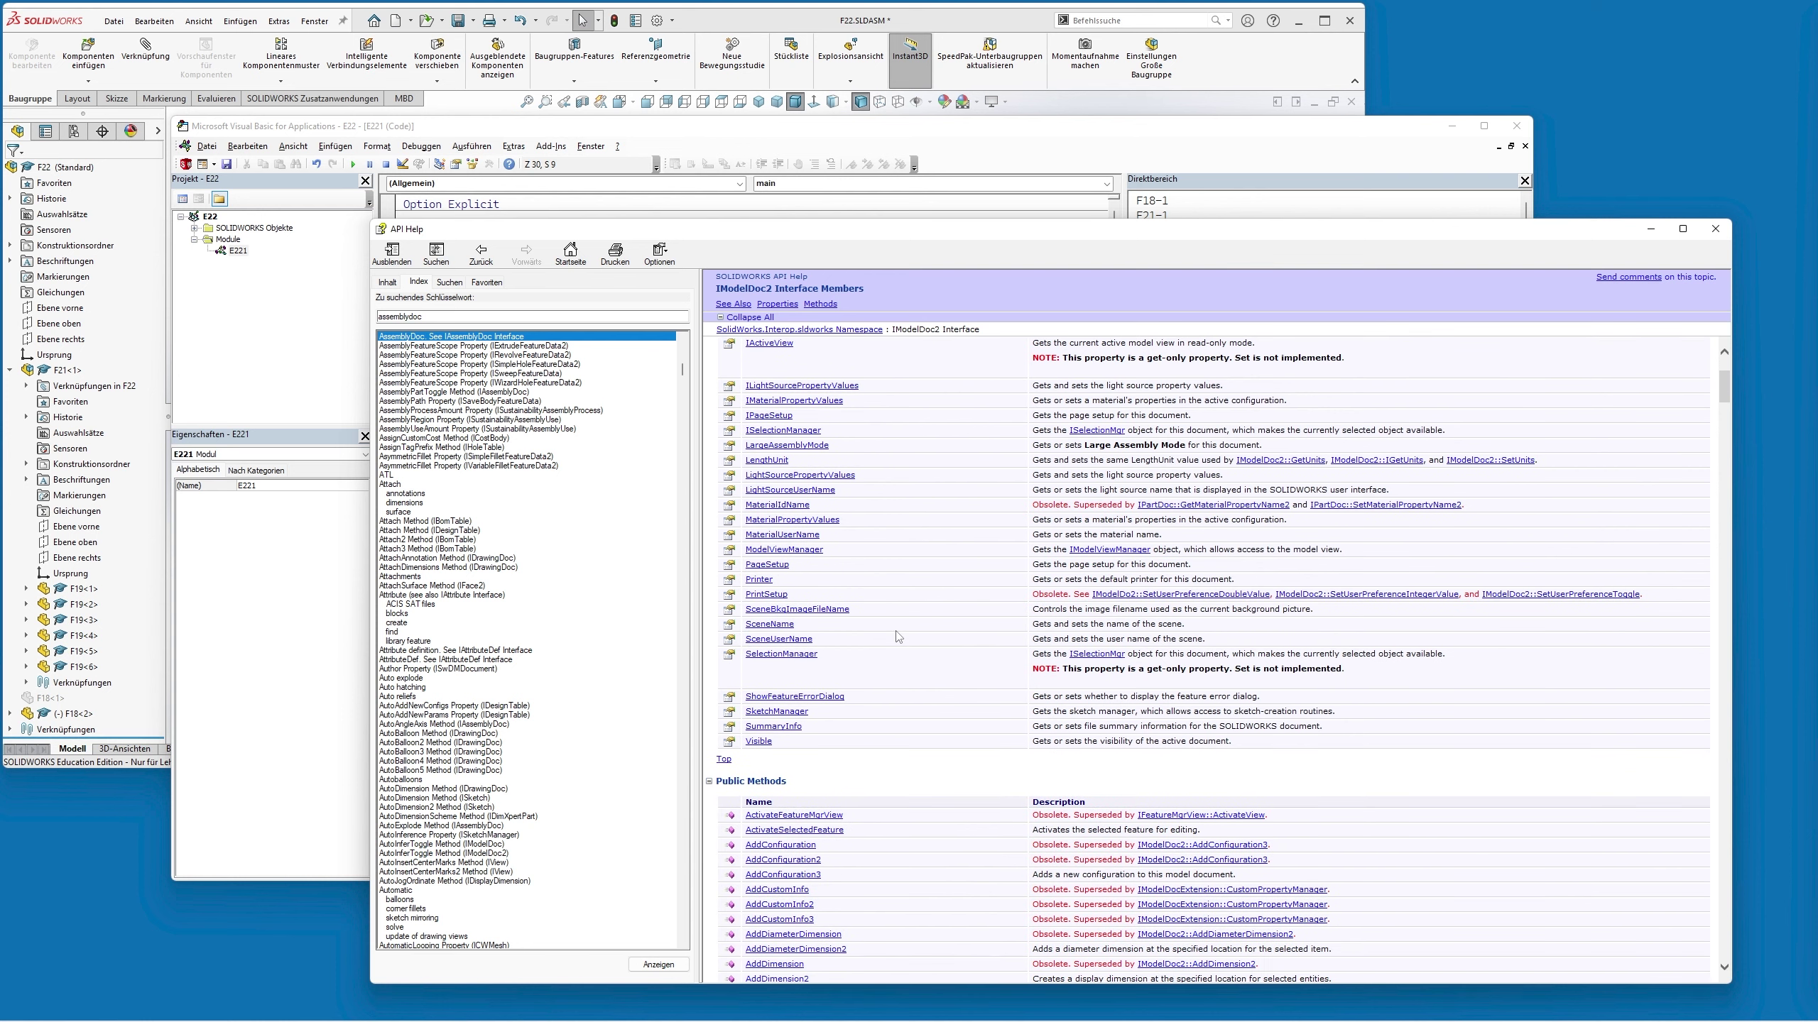
scroll(899, 643, up, 4)
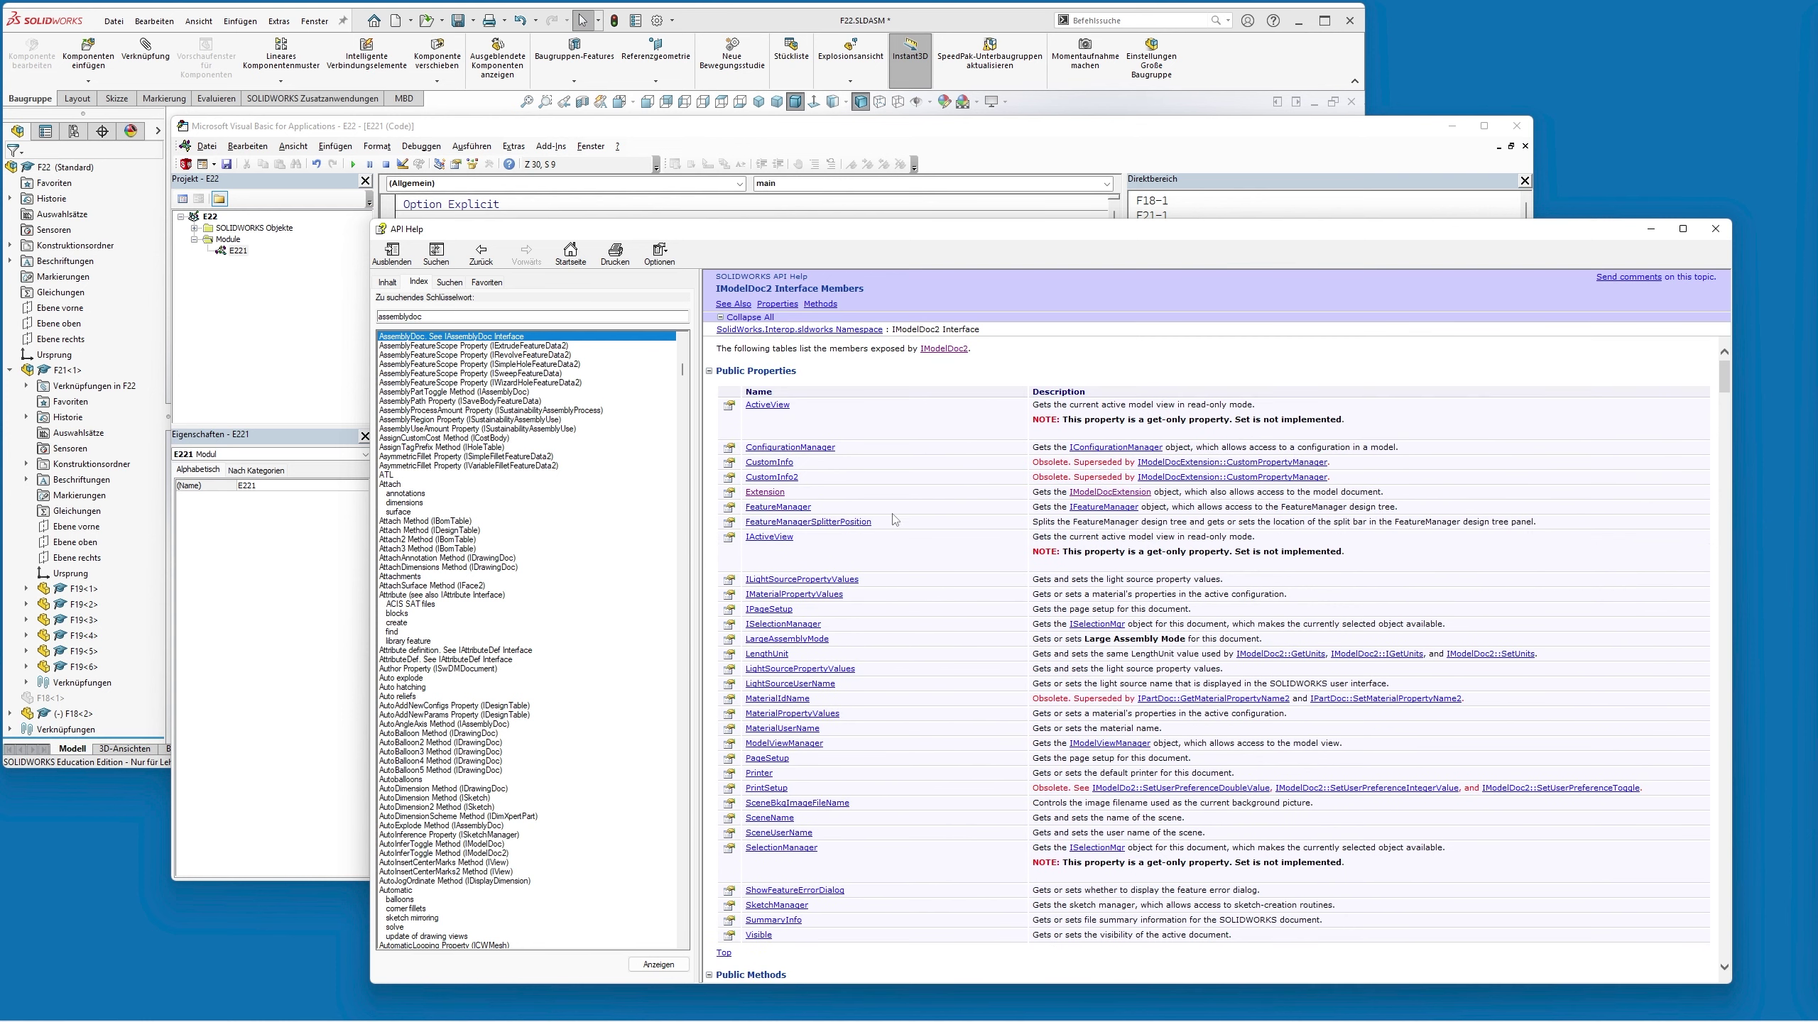
scroll(879, 484, down, 4)
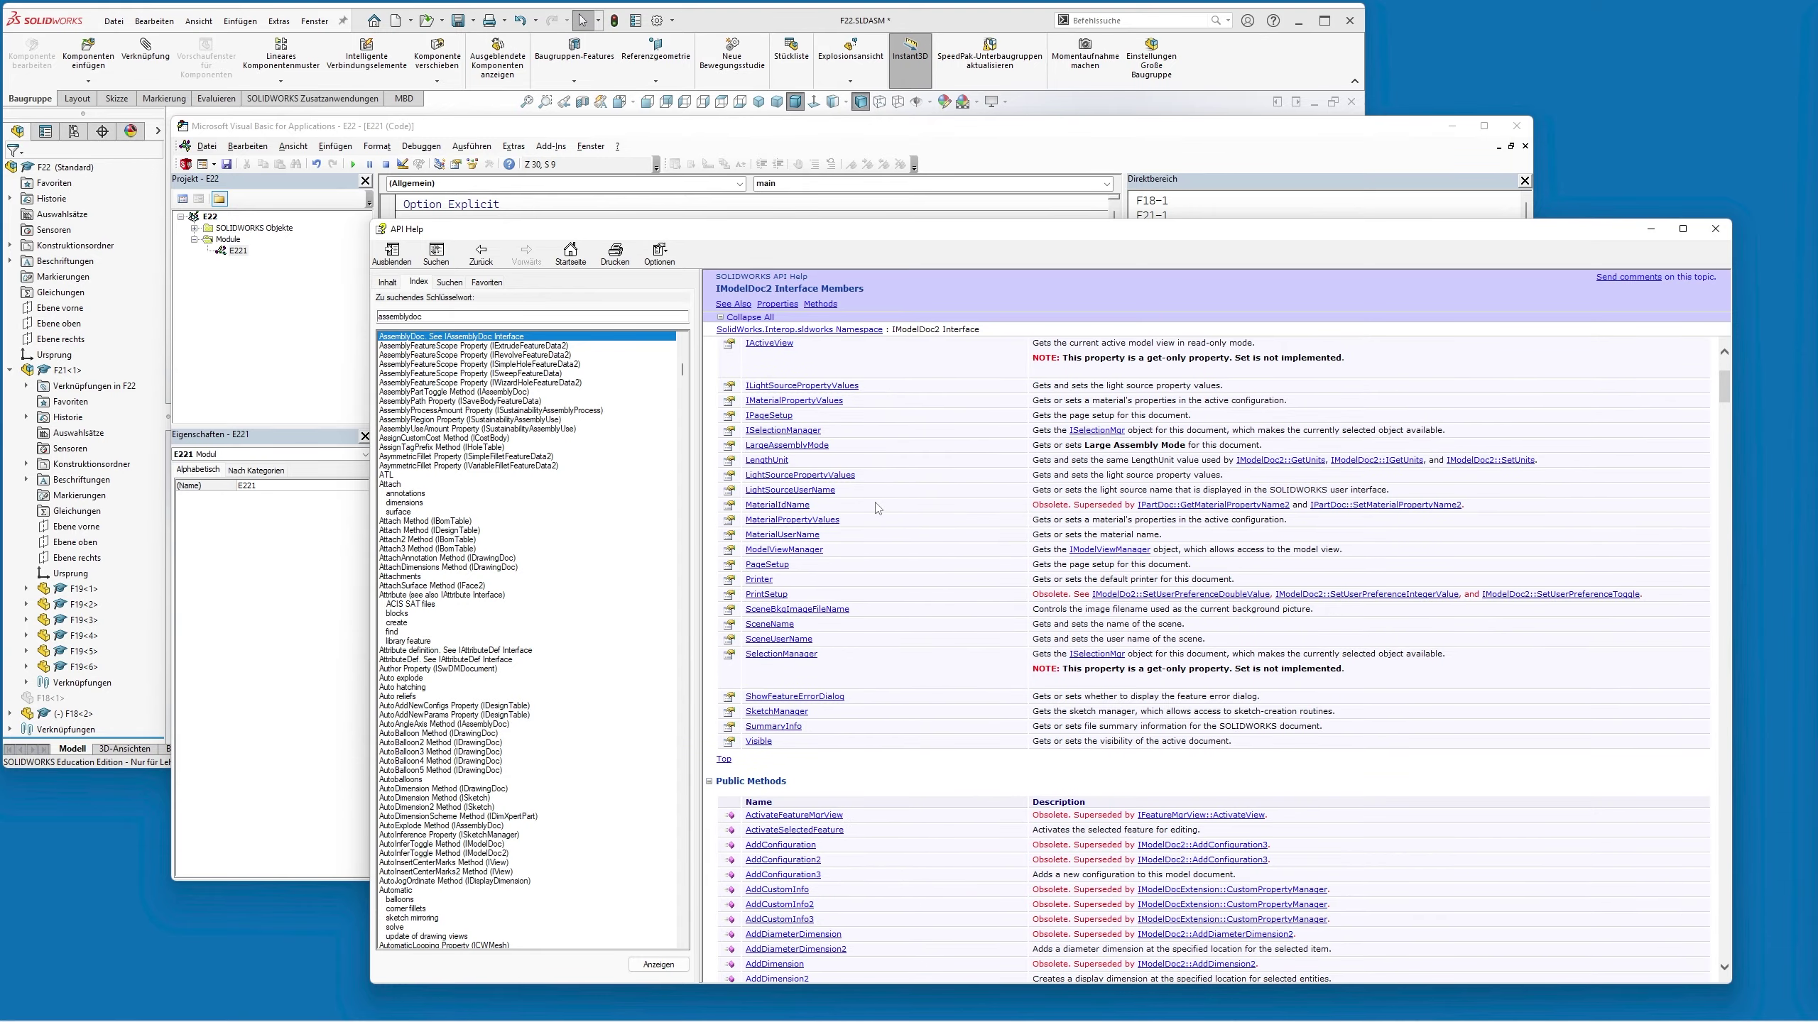
scroll(883, 556, down, 6)
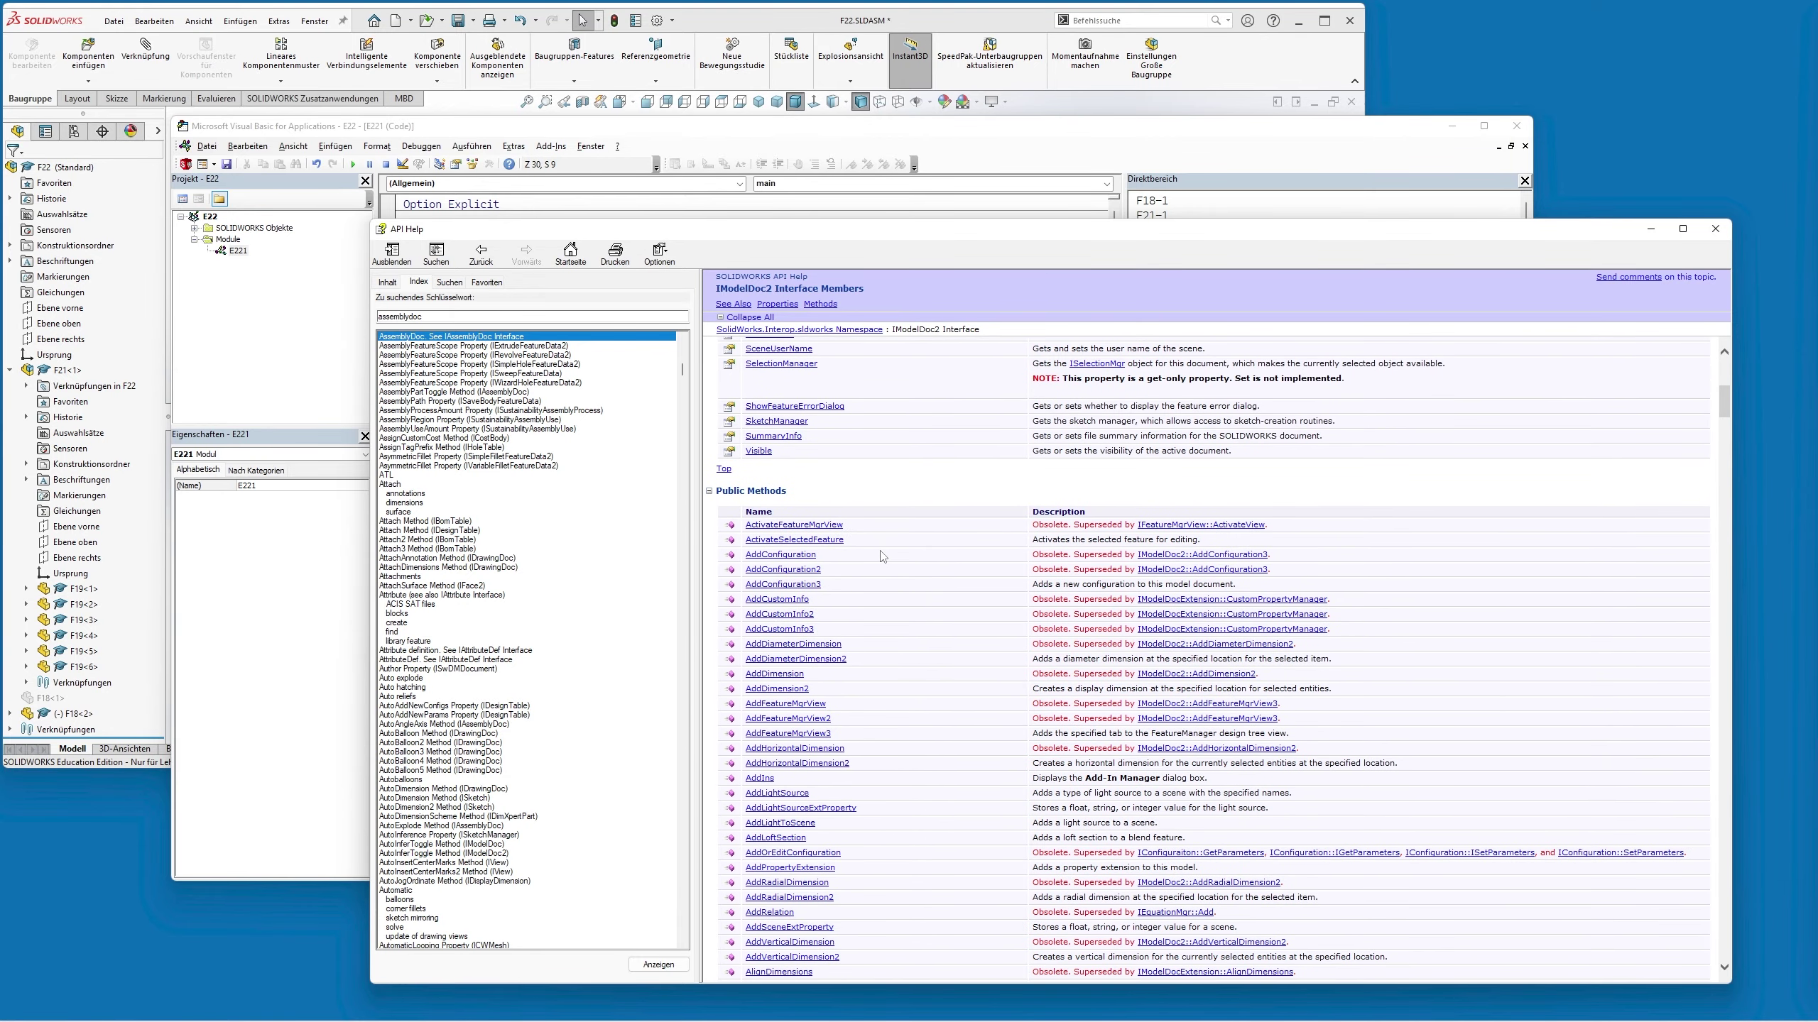
scroll(883, 557, down, 5)
scroll(882, 576, down, 5)
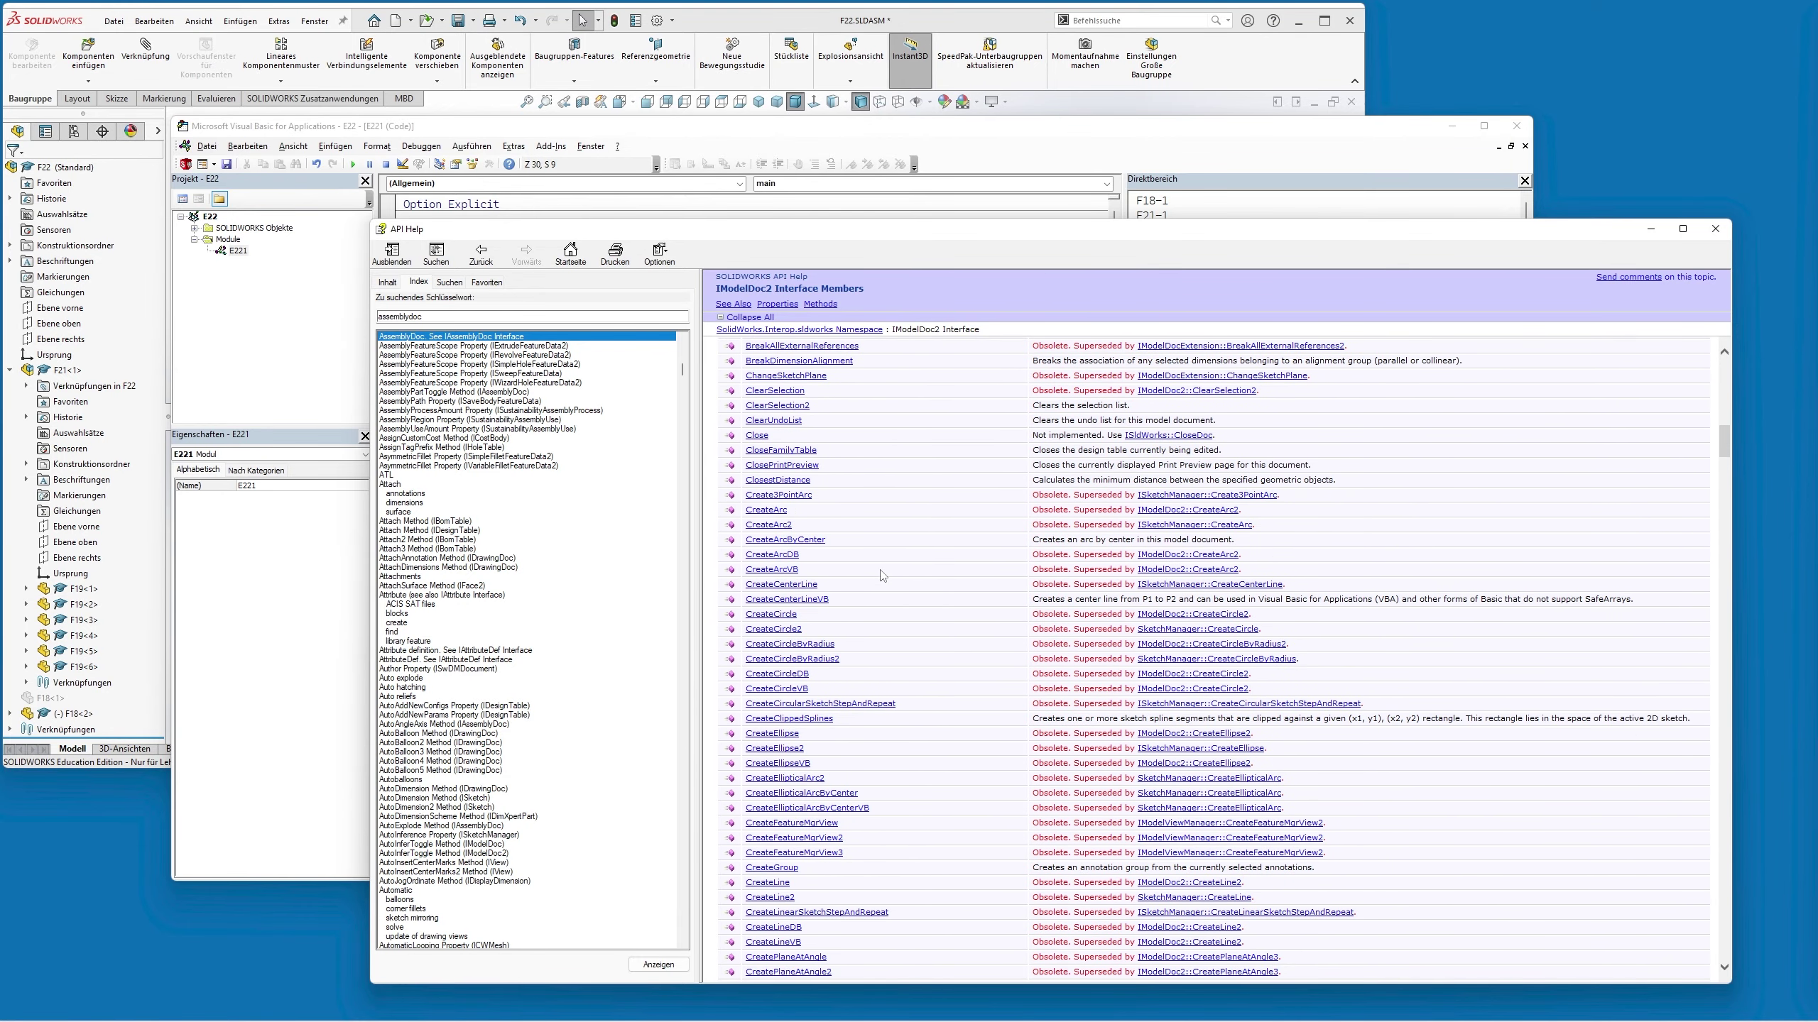
scroll(884, 576, down, 5)
scroll(884, 577, down, 5)
scroll(885, 578, down, 5)
scroll(885, 580, down, 4)
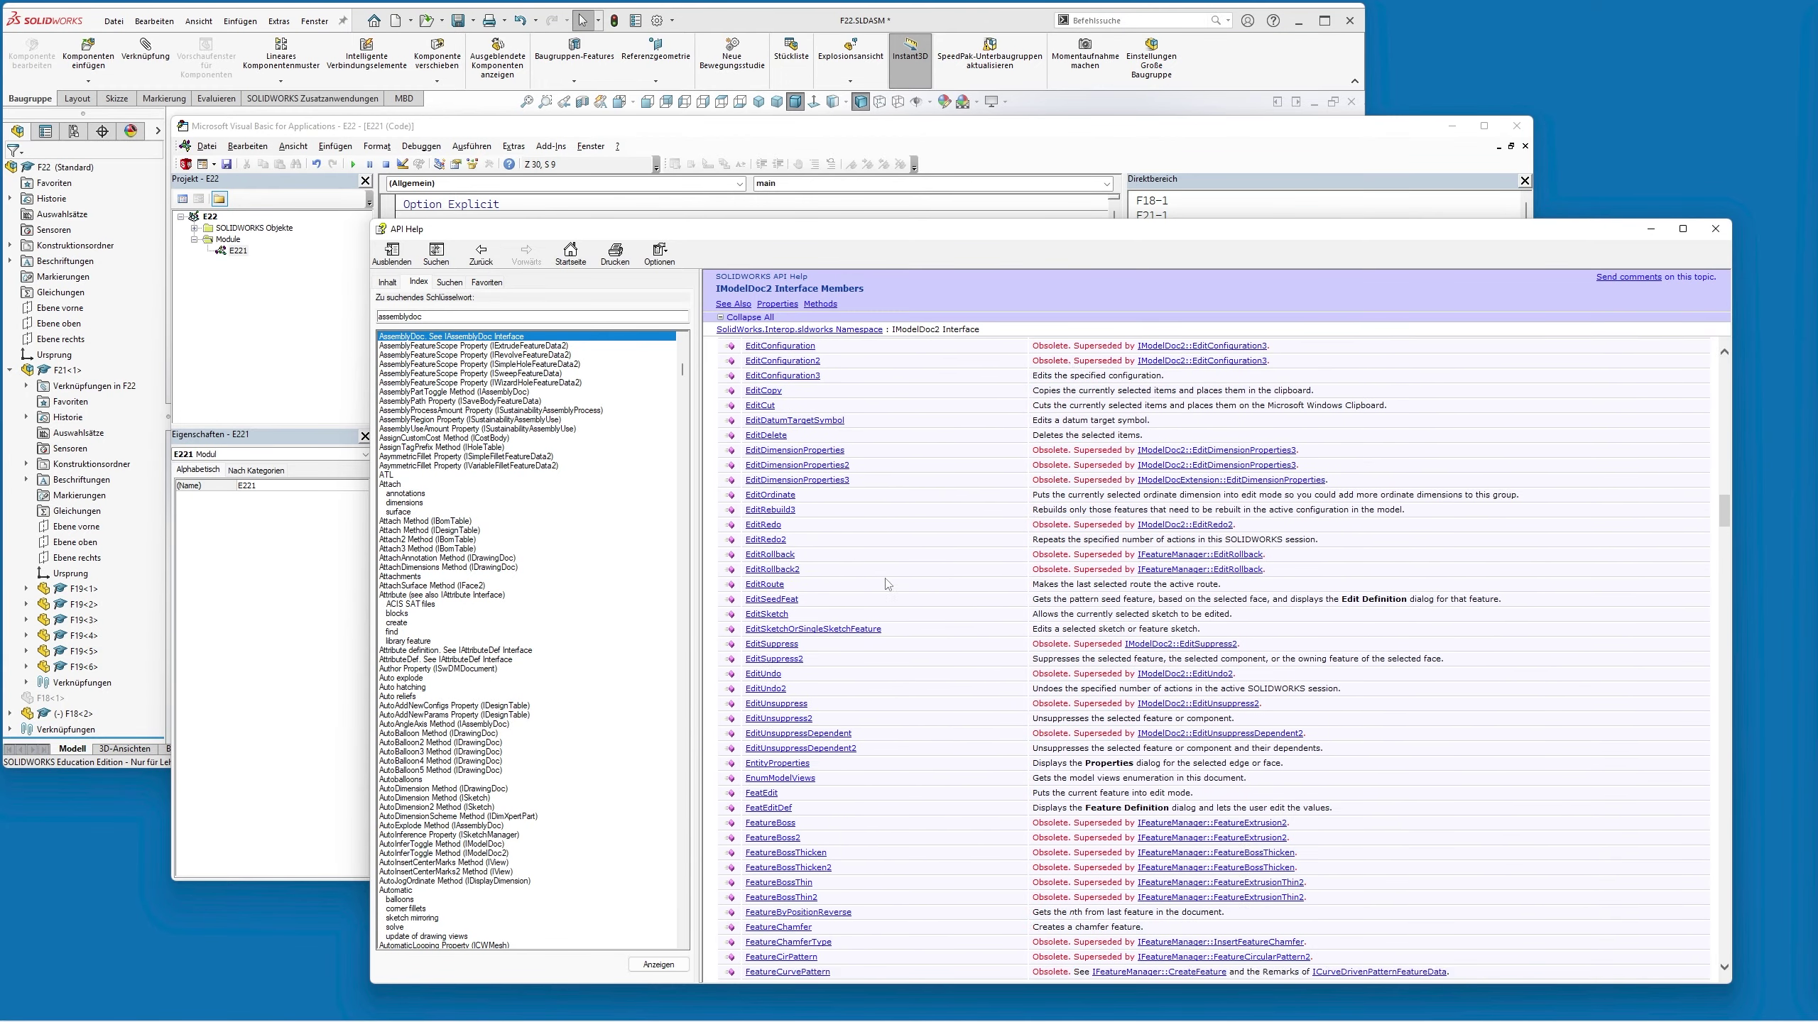
scroll(886, 583, down, 5)
scroll(888, 583, down, 4)
scroll(887, 583, down, 3)
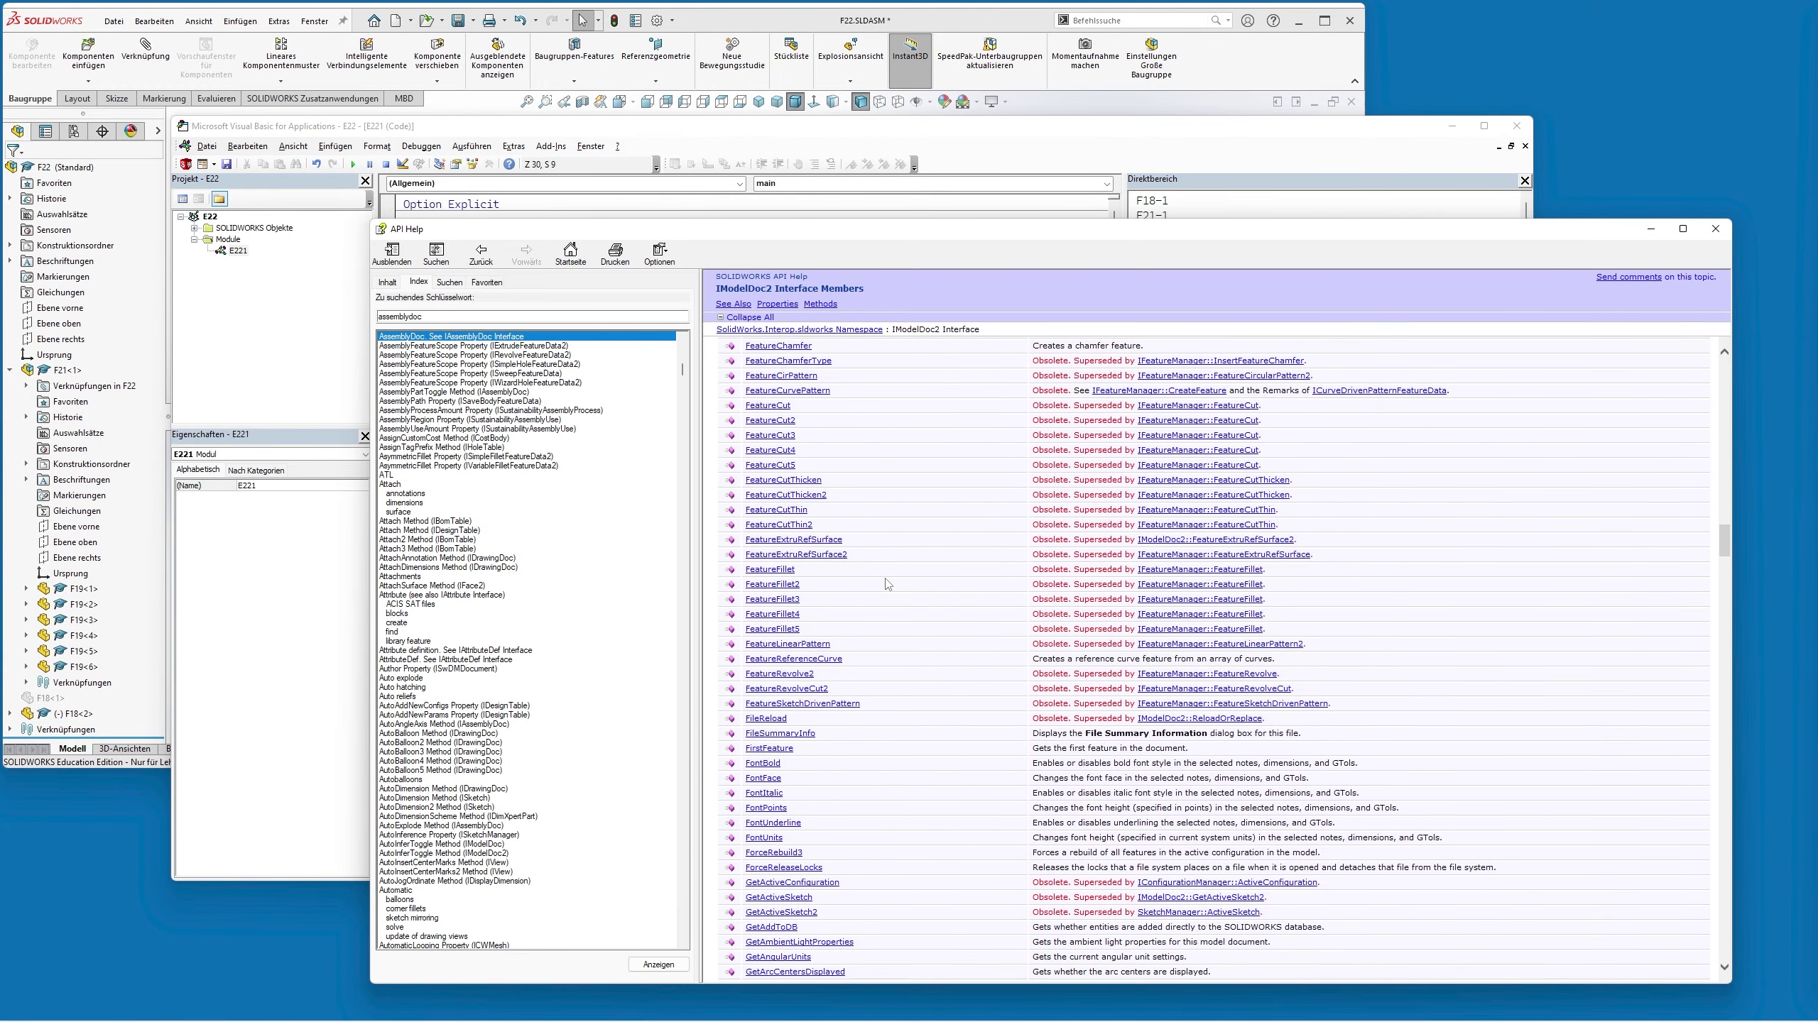
scroll(887, 583, down, 4)
scroll(887, 583, down, 5)
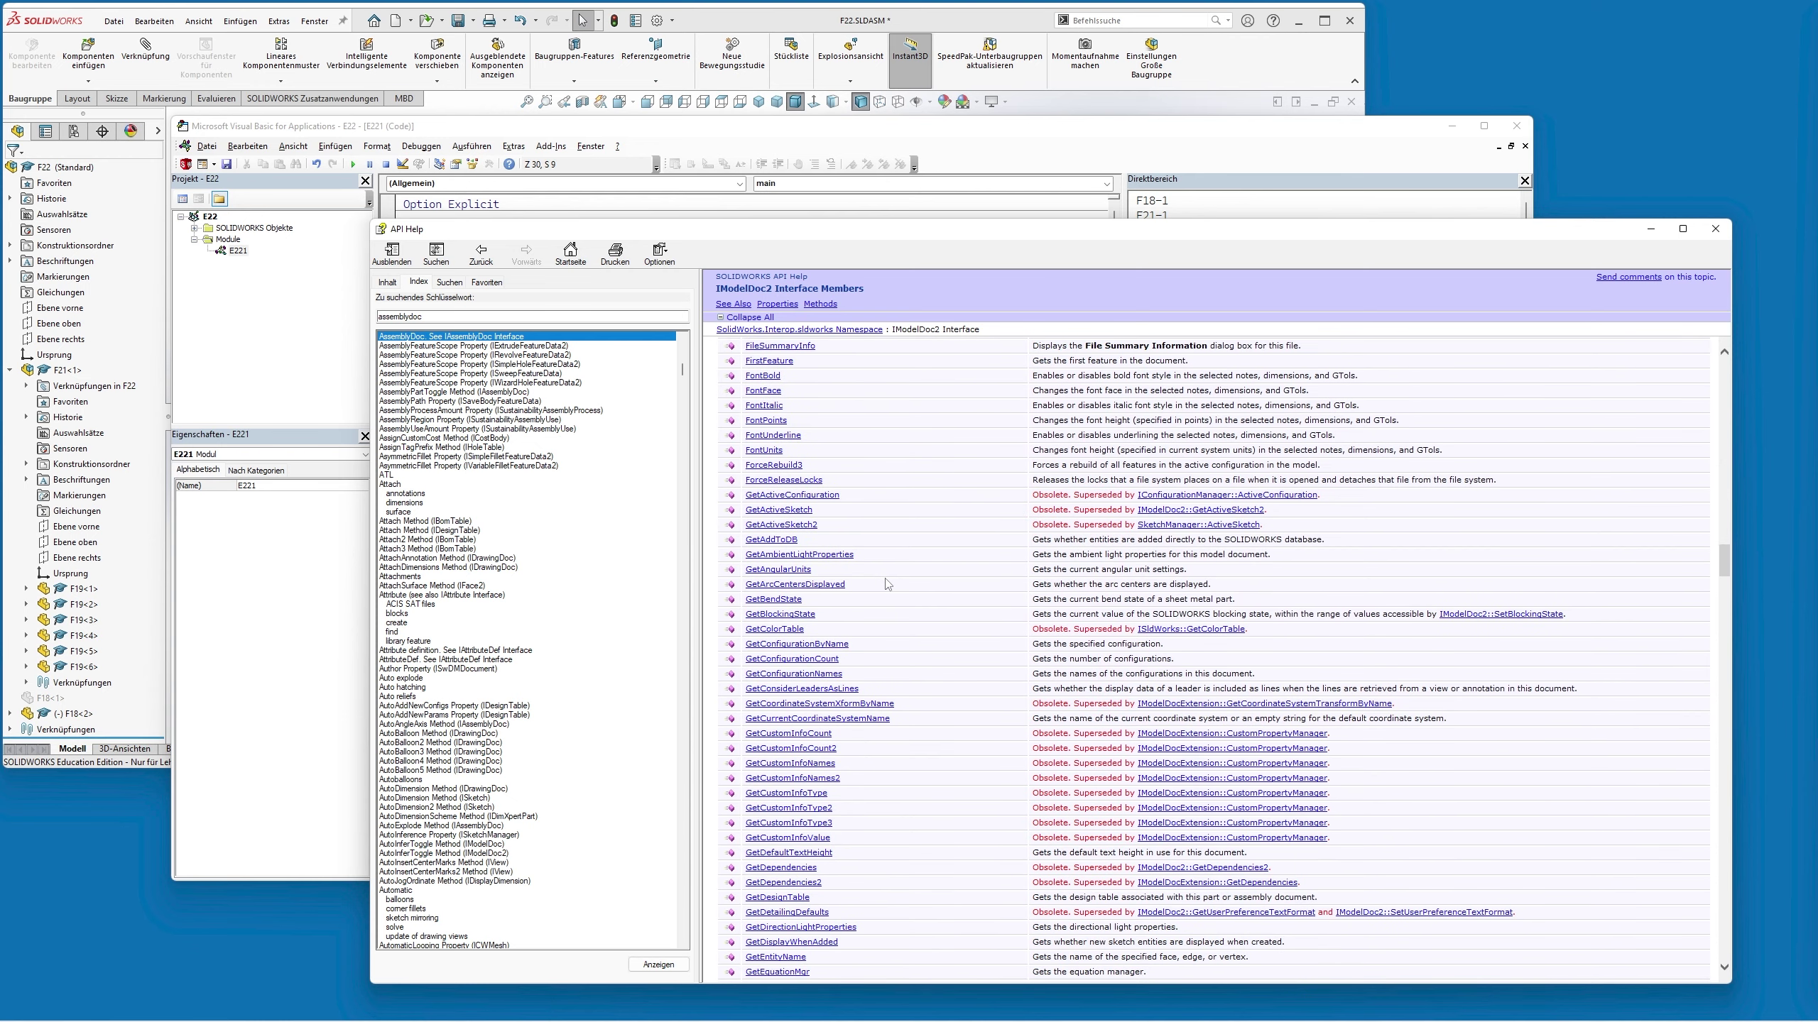
scroll(887, 584, down, 5)
scroll(887, 585, down, 5)
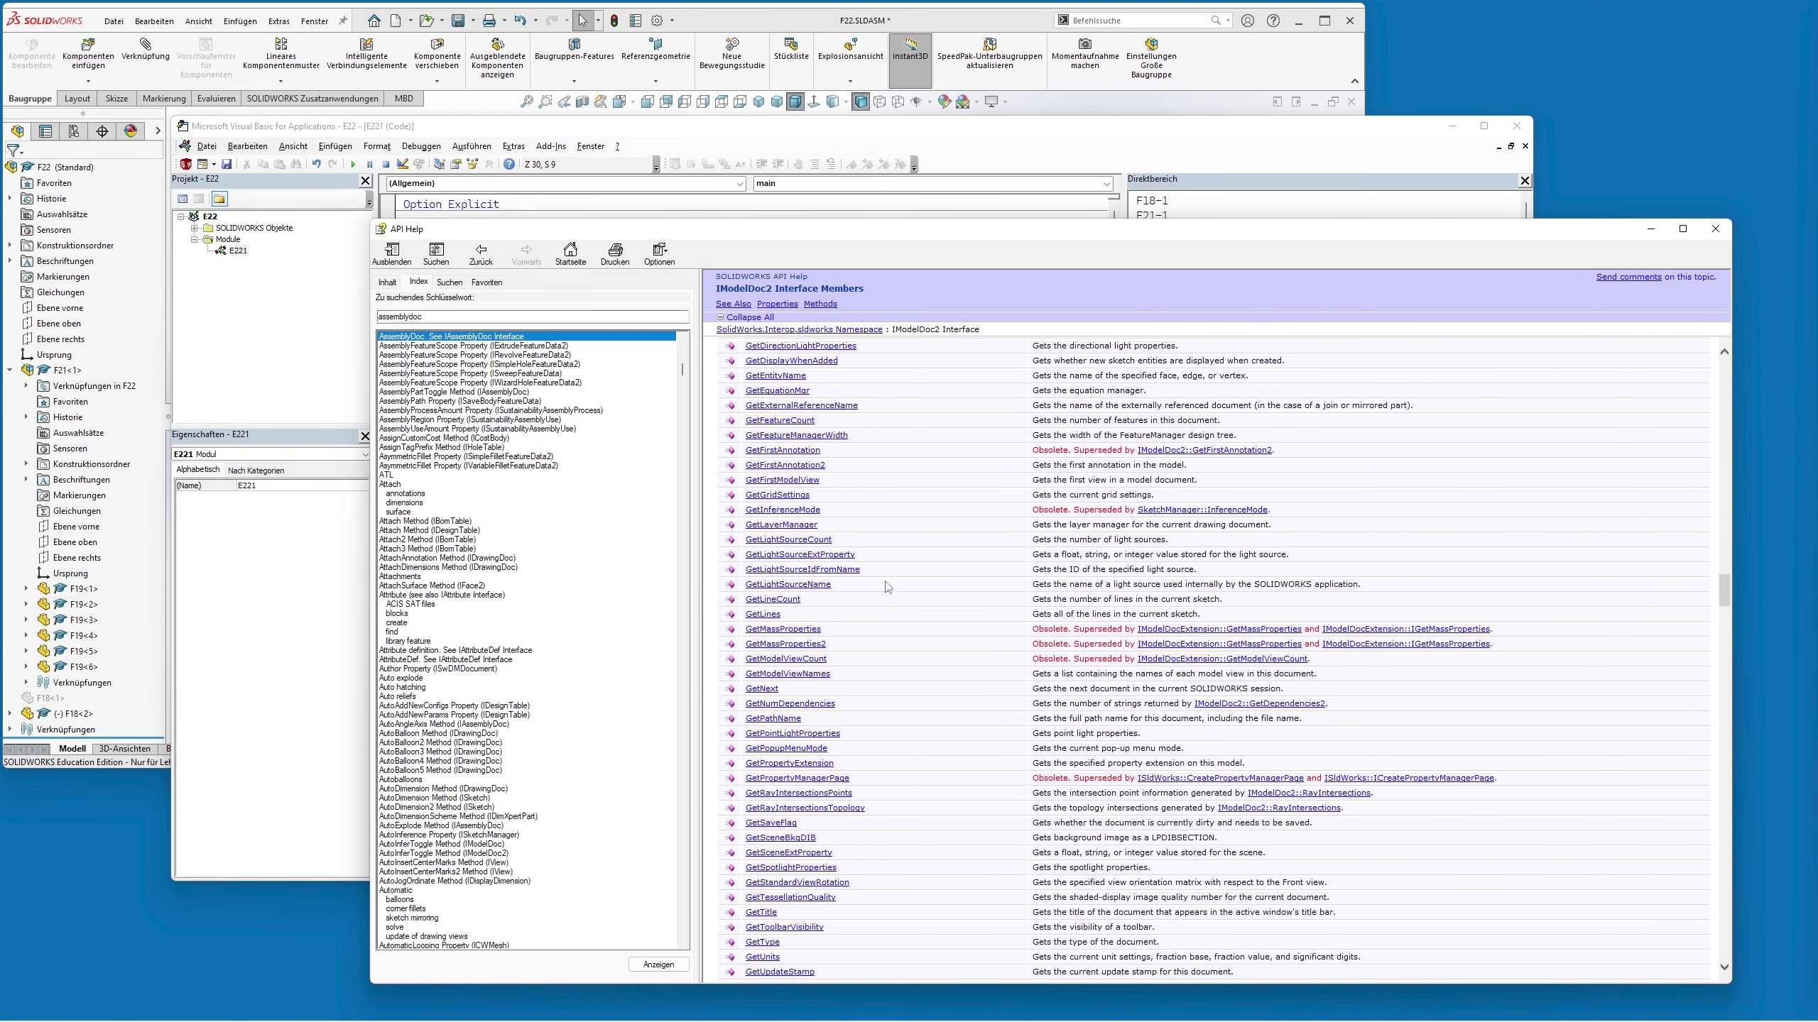
scroll(887, 586, down, 2)
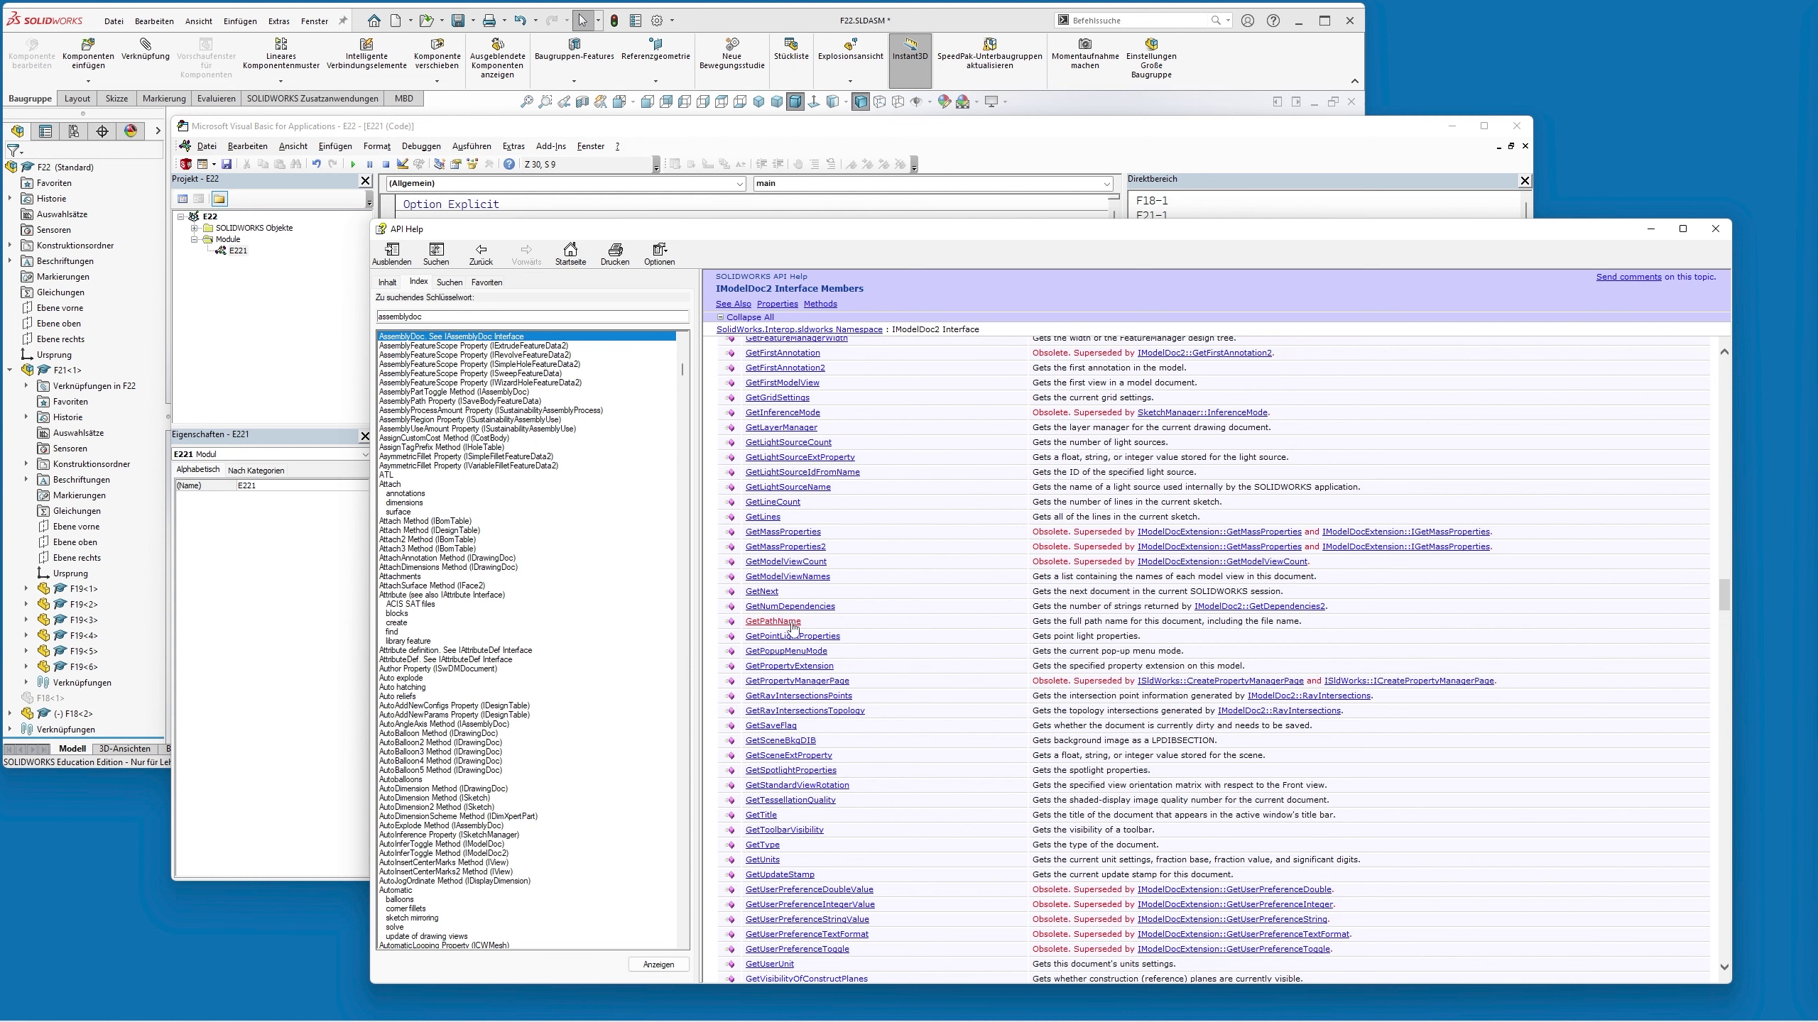
click(937, 132)
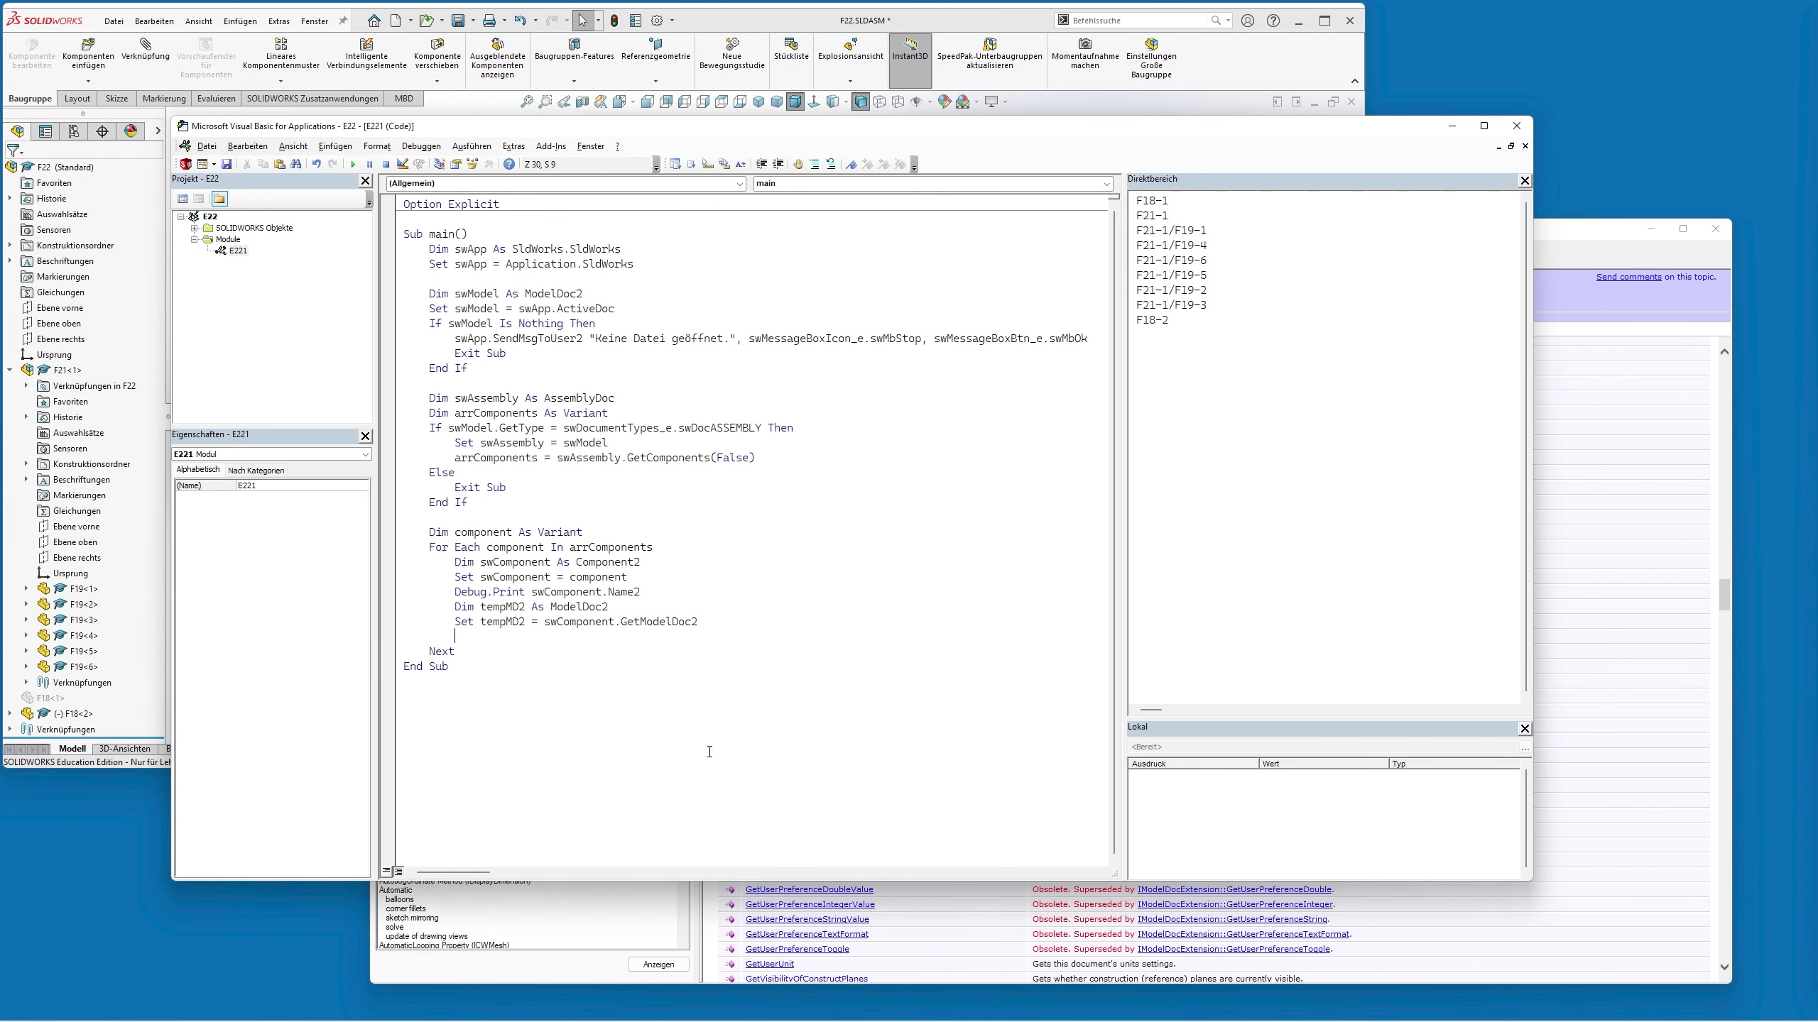
Add 'Debug.Print tempMD2.GetPathName' in the loop and delete the old Immediate window output
text(debug)
text(.print)
text( tempm)
text(d2)
text(.getp)
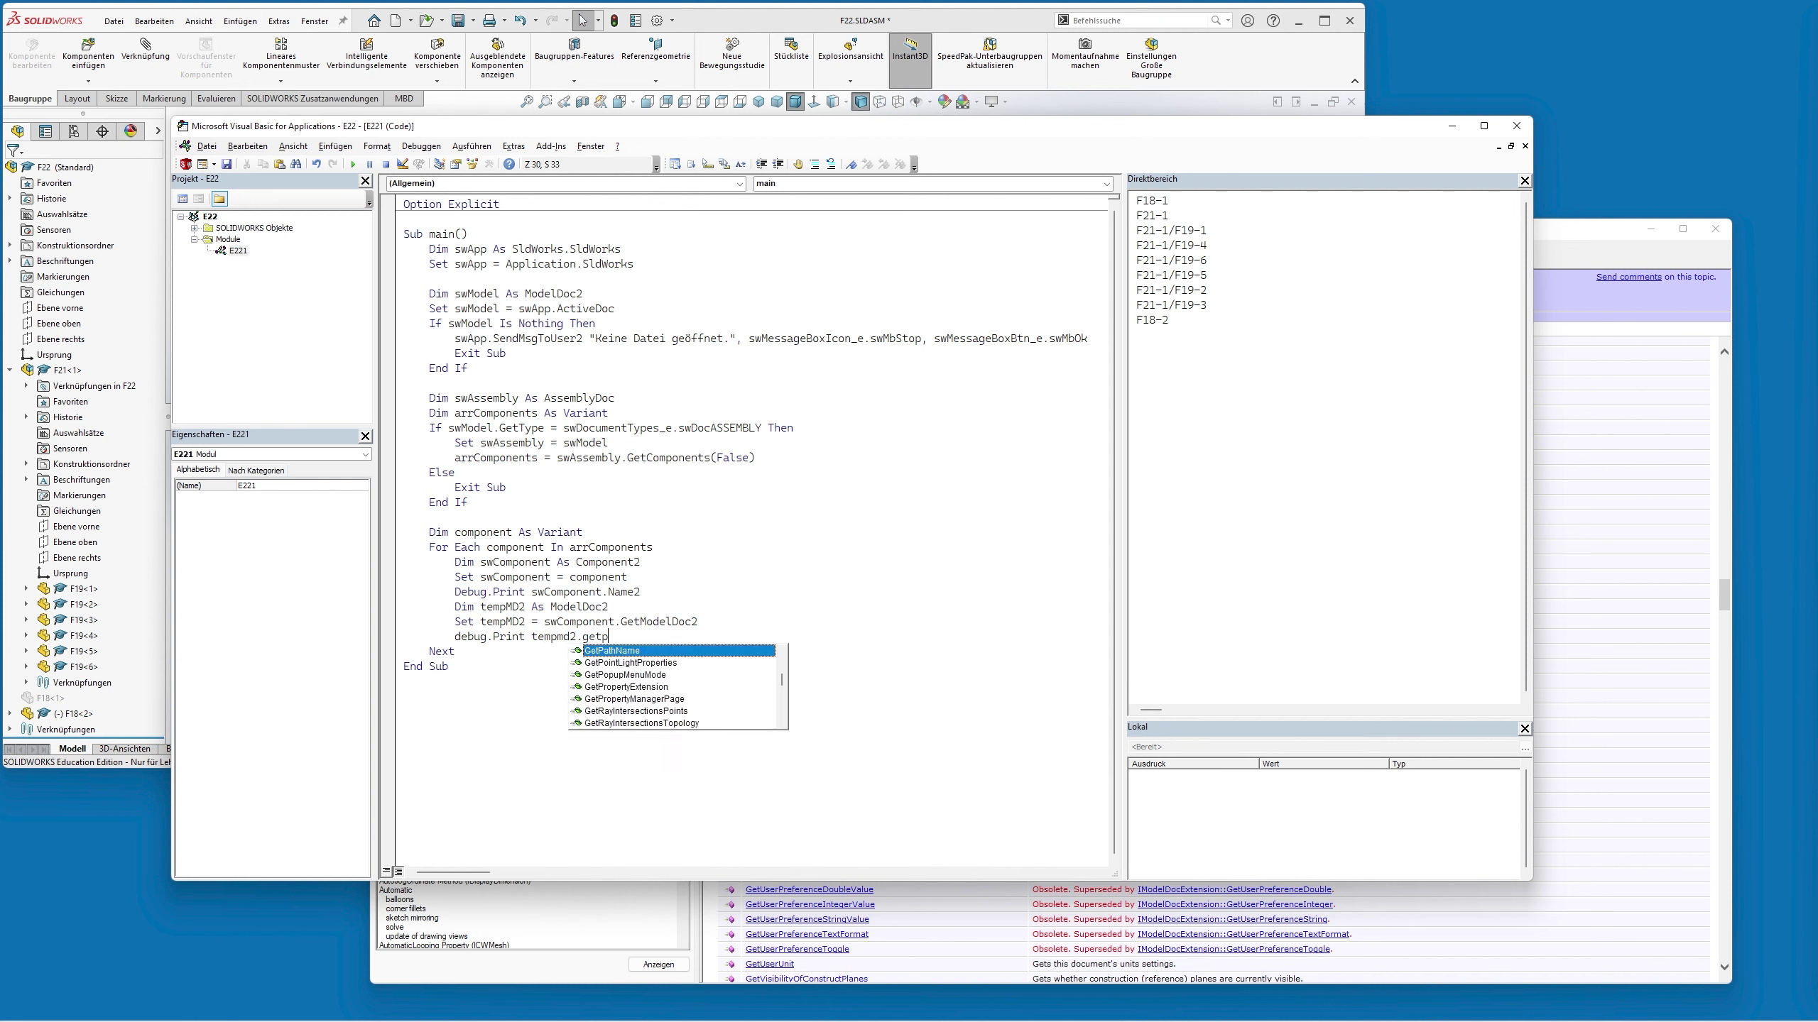
text(ath)
key(Tab)
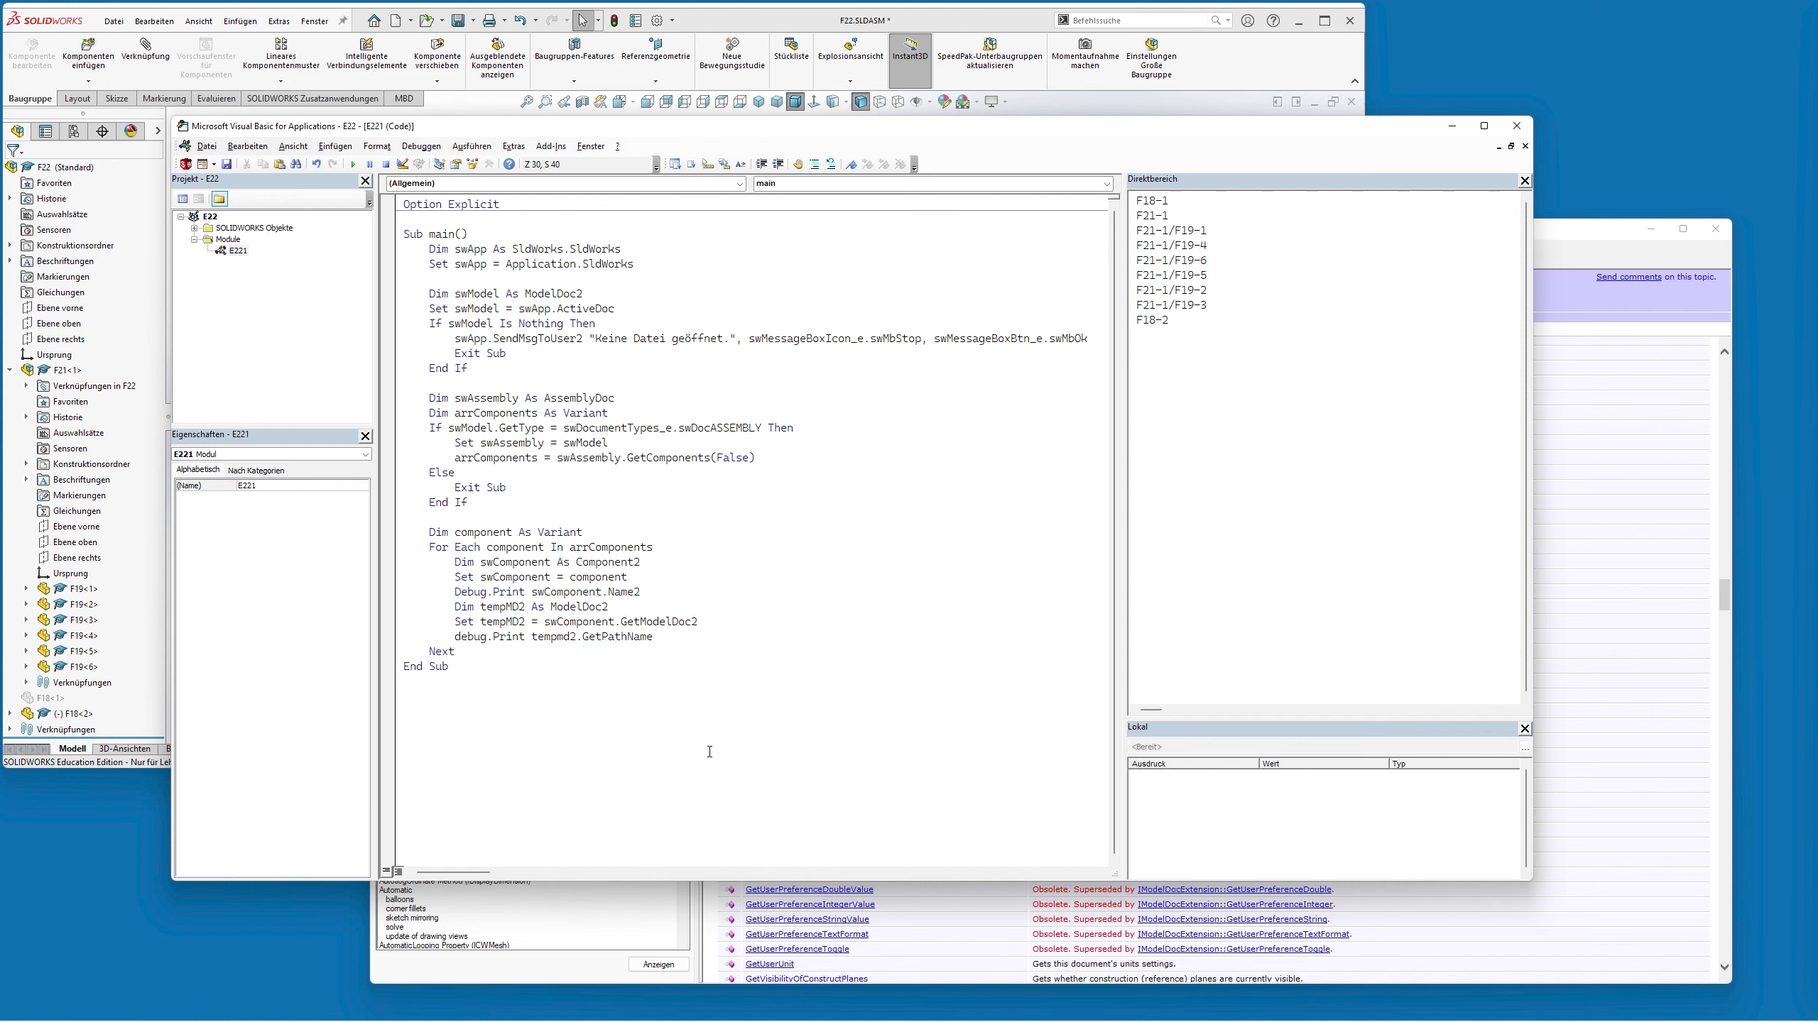
key(Down)
key(Home)
drag(1196, 357, 1080, 195)
key(Delete)
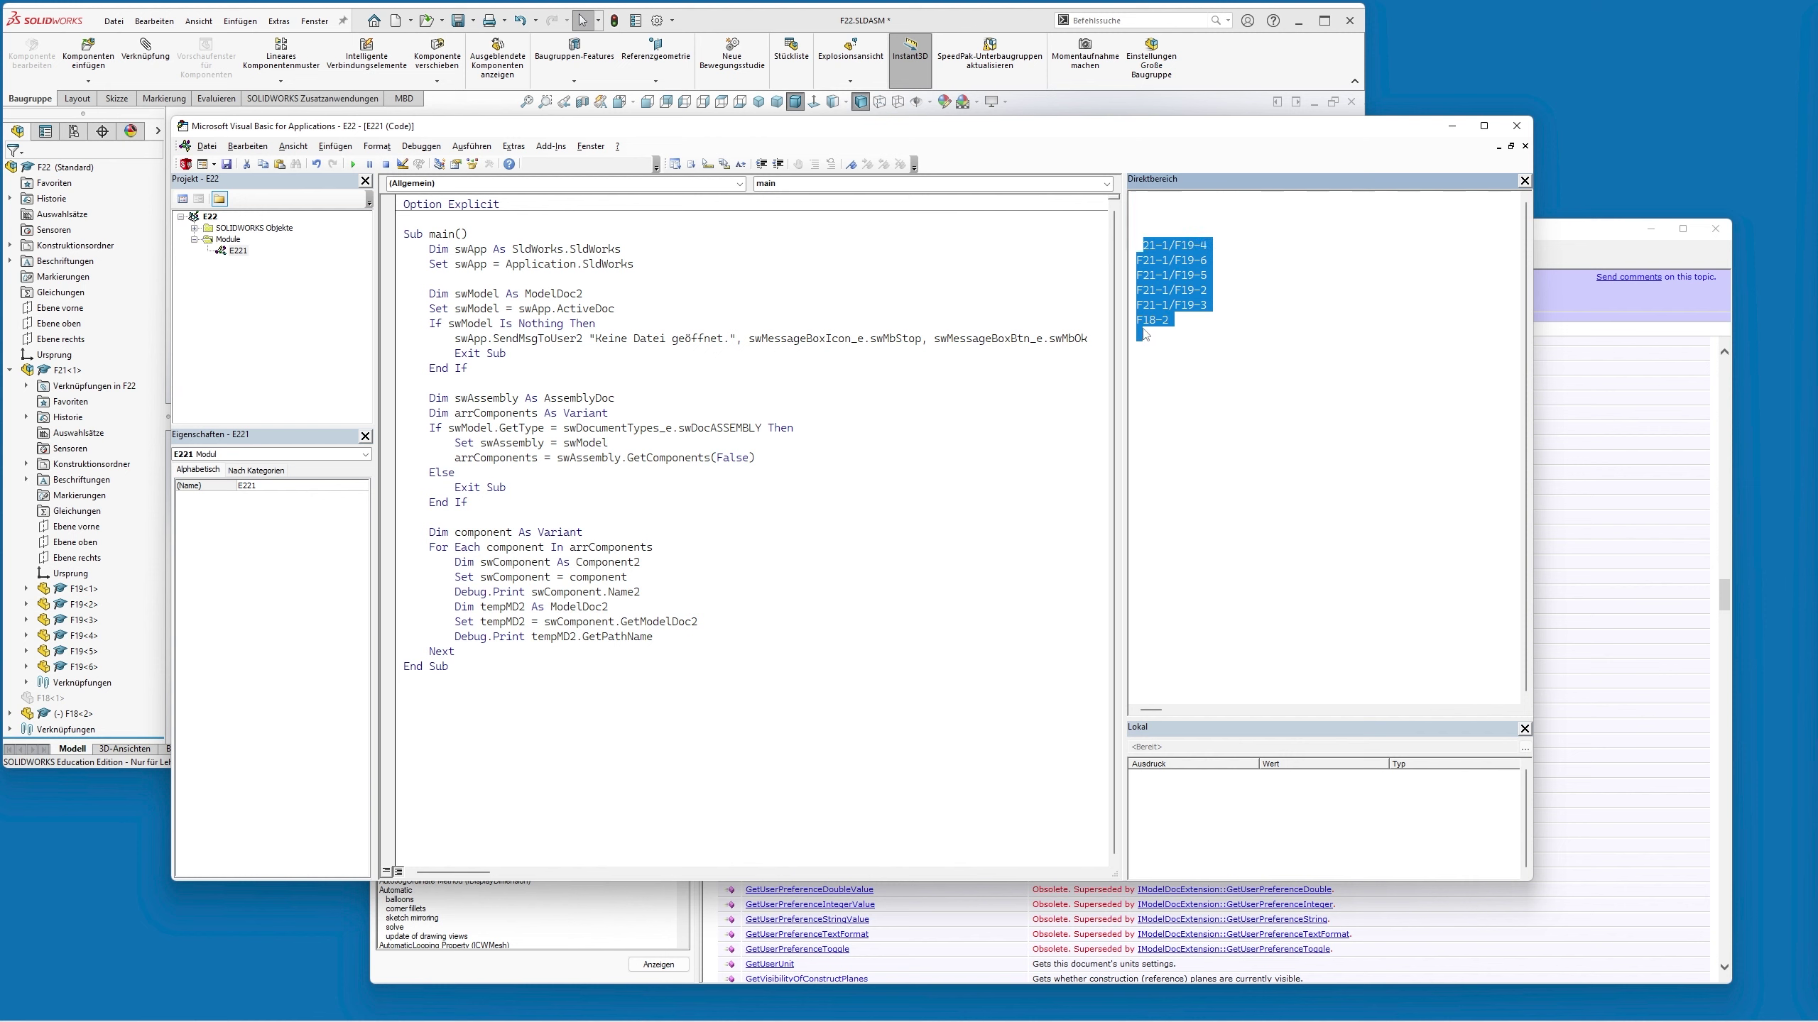
Run the macro, which prints F18-1 then fails with error 91, and end it
click(542, 580)
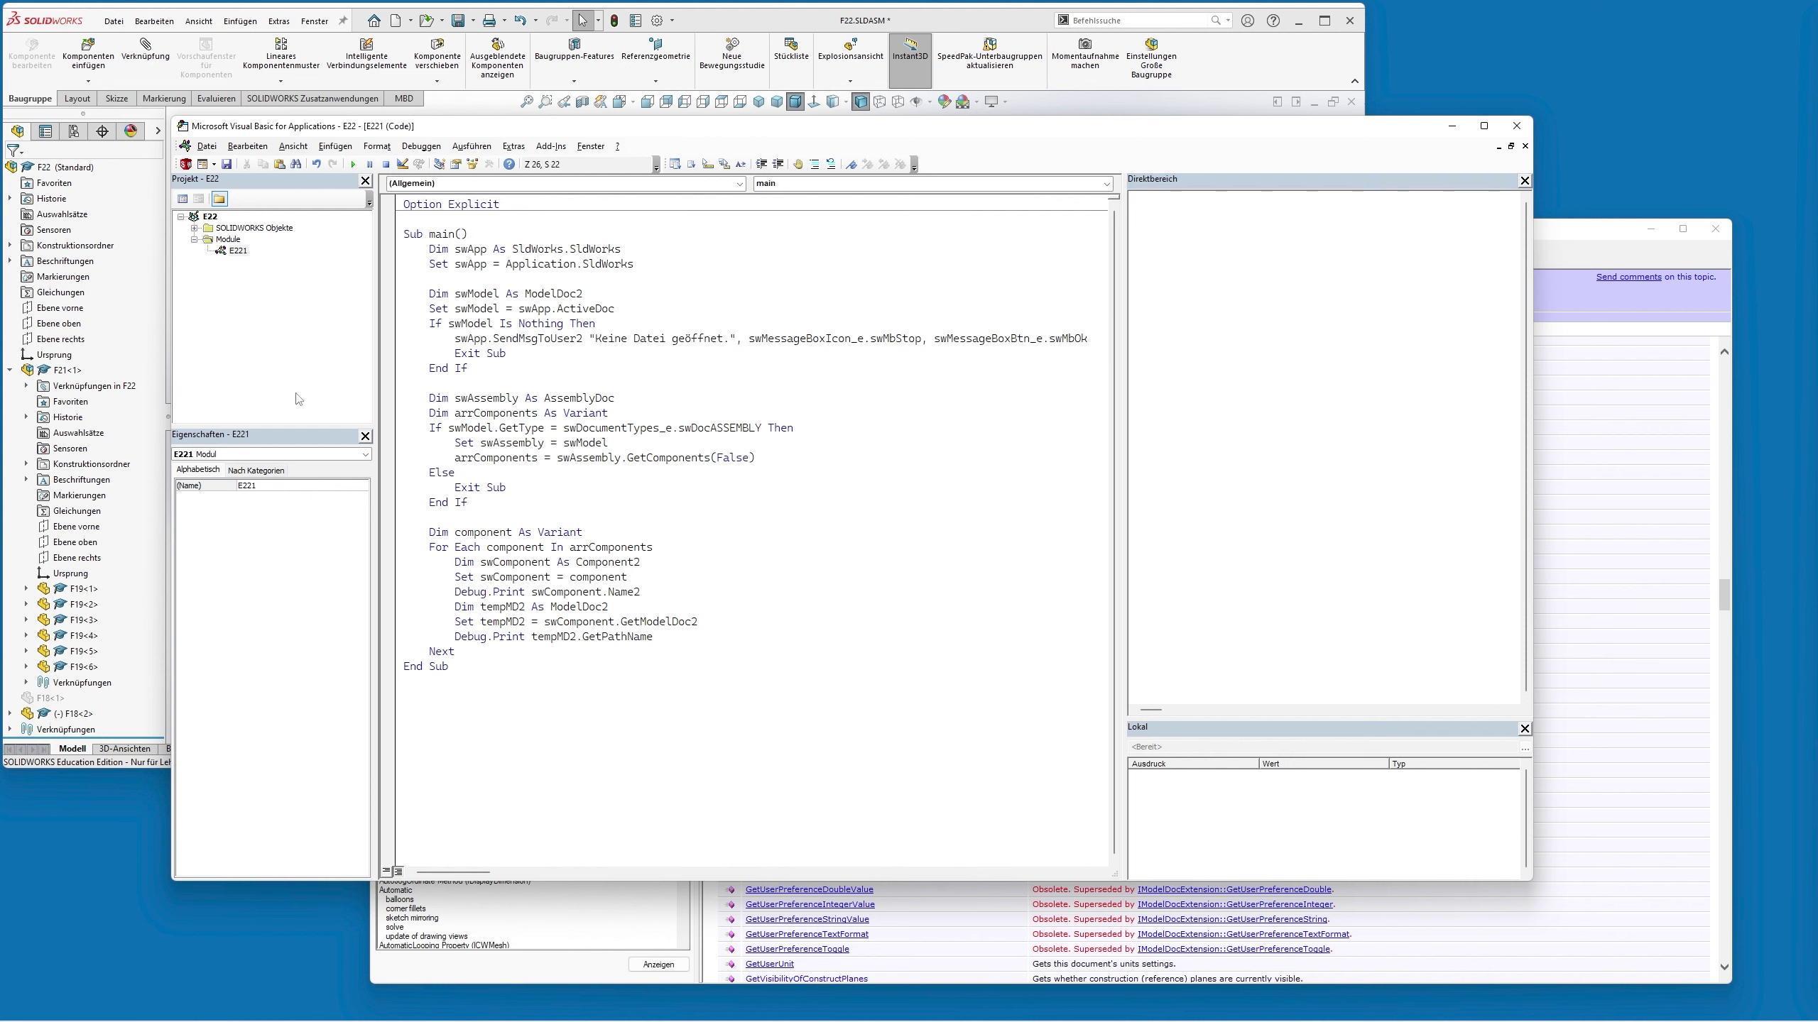
click(353, 164)
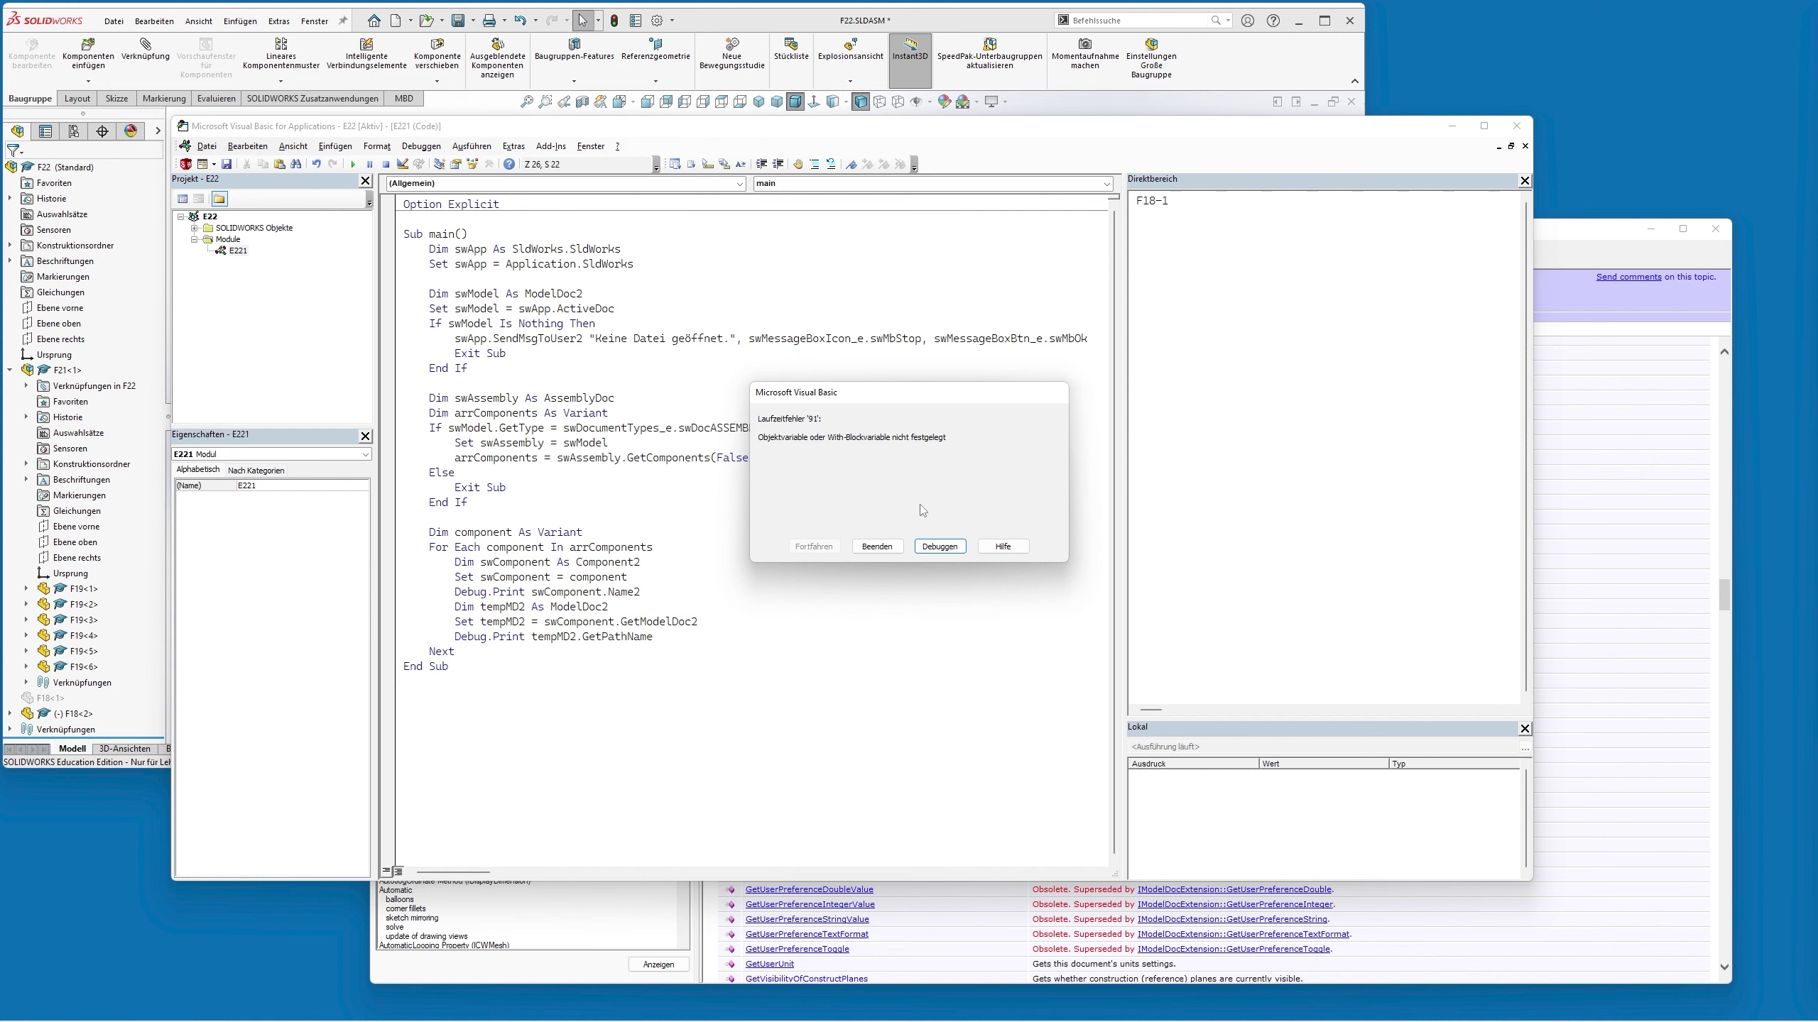
click(877, 546)
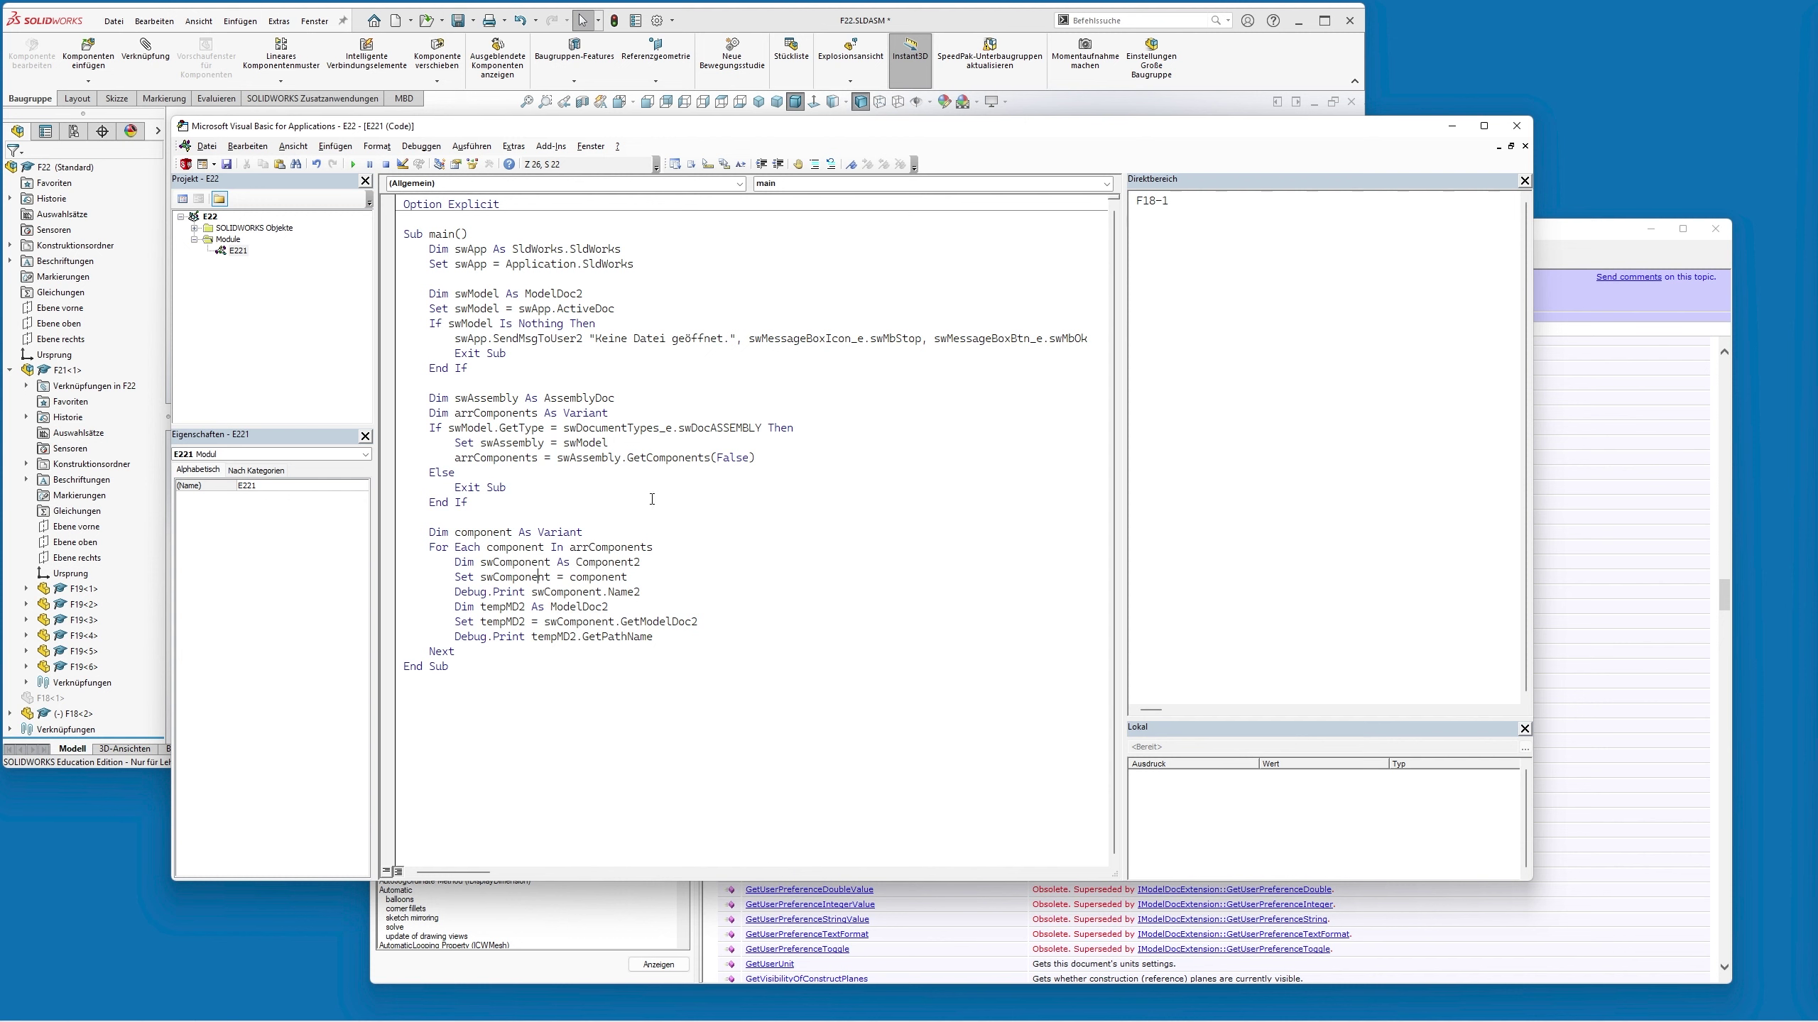
Highlight Name2, GetModelDoc2 and tempMD2, then insert a blank line after the GetModelDoc2 assignment
drag(610, 592, 639, 591)
drag(544, 622, 697, 622)
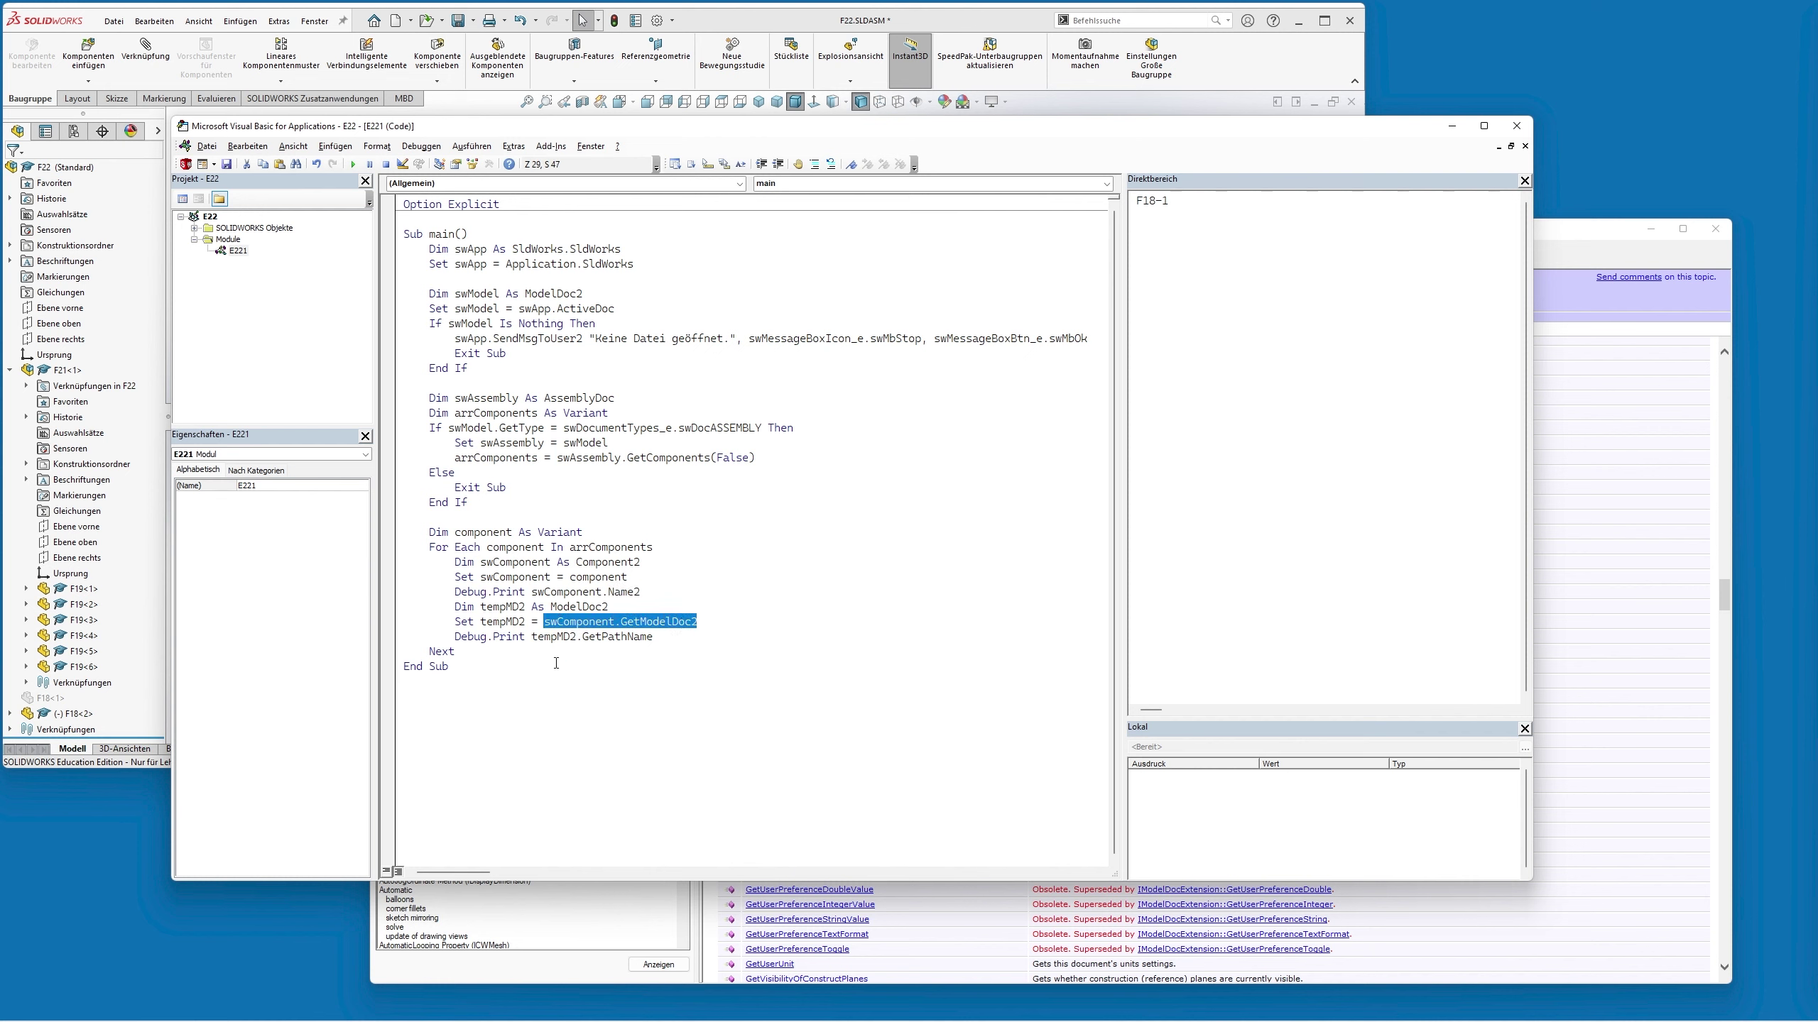
drag(531, 636, 652, 636)
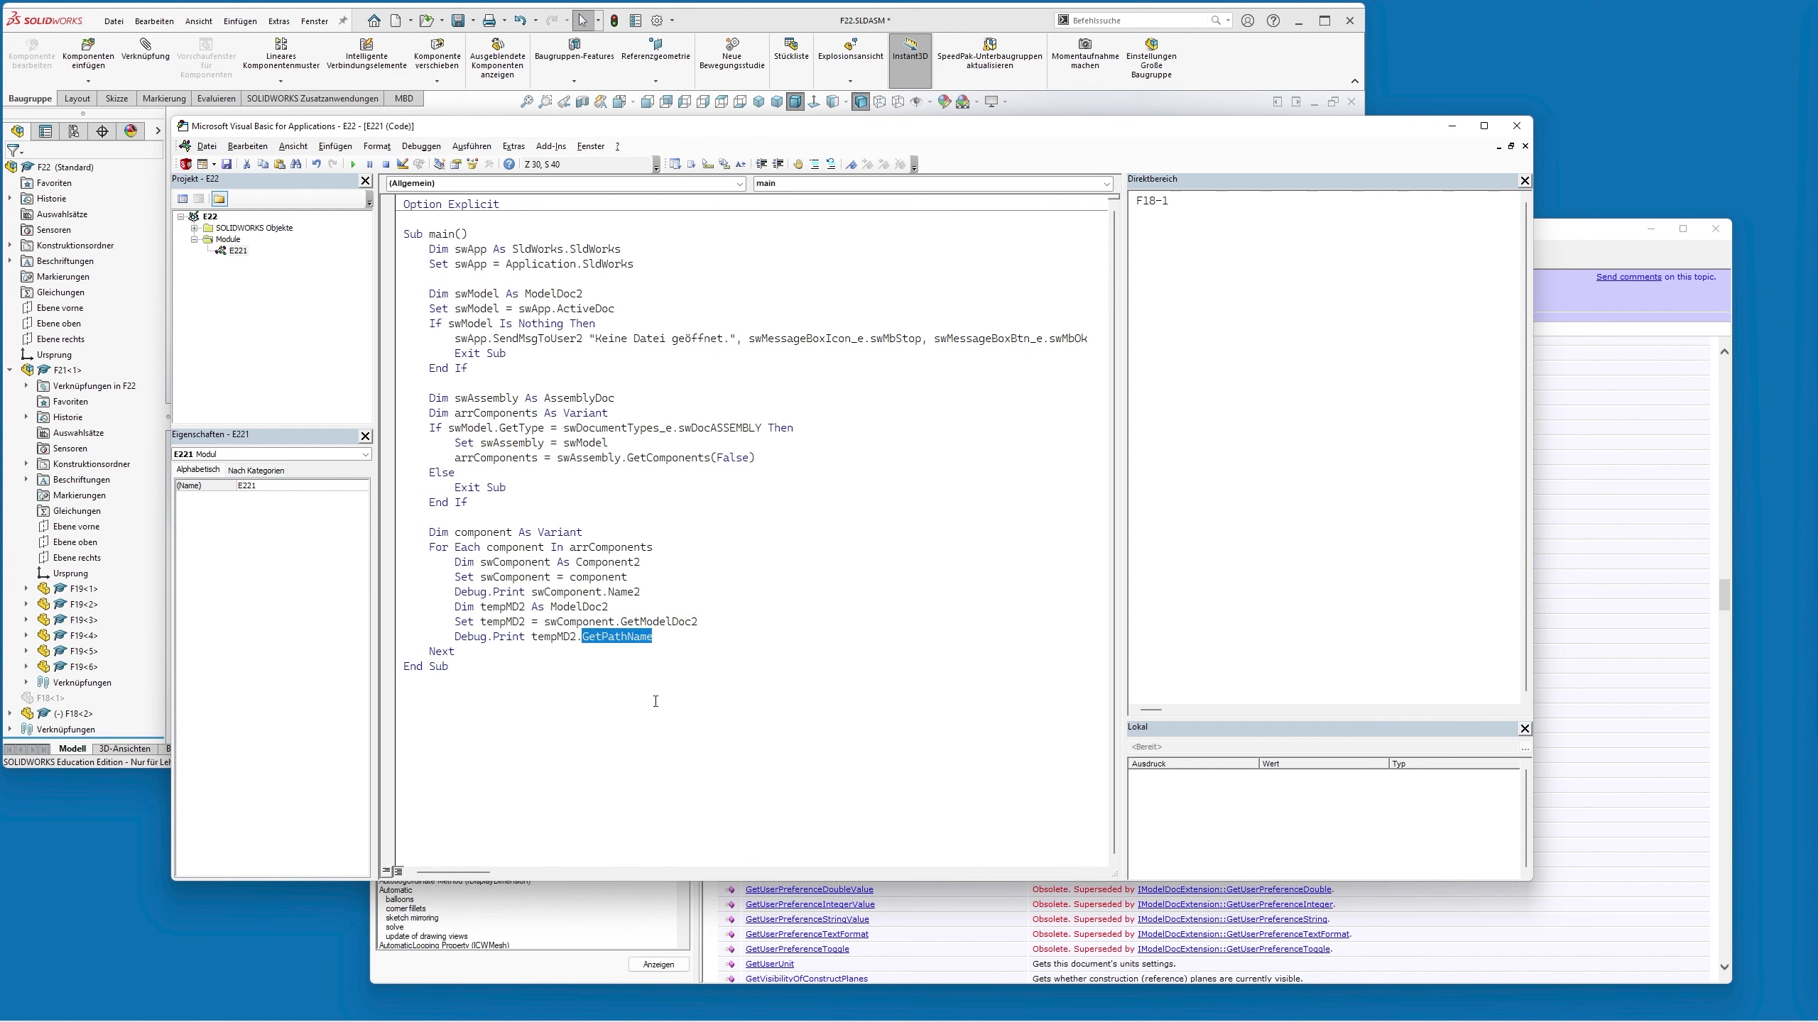
click(700, 626)
key(Return)
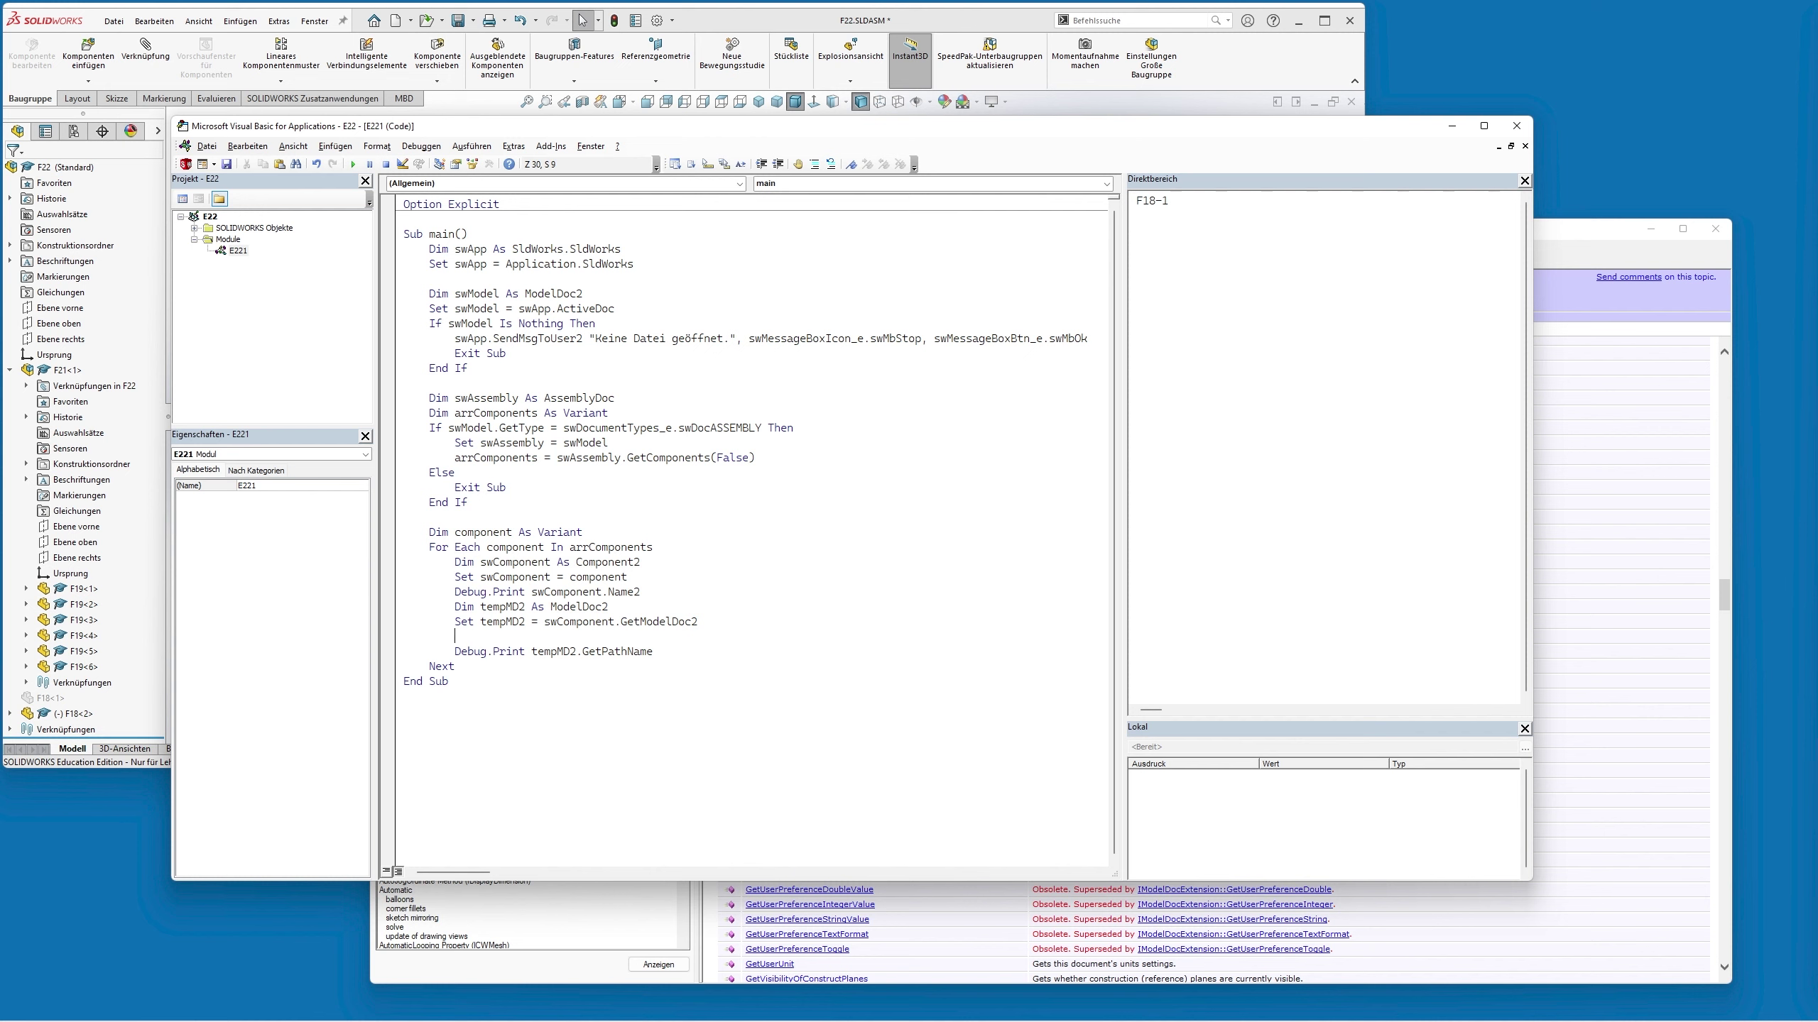
Wrap the path print in 'If tempMD2 Is Nothing Then' printing "Kein ModelDoc2 gefunden.", Else, End If
text(if te)
text(mp)
text(md2 )
text(is )
text(nothing then)
key(Return)
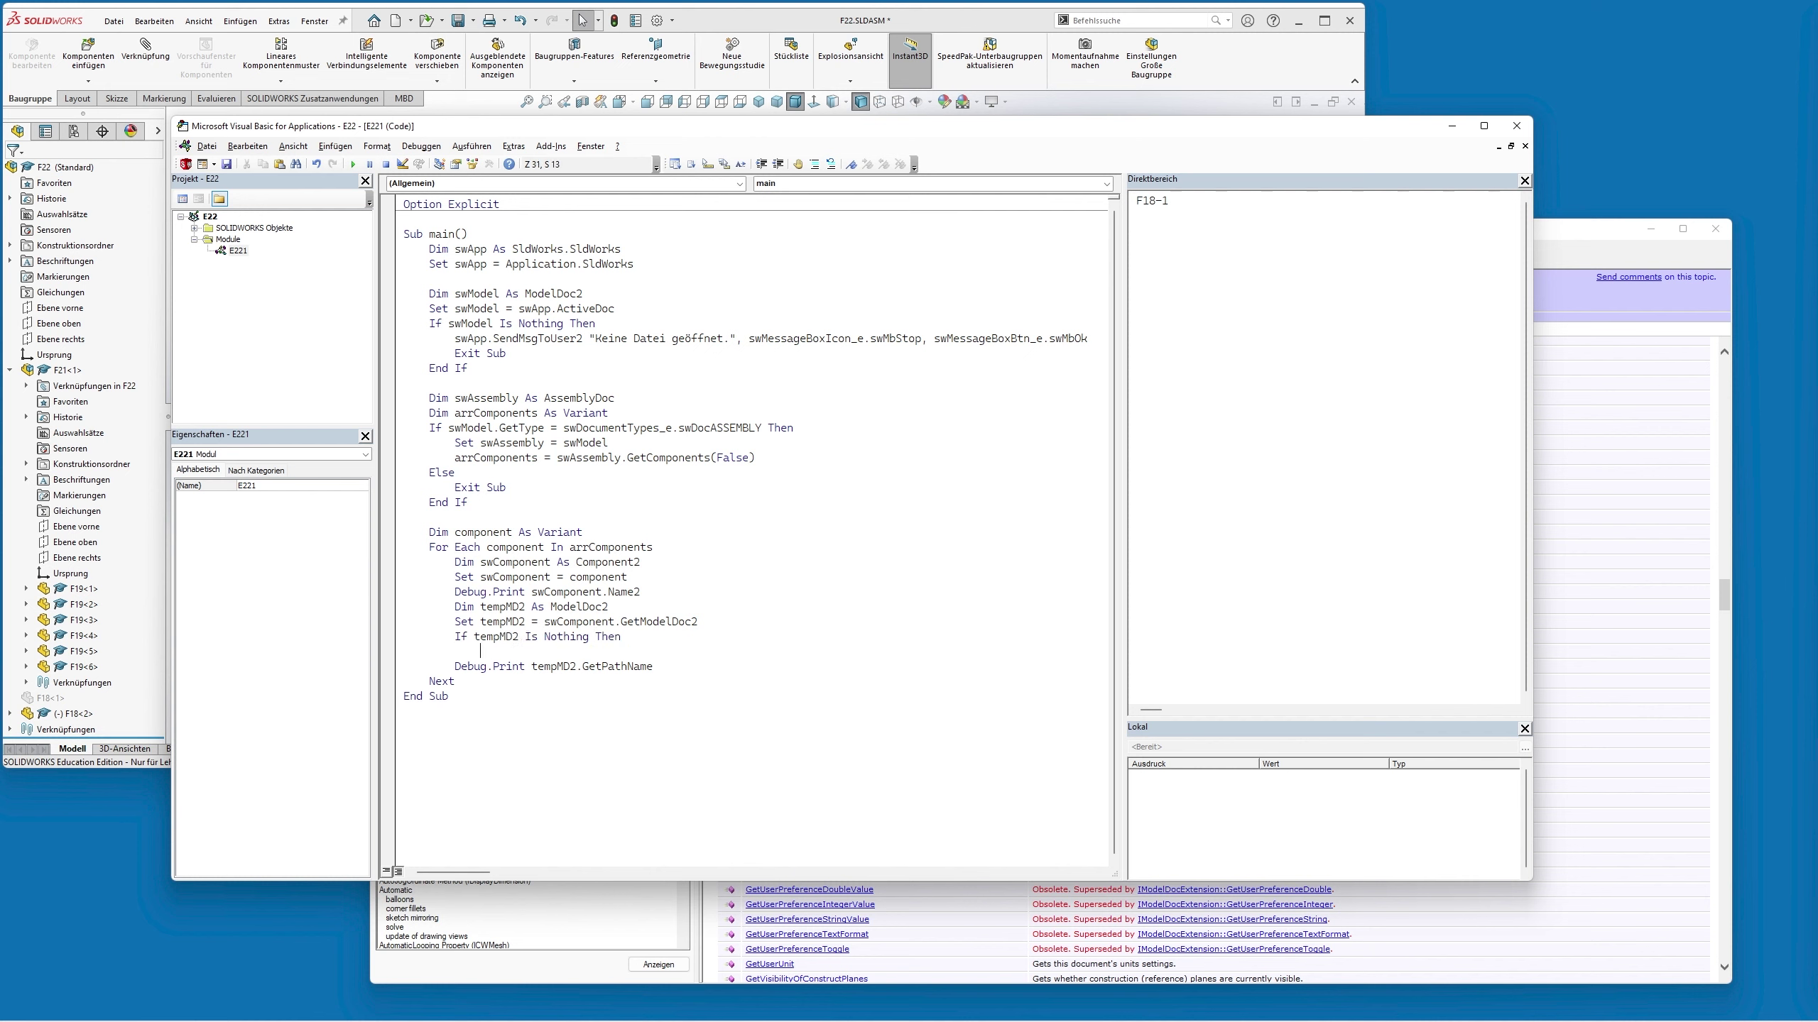
text(debug.)
text(print)
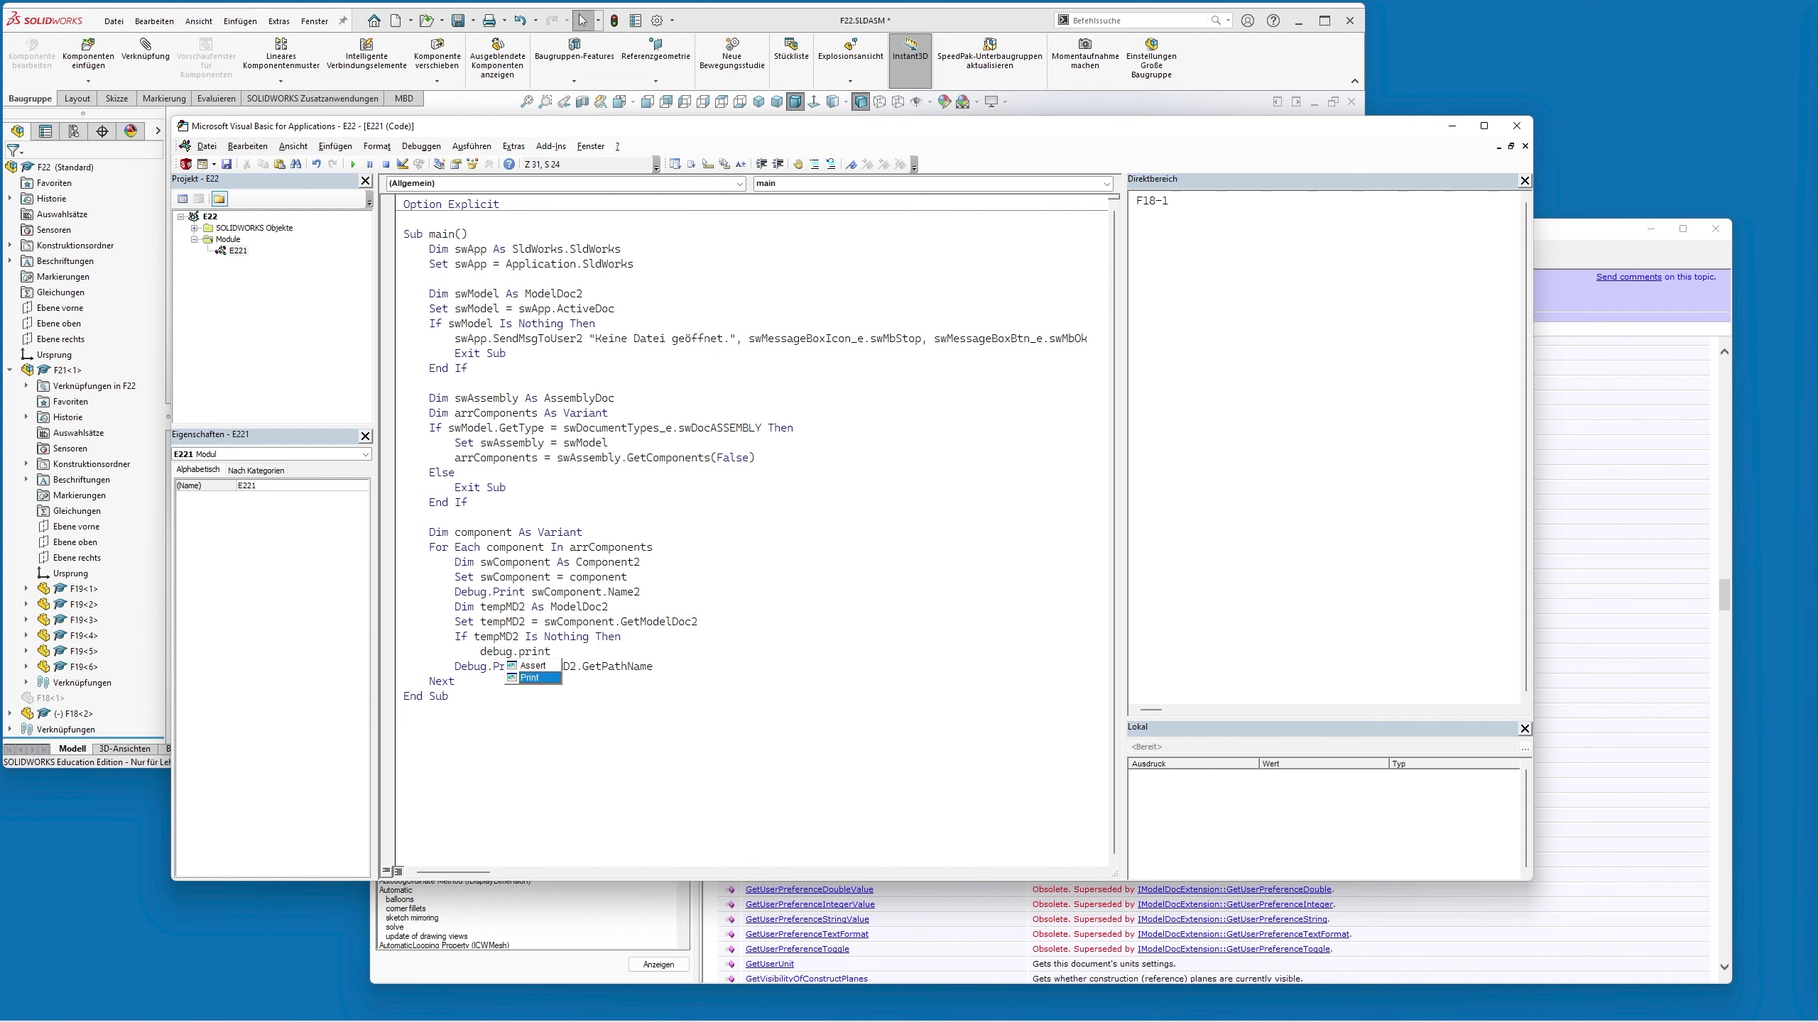
text( ")
text(Kein Model)
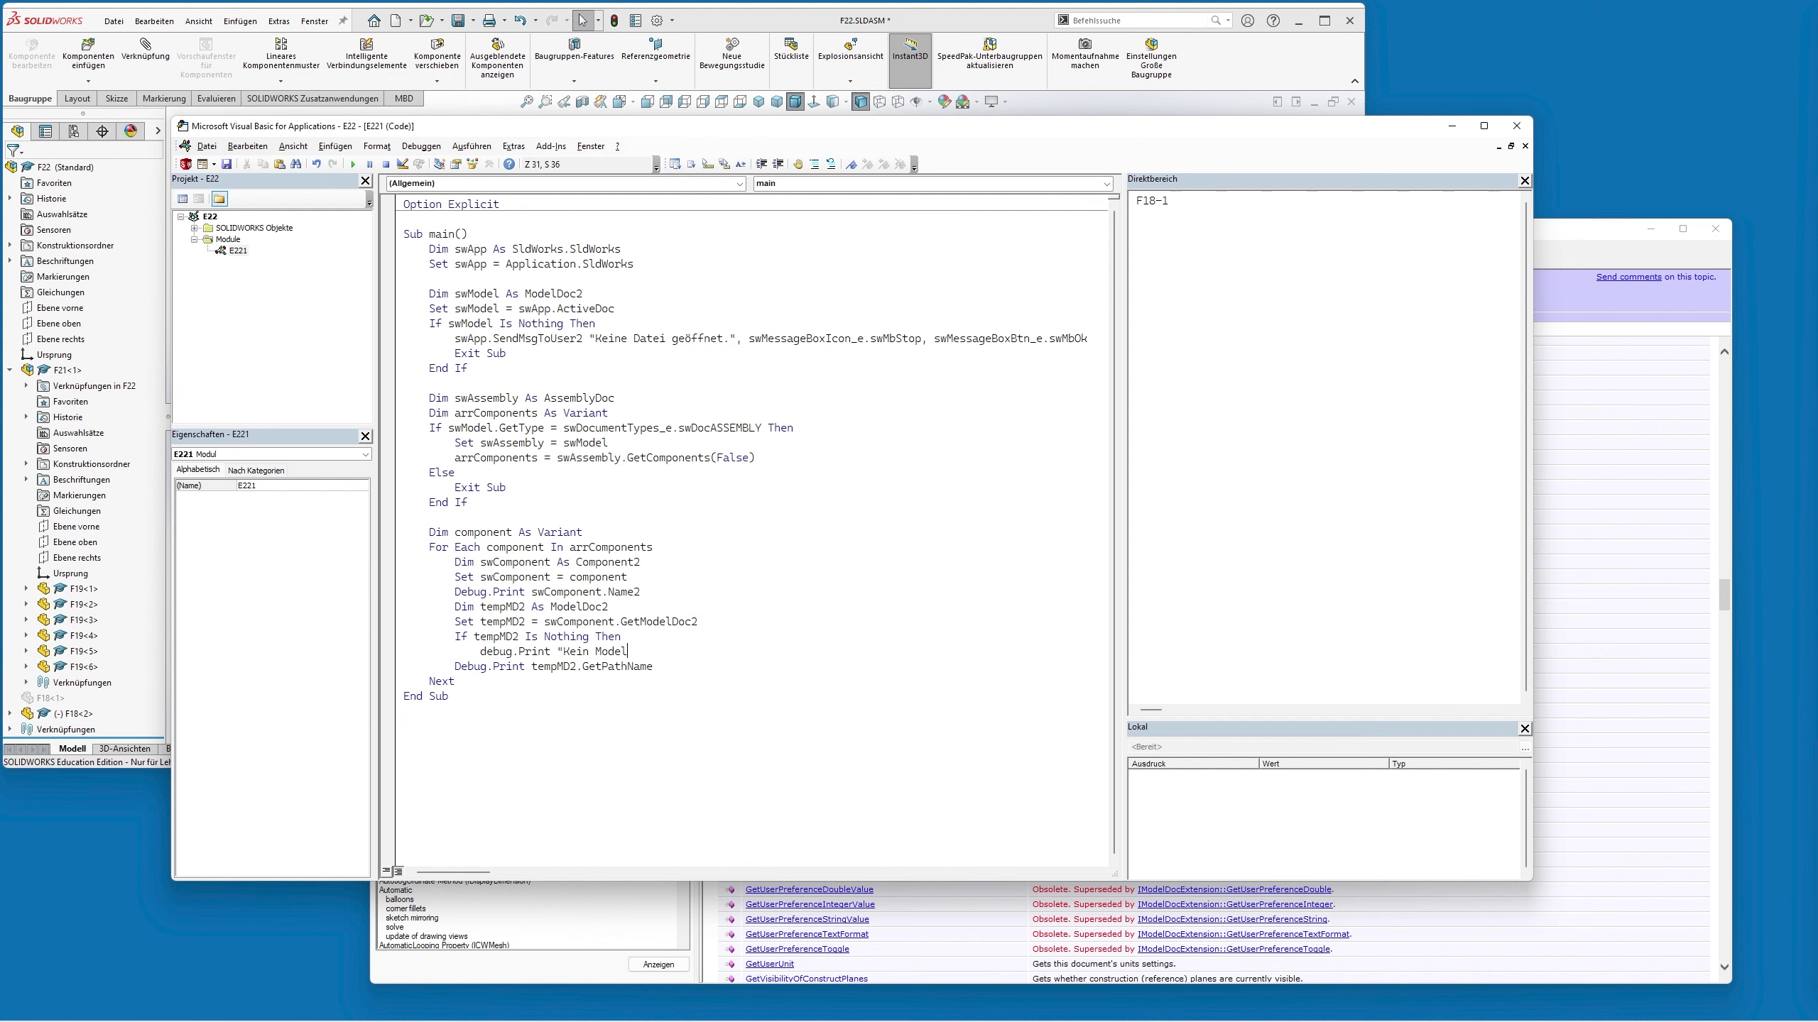
text(Doc2)
text(ge)
text(funden)
text(.")
key(Return)
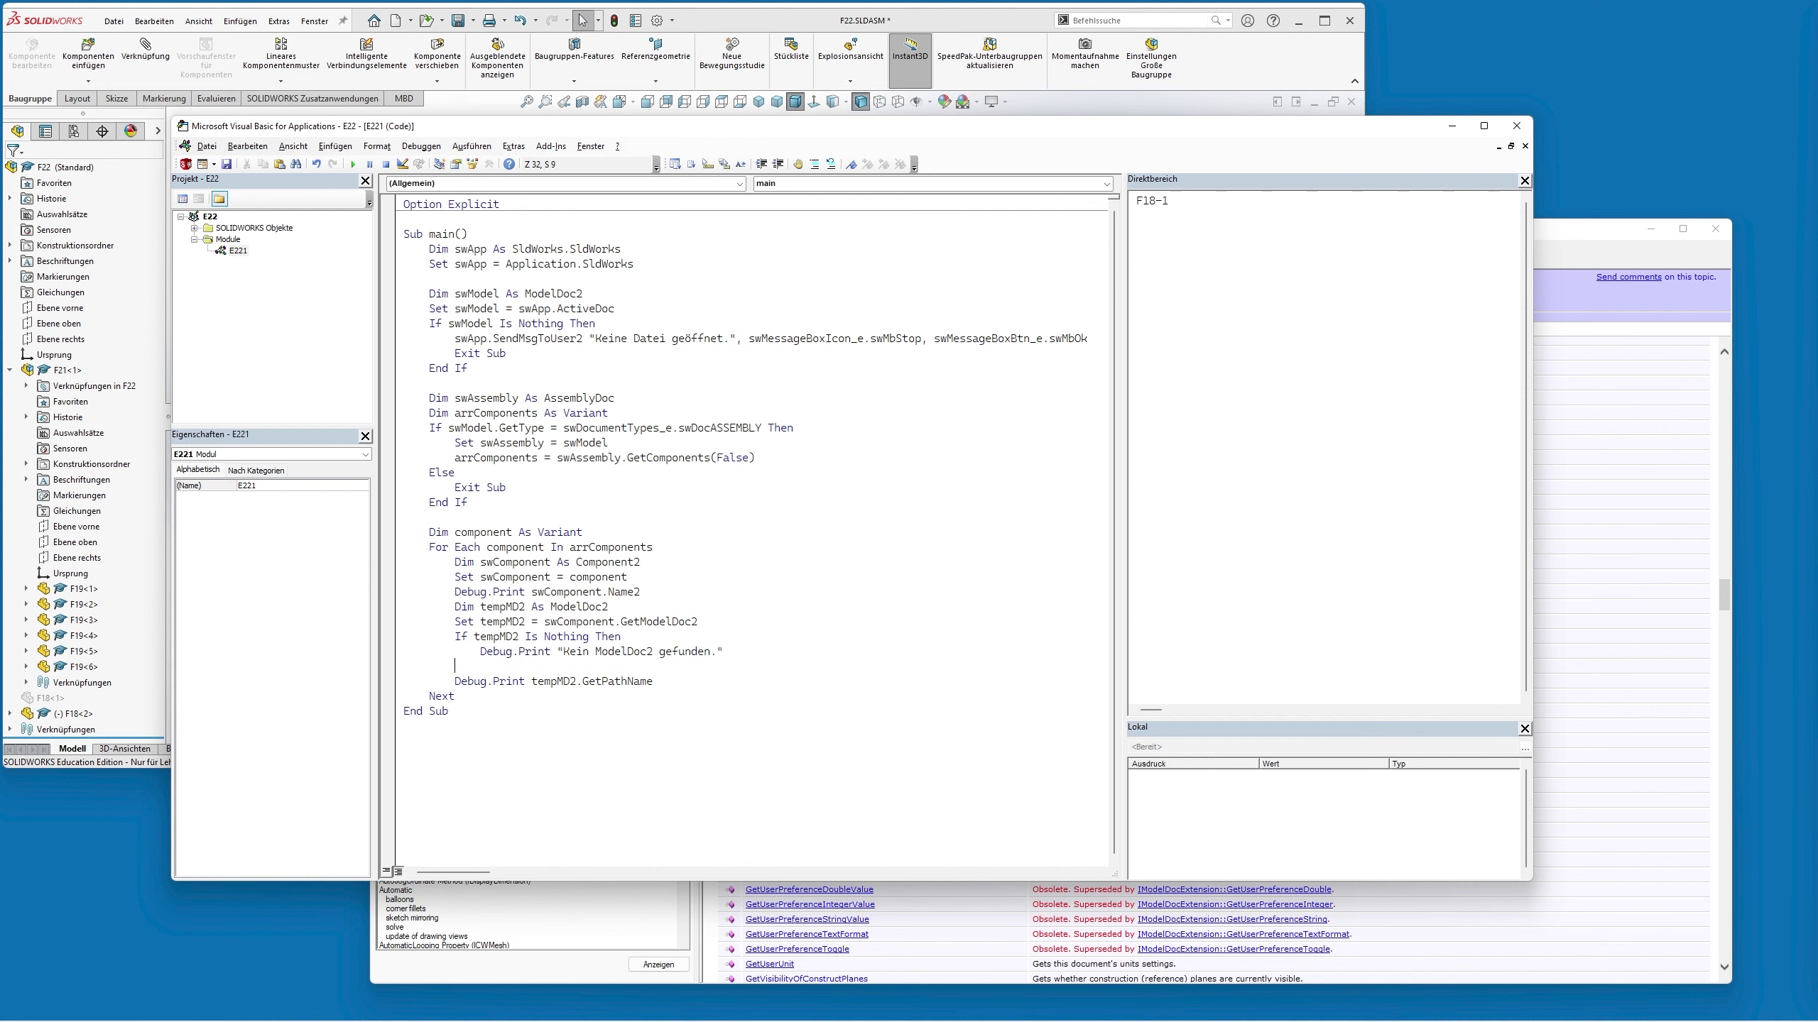
text(else)
key(Tab)
key(End)
key(Return)
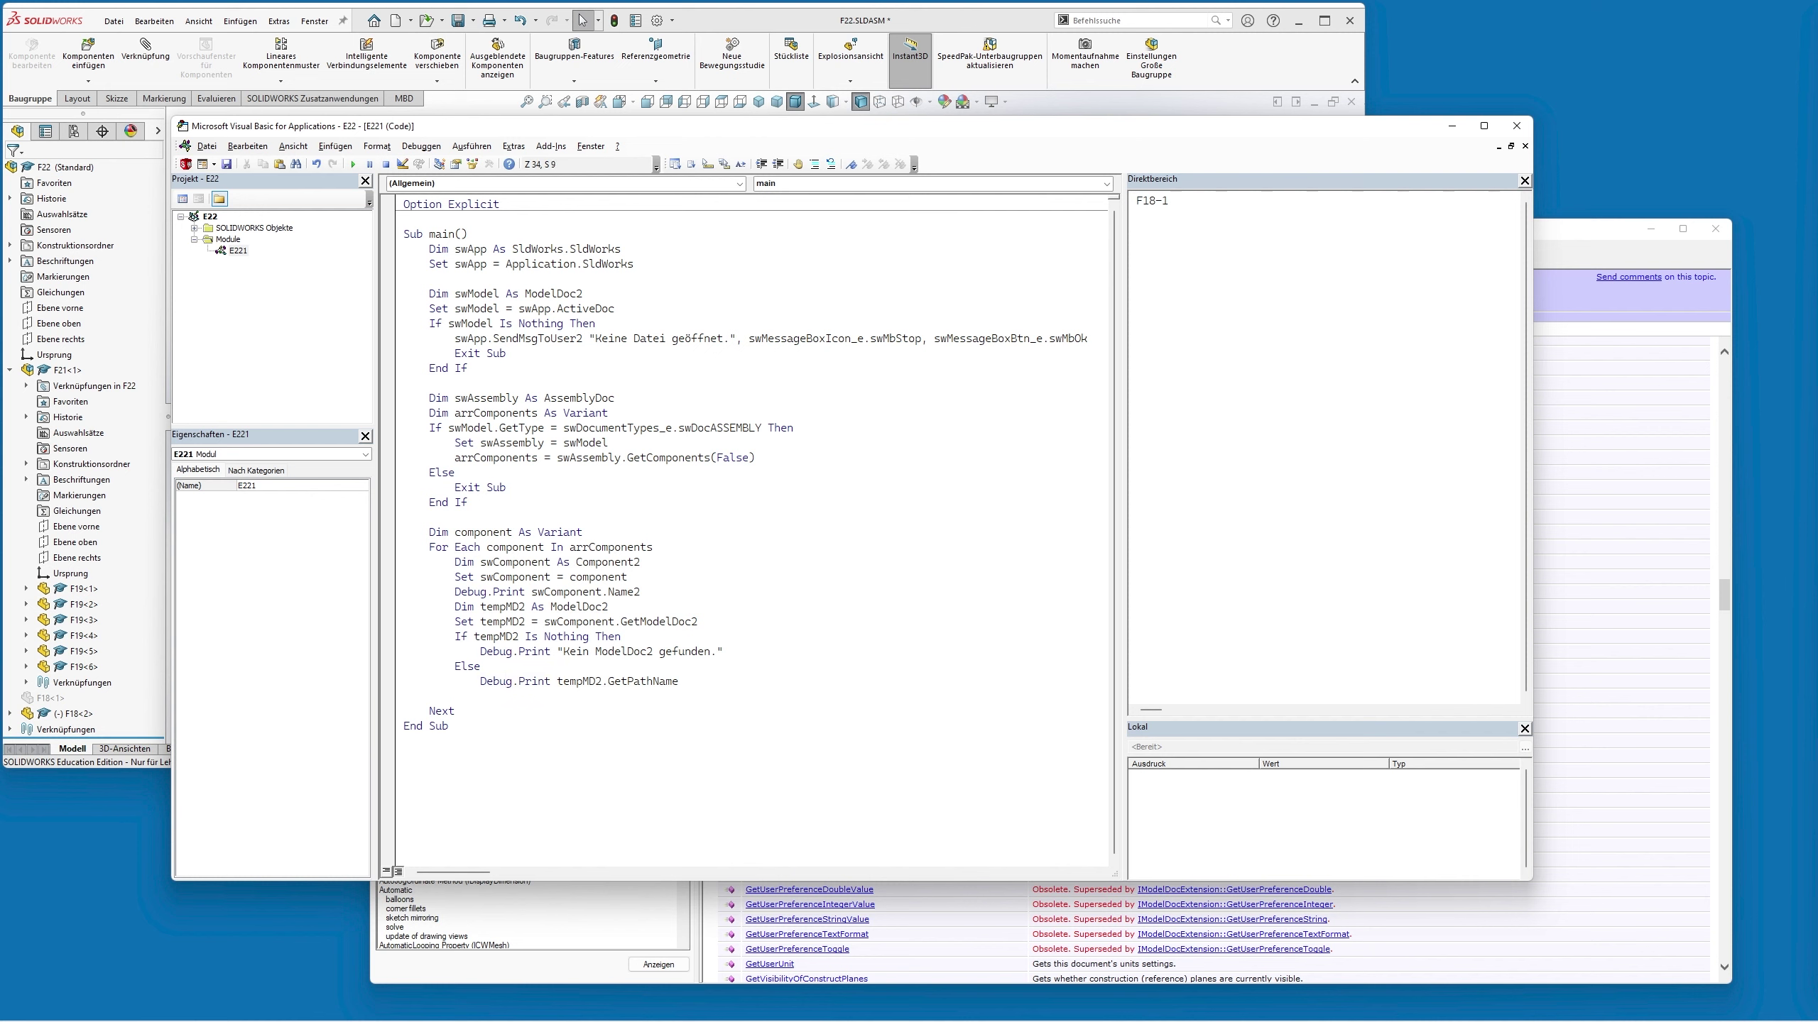
text(end if)
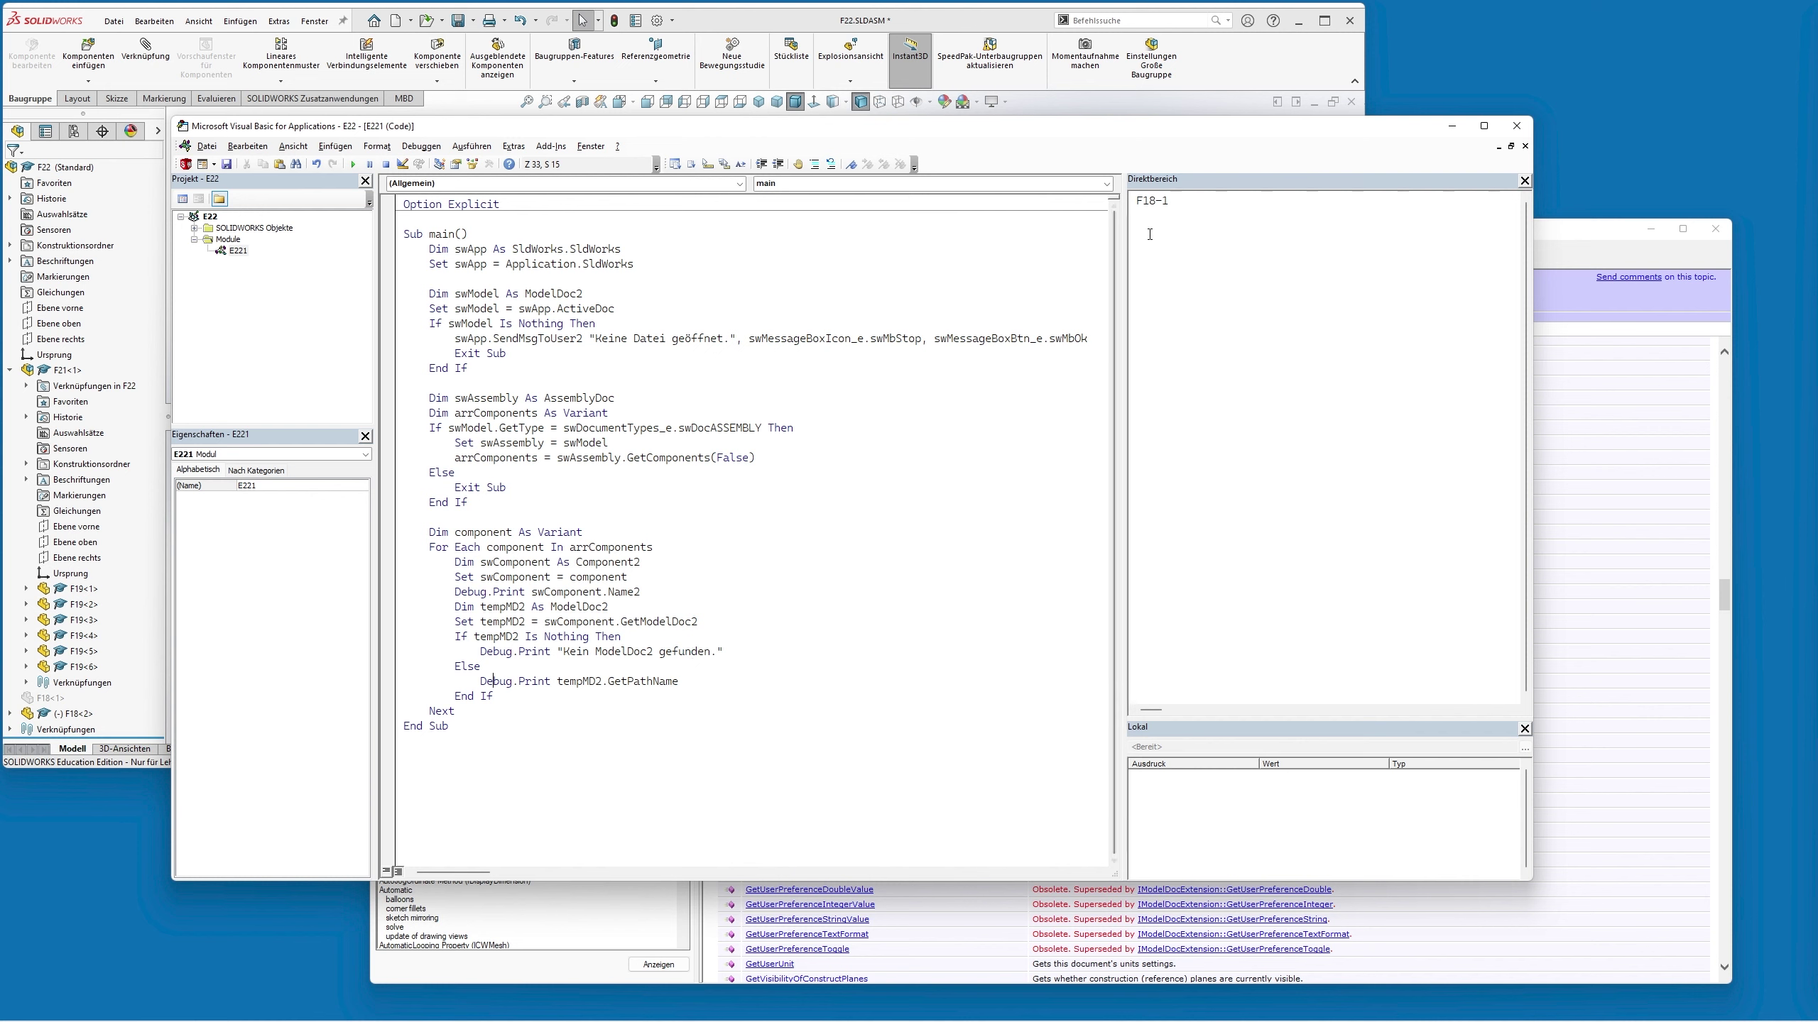
Delete the leftover F18-1 output and run the fixed macro to print names and paths
click(1174, 202)
key(BackSpace)
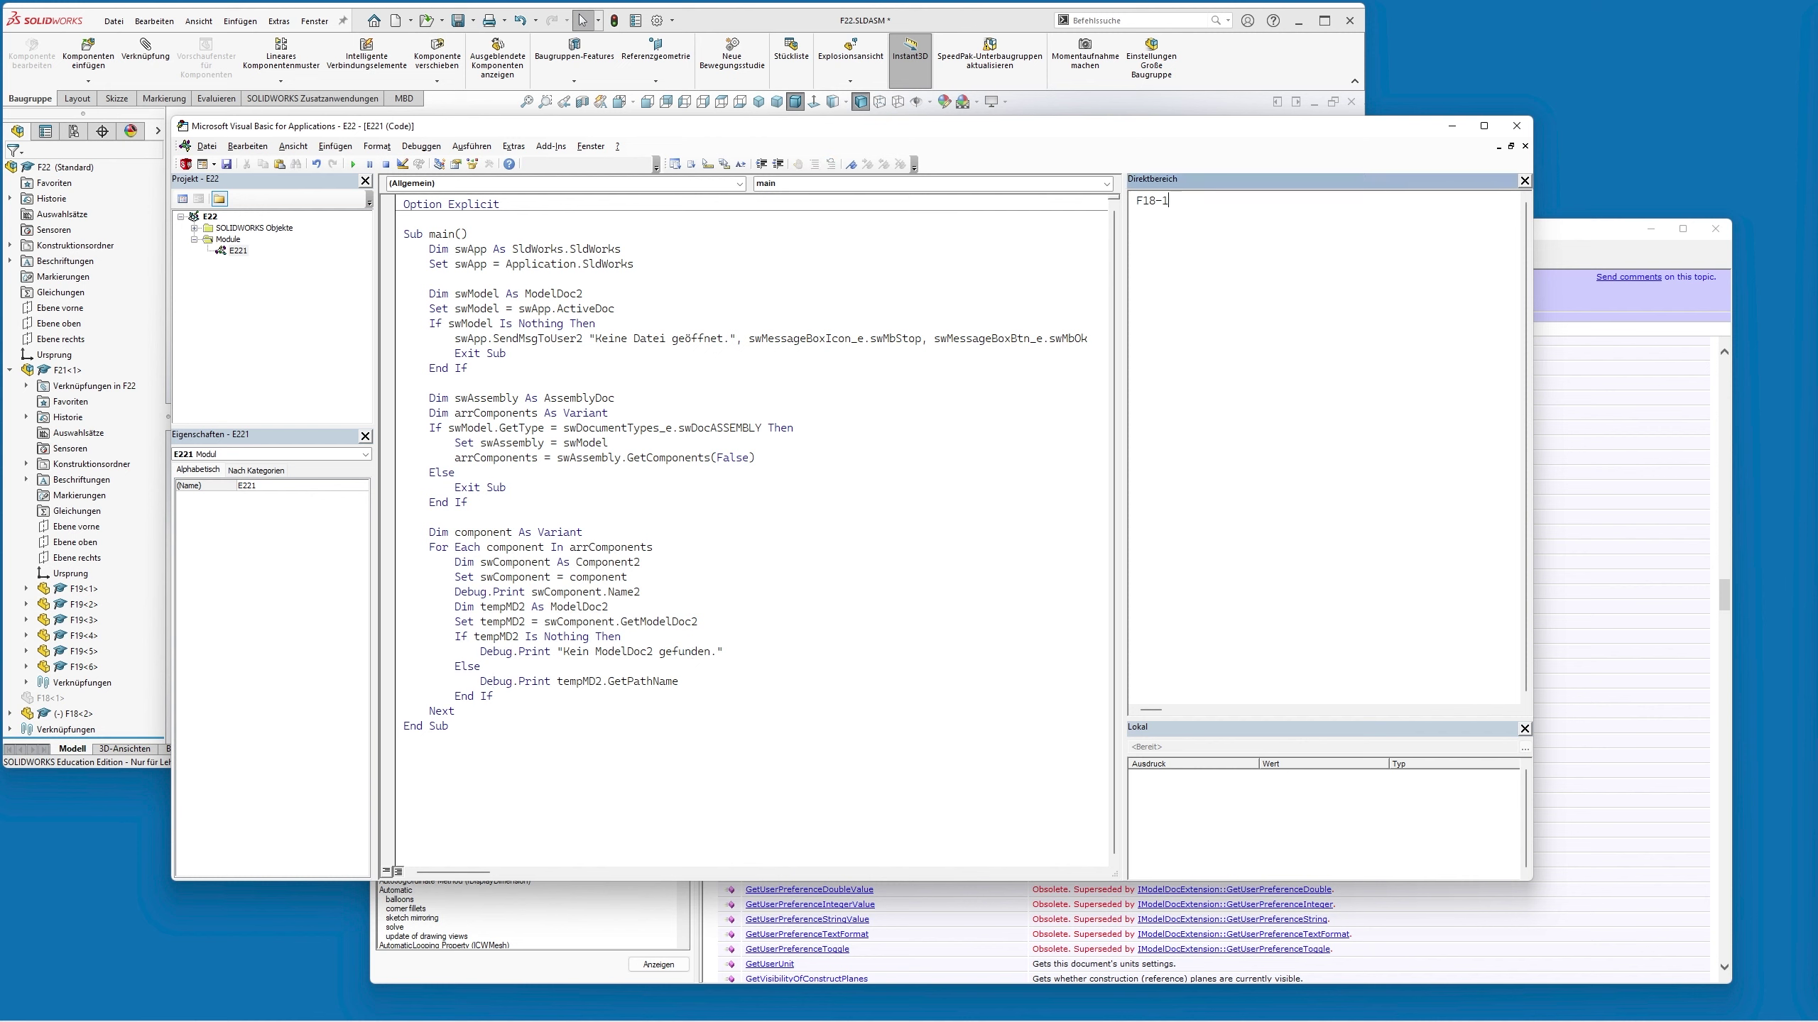
key(BackSpace)
key(BackSpace)
key(BackSpace)
key(BackSpace)
key(BackSpace)
click(525, 544)
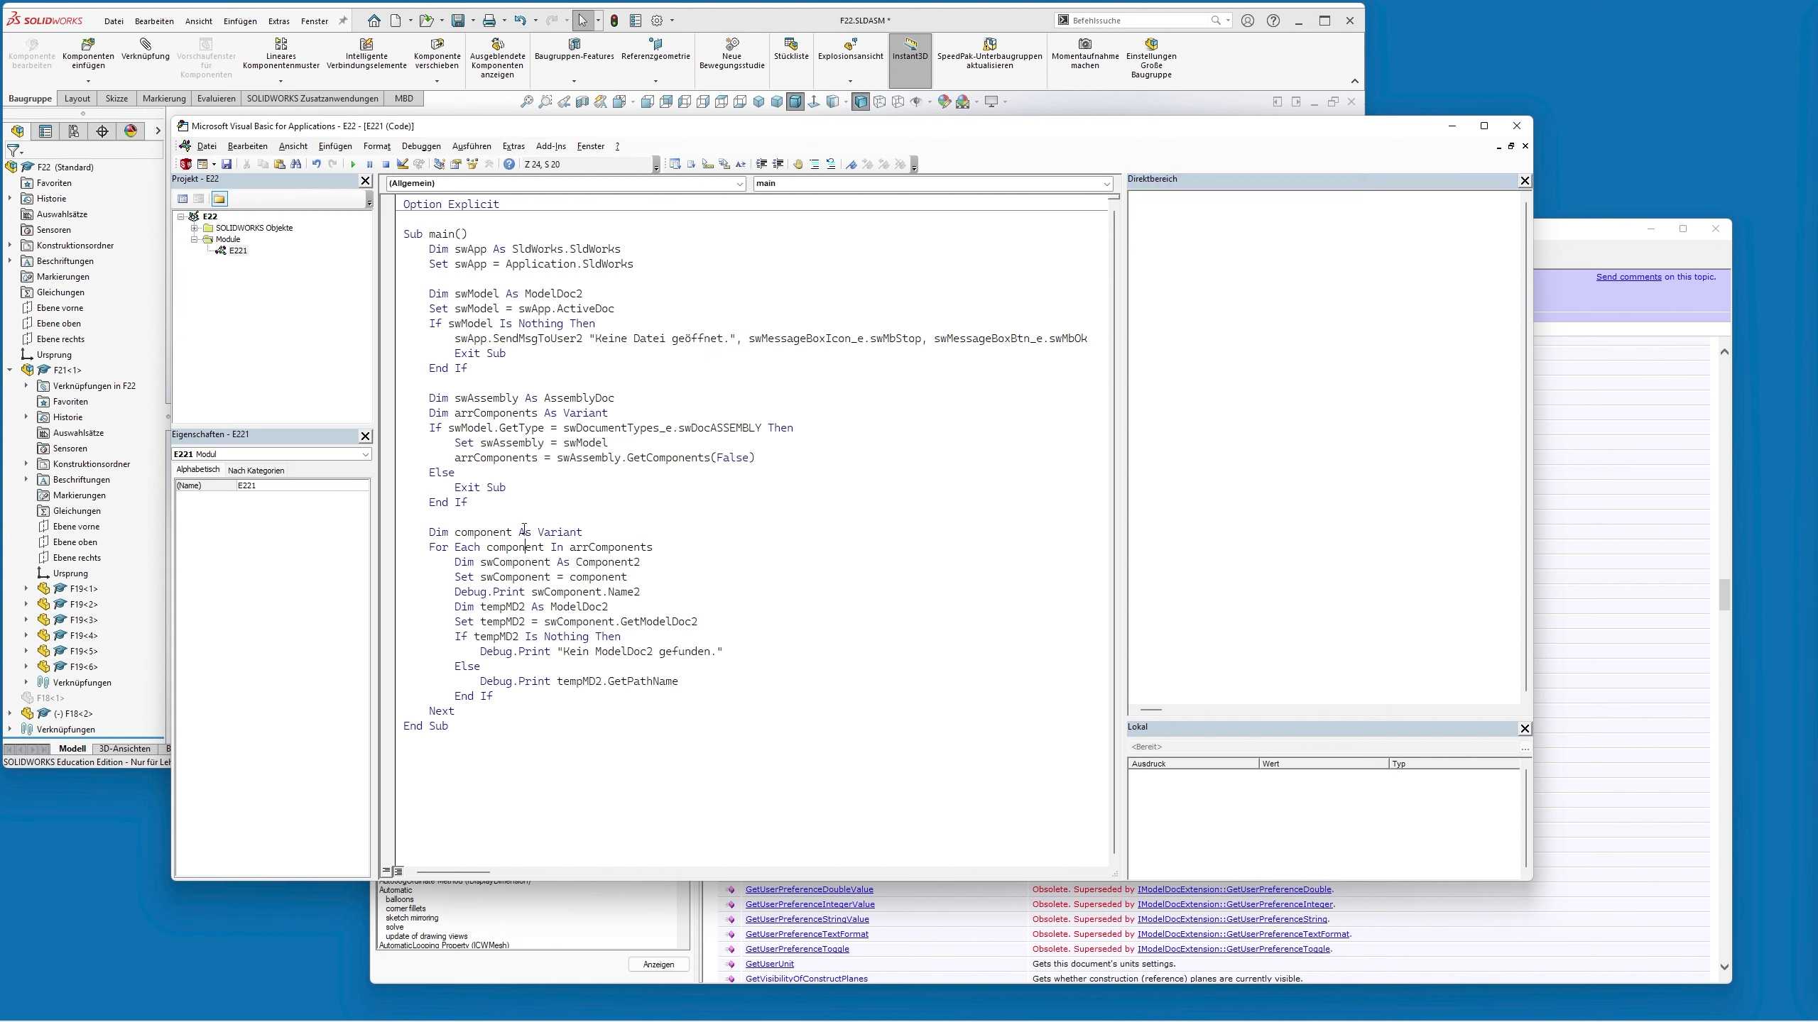
click(353, 164)
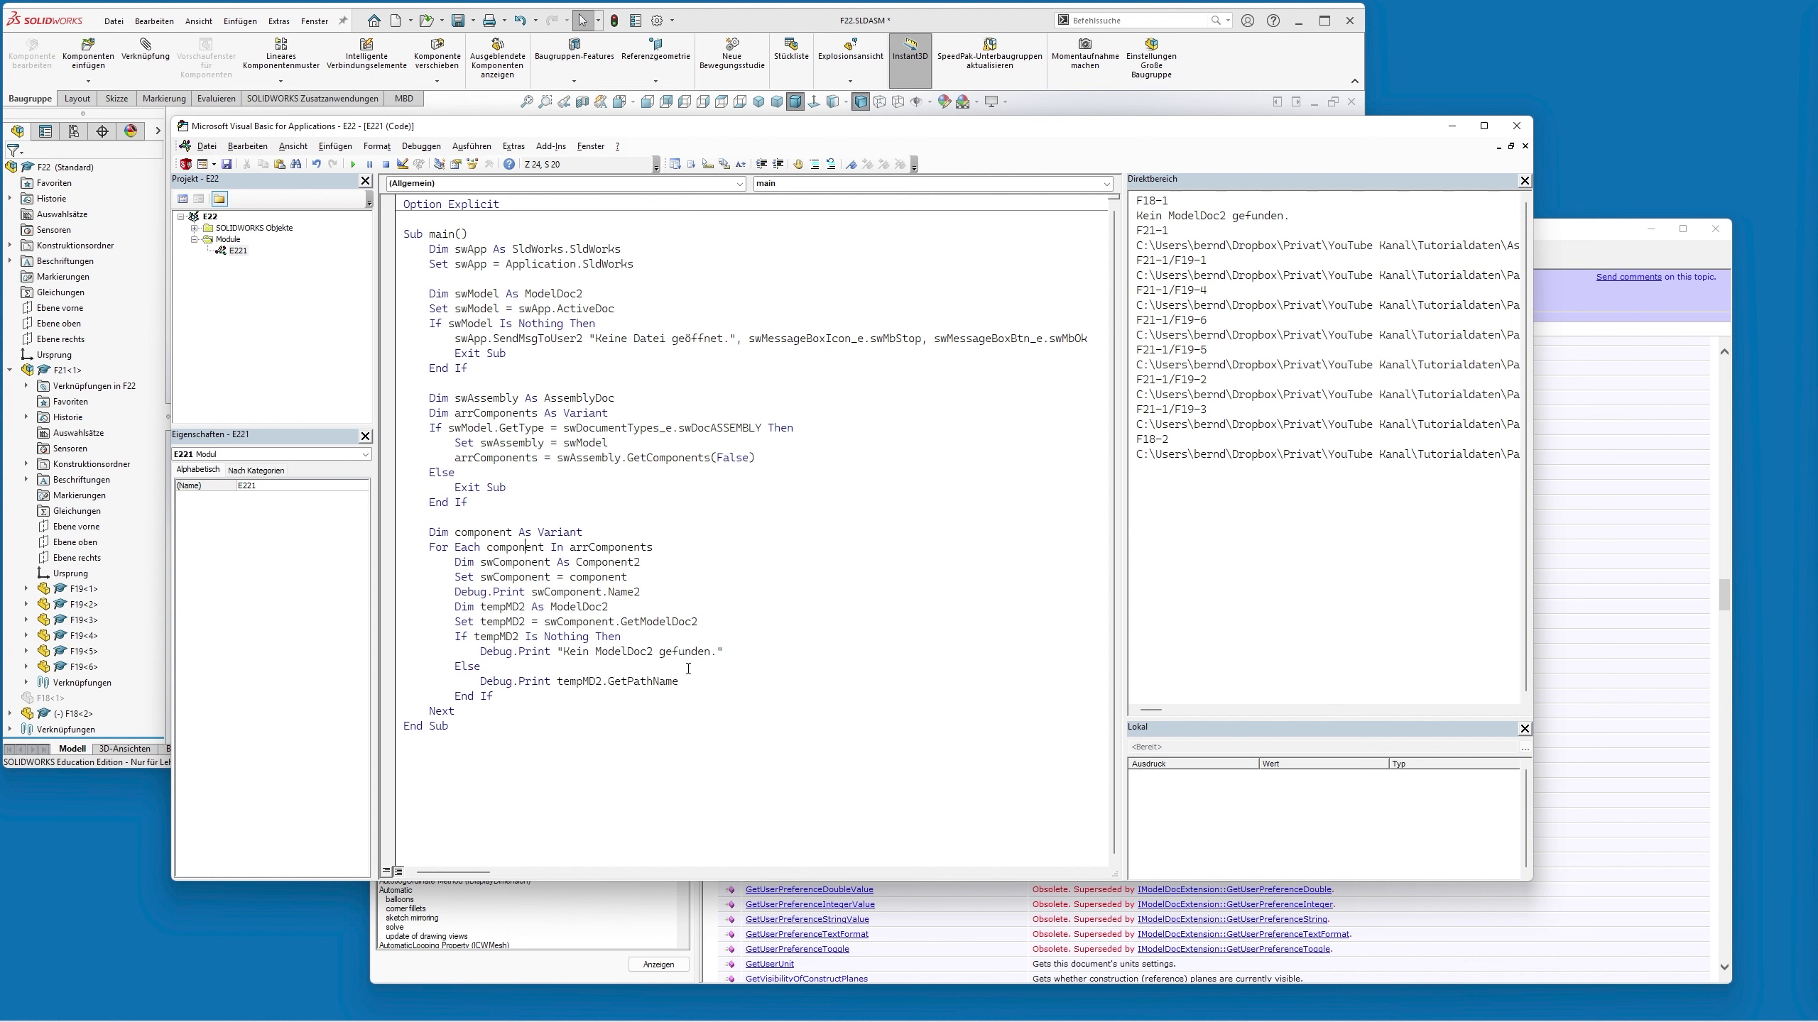
Clear all printed output from the Immediate window
key(ctrl+g)
key(ctrl+a)
key(Delete)
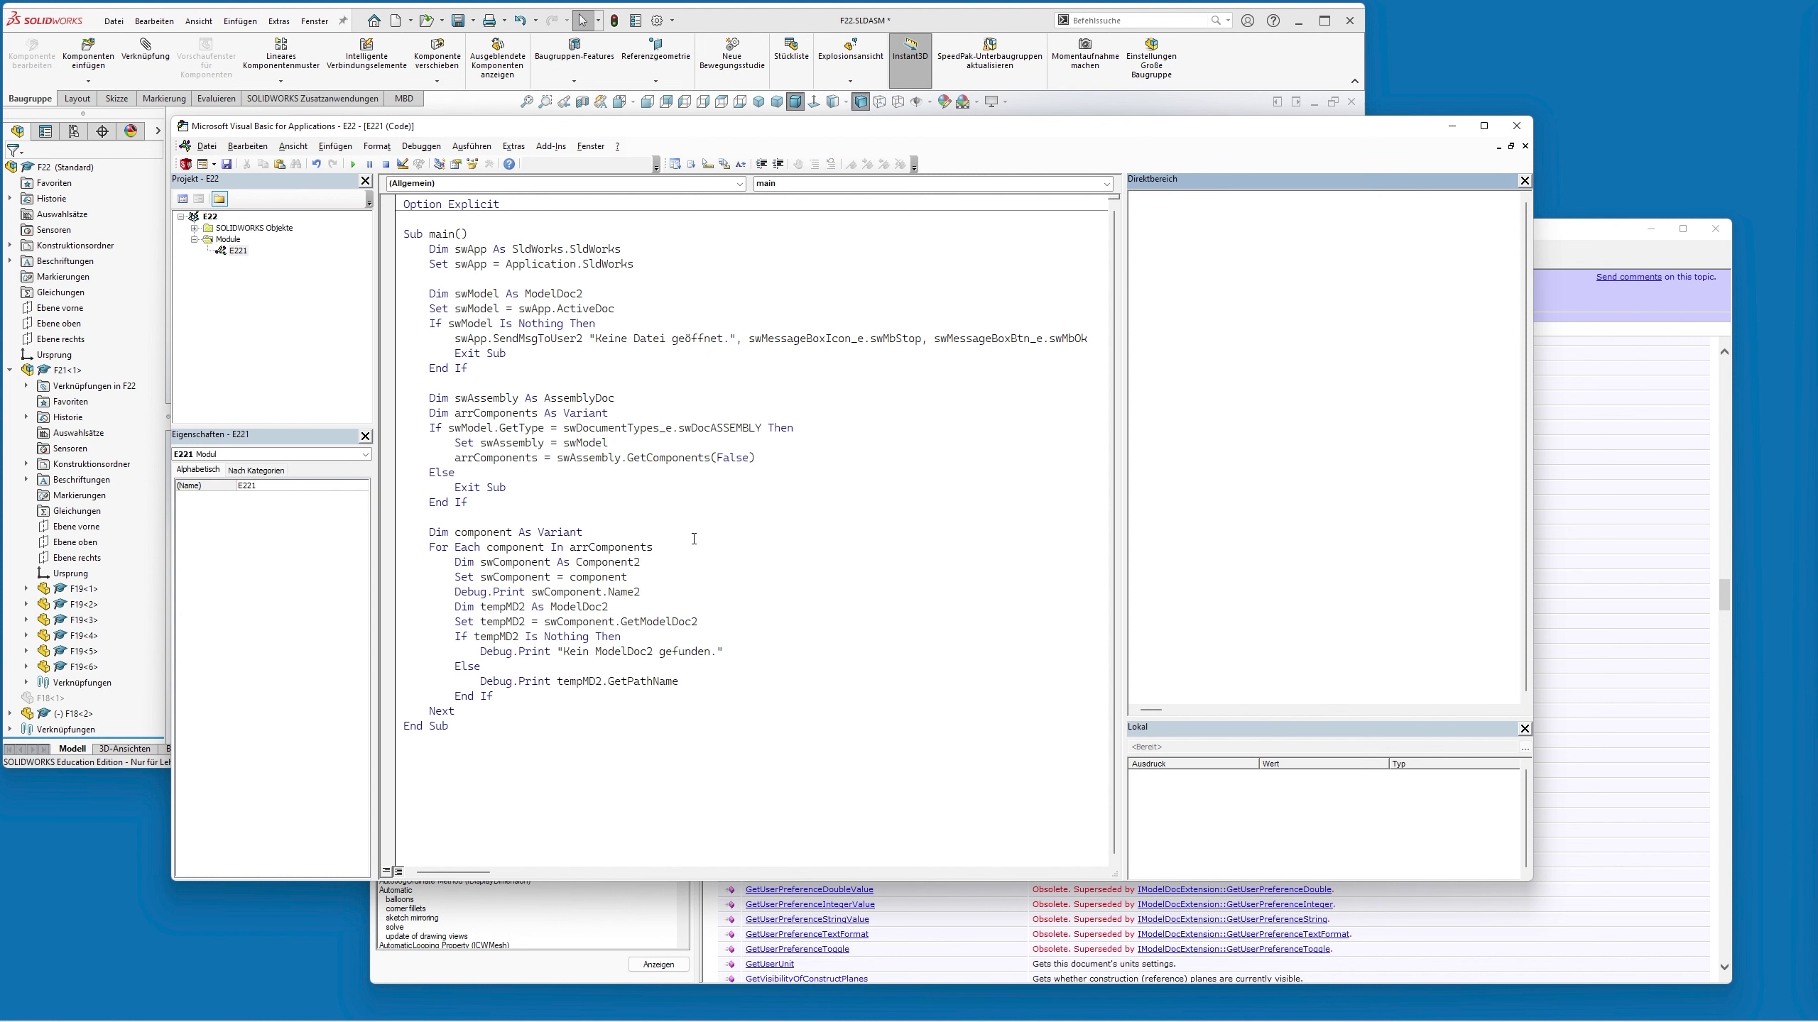